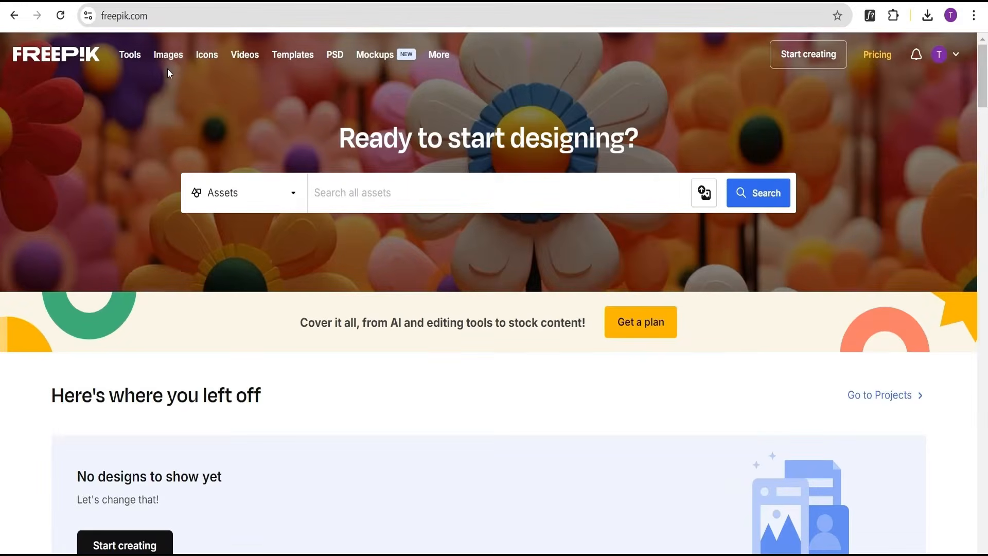
# Search Freepik assets for "empty soda can".
pyautogui.click(152, 17)
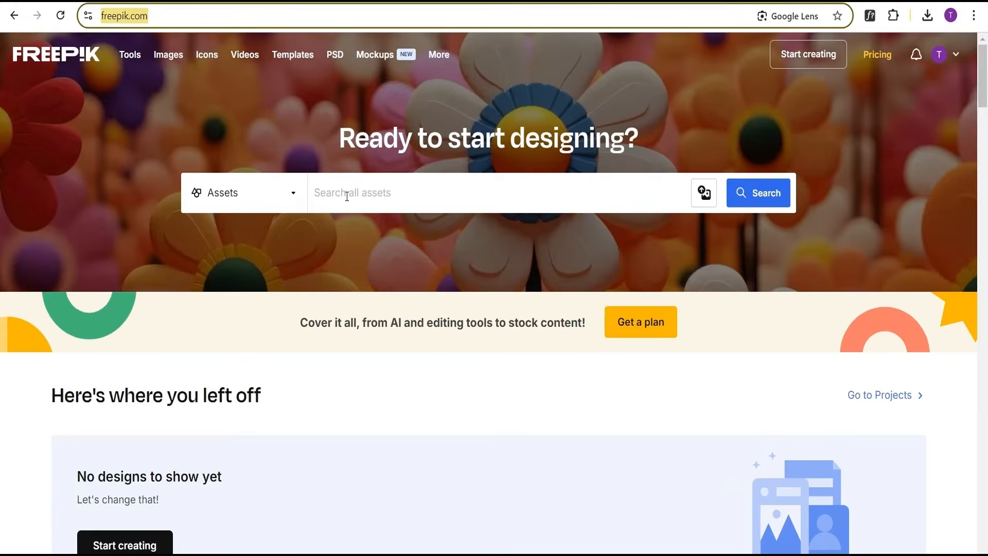
pyautogui.click(372, 195)
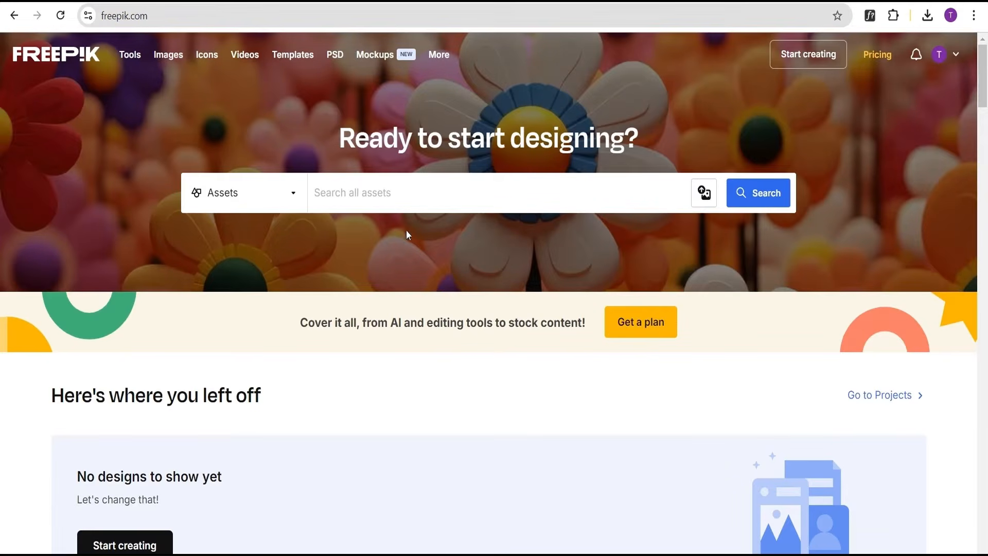
pyautogui.write('empty soda c')
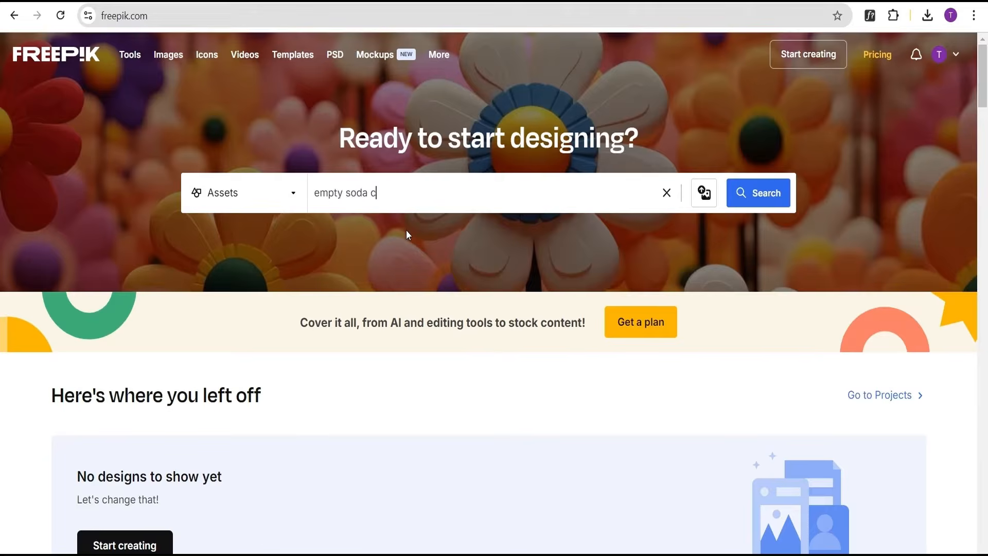
pyautogui.write('an')
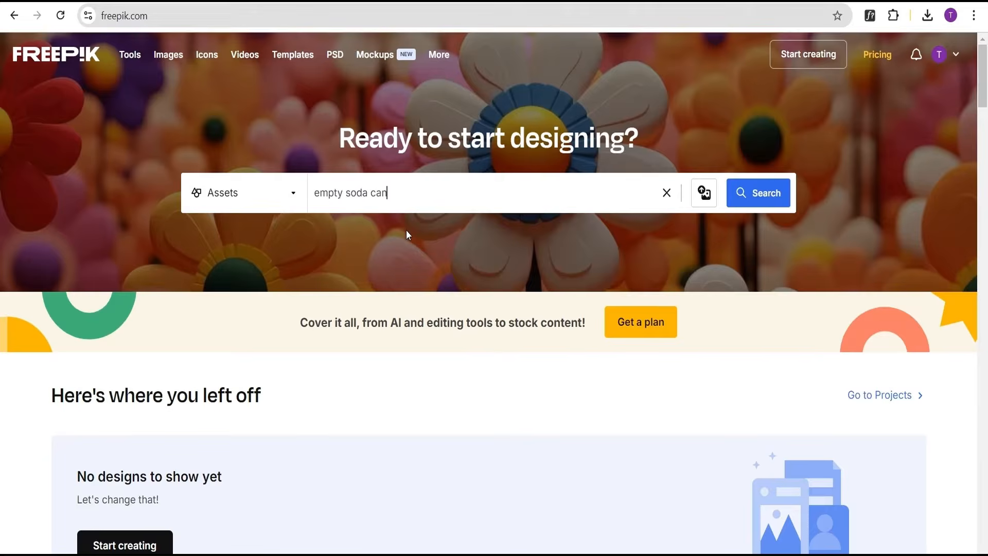
pyautogui.click(759, 195)
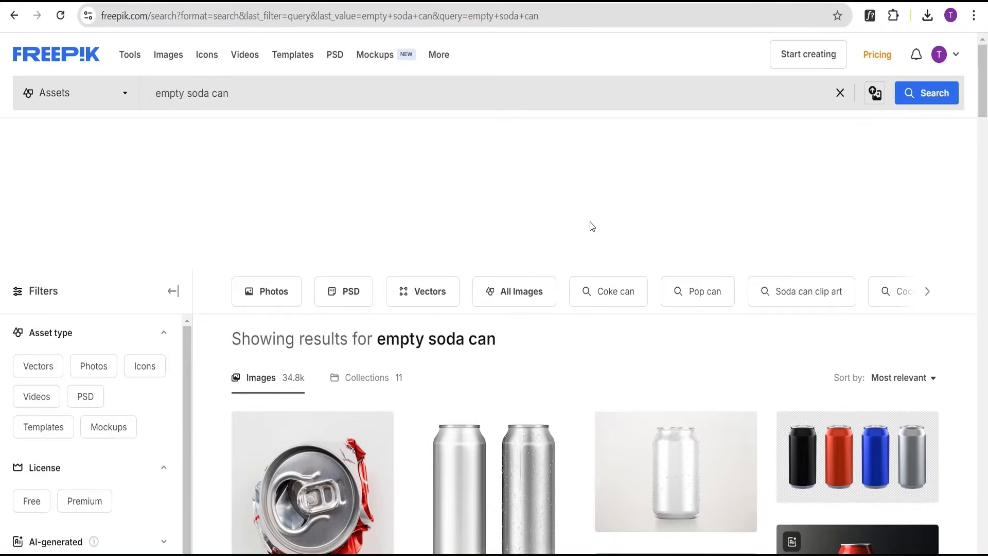
# Scroll through the search results and open the close-up metallic tin can image.
pyautogui.scroll(-5, 571, 216)
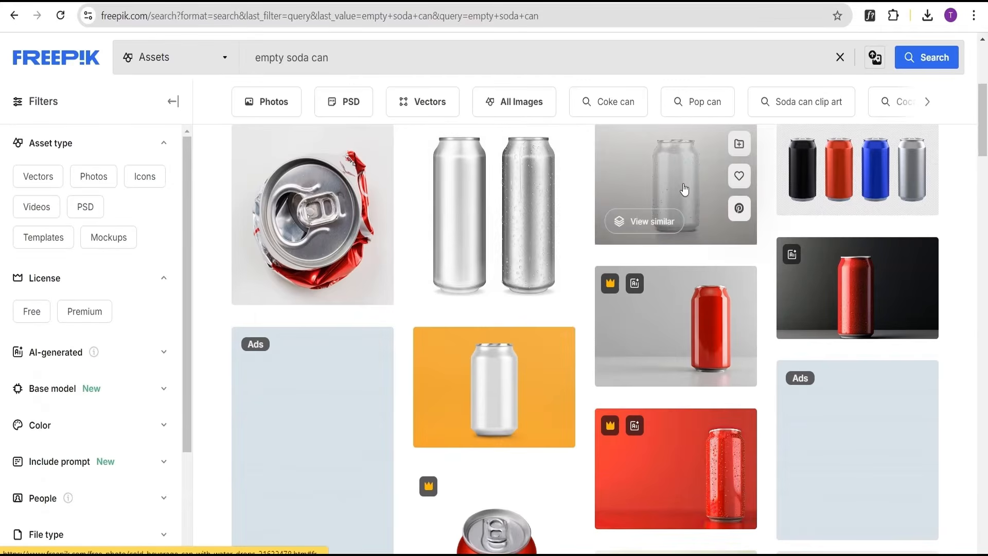
pyautogui.scroll(-3, 684, 186)
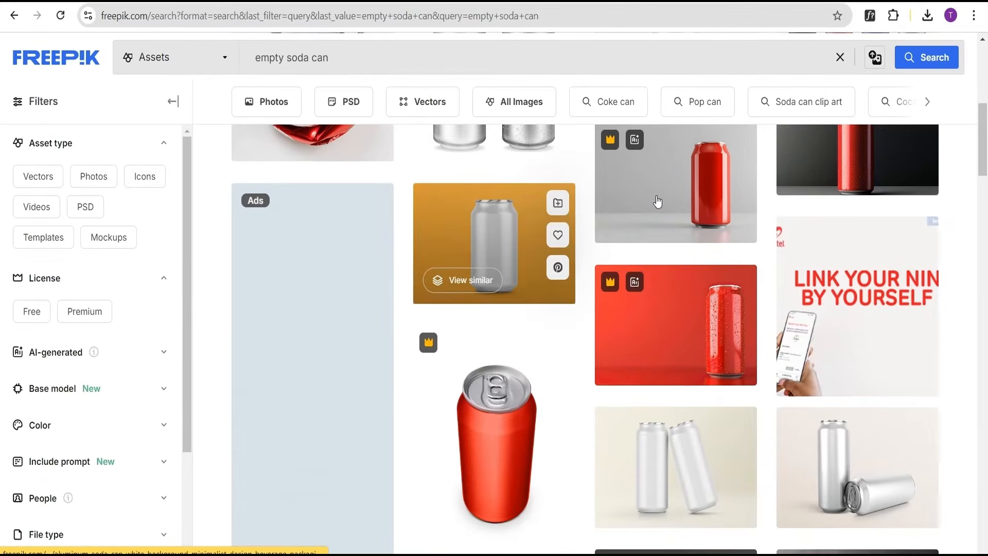
pyautogui.scroll(-10, 612, 227)
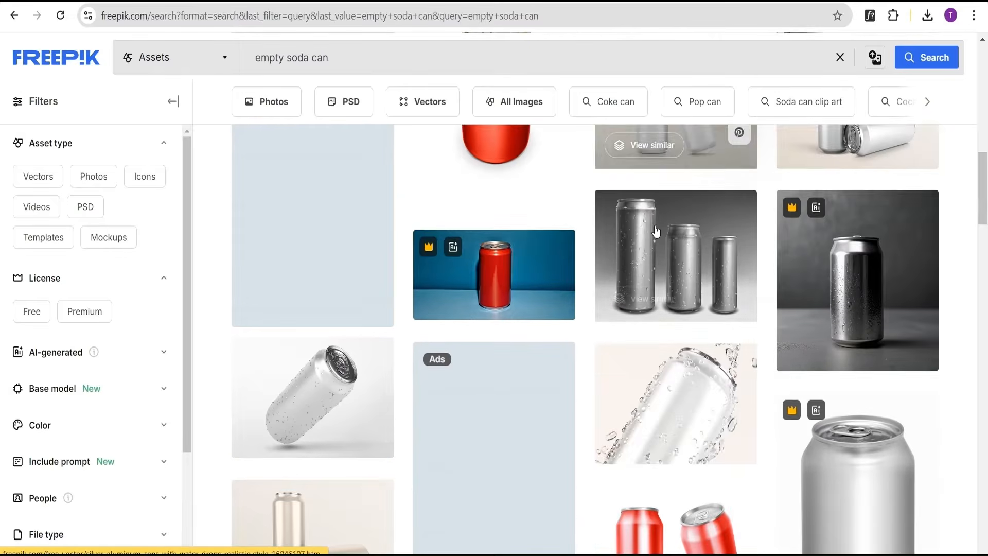
pyautogui.scroll(-3, 657, 230)
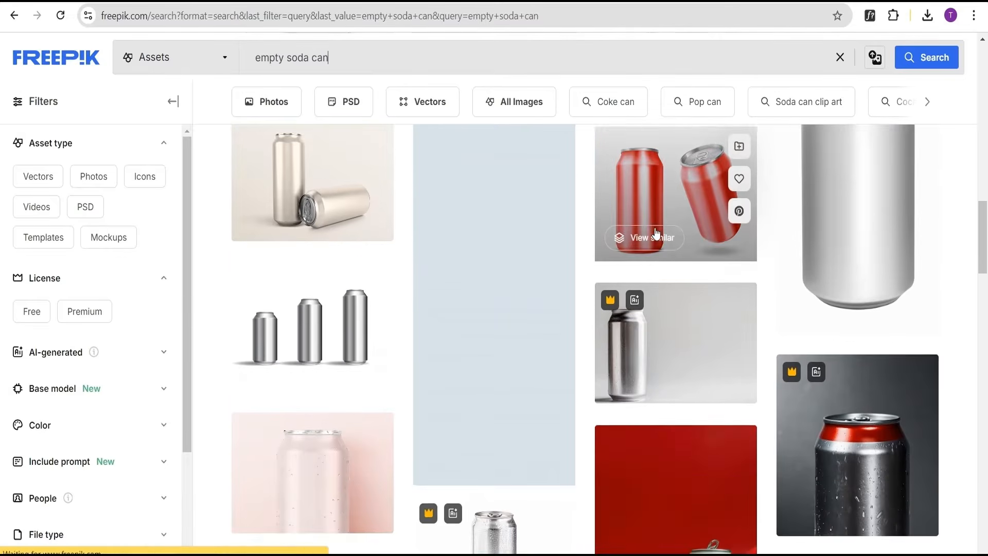
pyautogui.scroll(2, 830, 211)
pyautogui.scroll(-6, 837, 220)
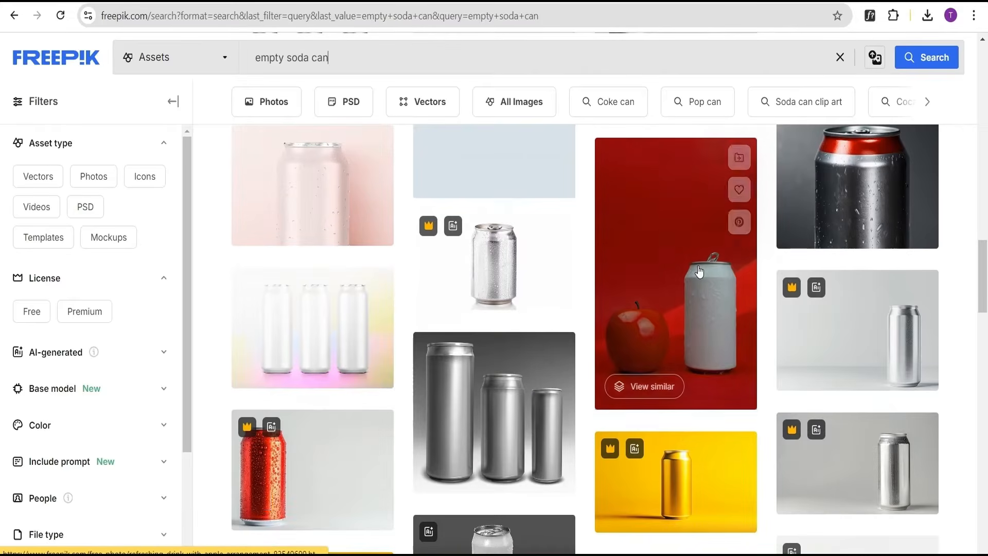
pyautogui.scroll(-2, 691, 262)
pyautogui.scroll(-4, 691, 262)
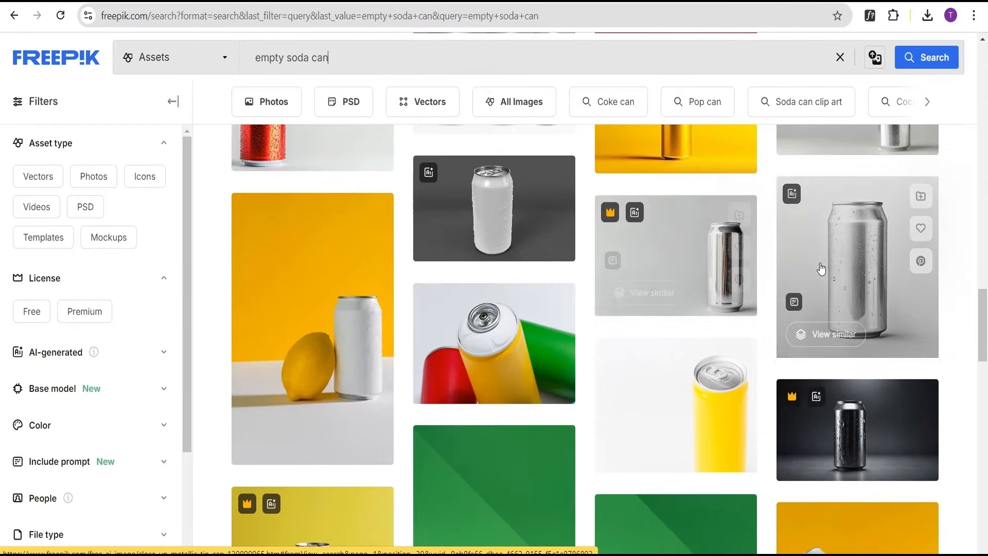
pyautogui.click(855, 261)
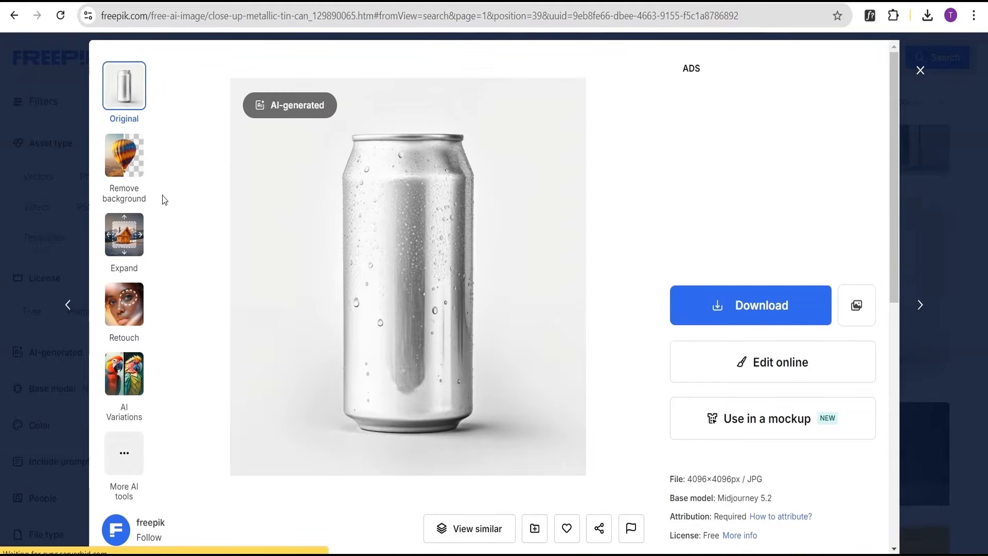
# Remove the can image's background and download it as a PNG.
pyautogui.click(127, 164)
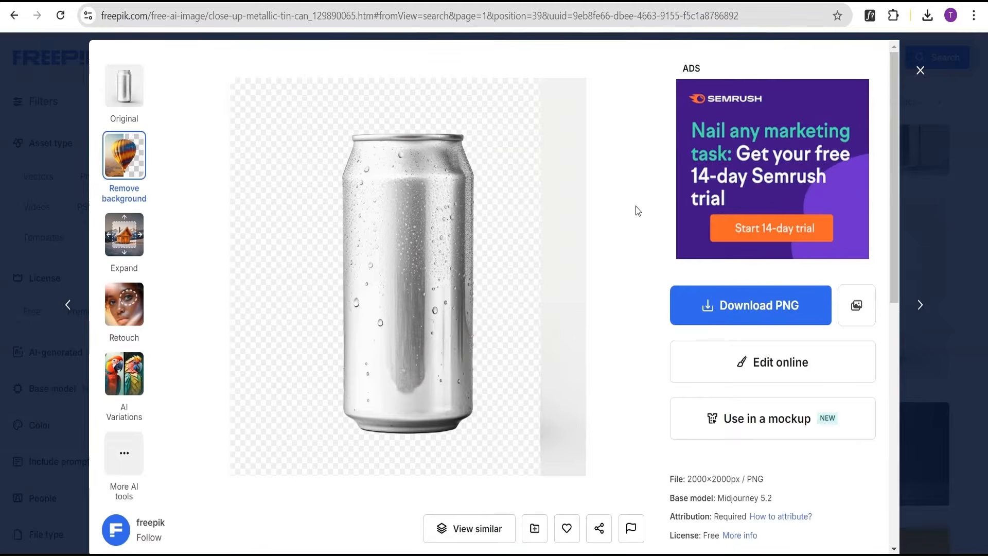
pyautogui.click(757, 309)
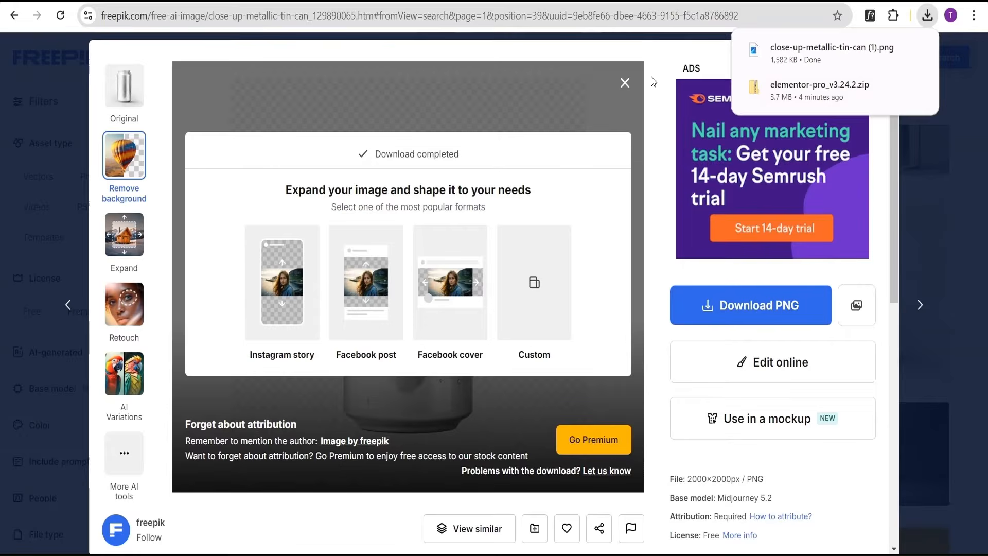
pyautogui.click(959, 91)
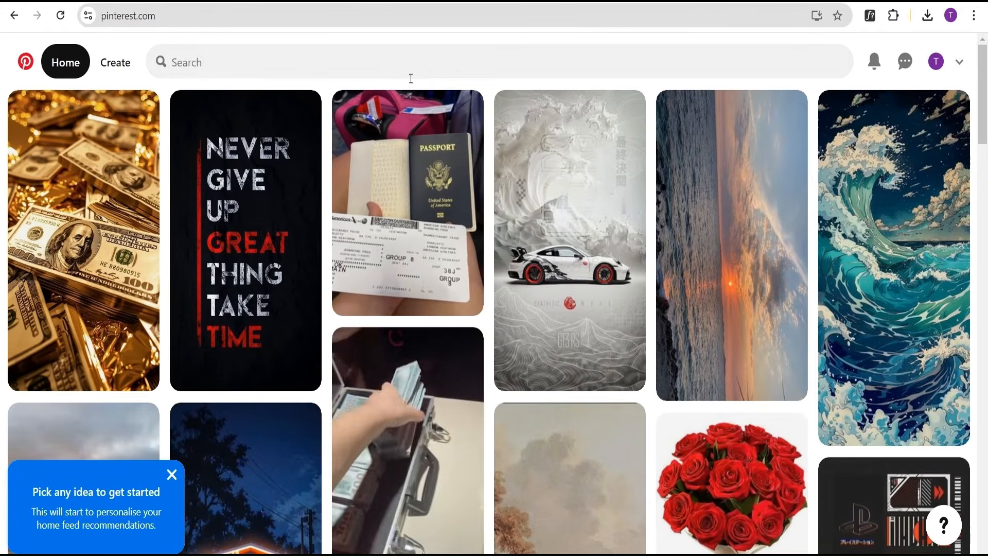
# Search Pinterest pins for "soda can wrapper template".
pyautogui.click(370, 64)
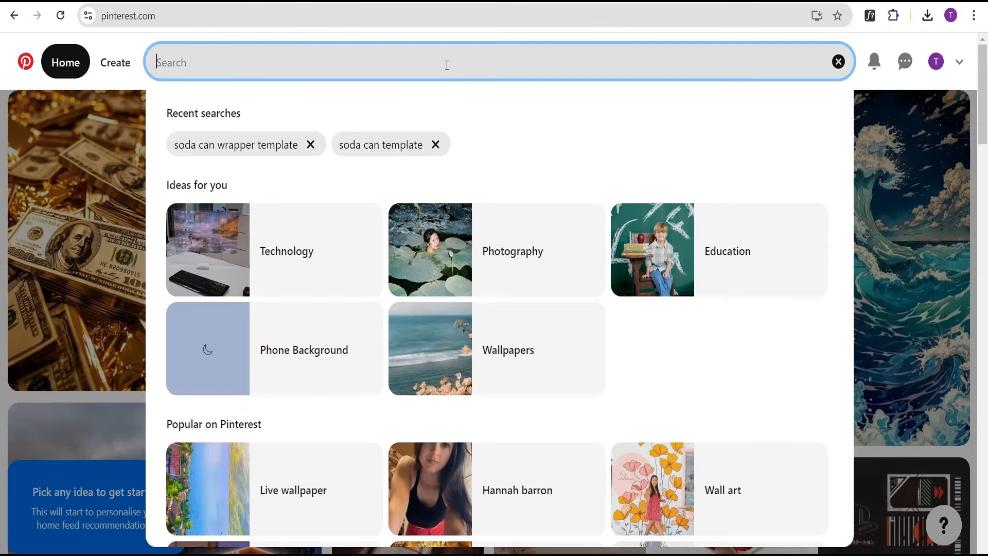
pyautogui.write('soda')
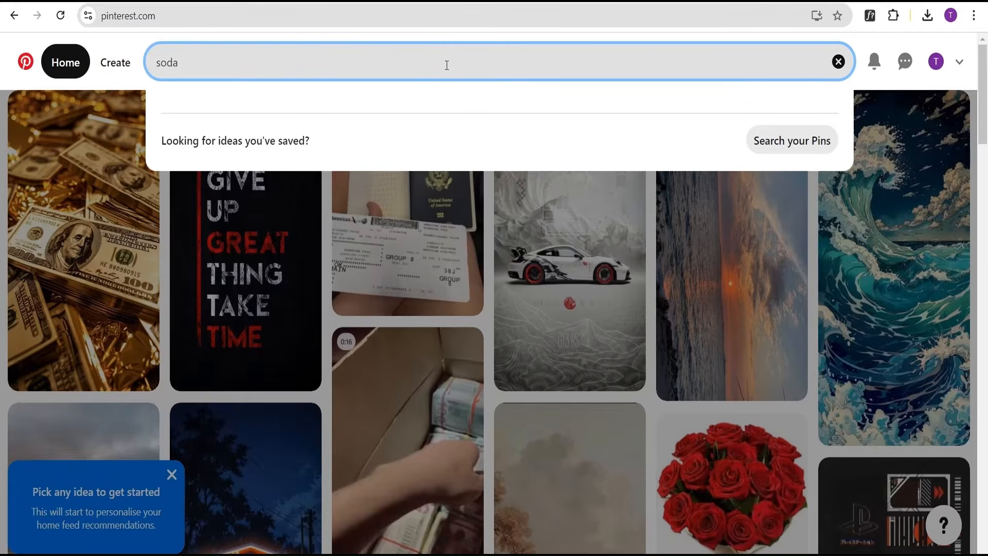
pyautogui.write(' can wra')
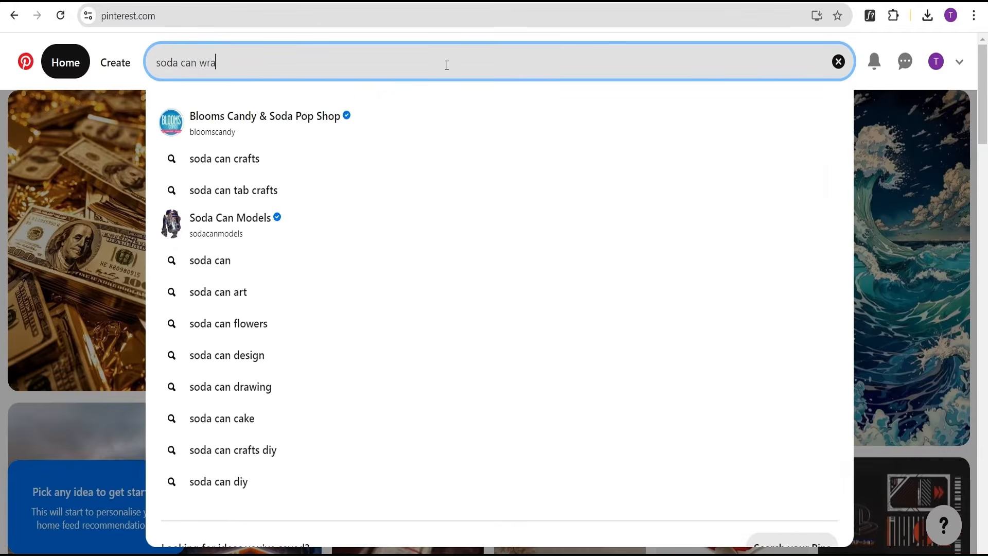
pyautogui.write('pper template')
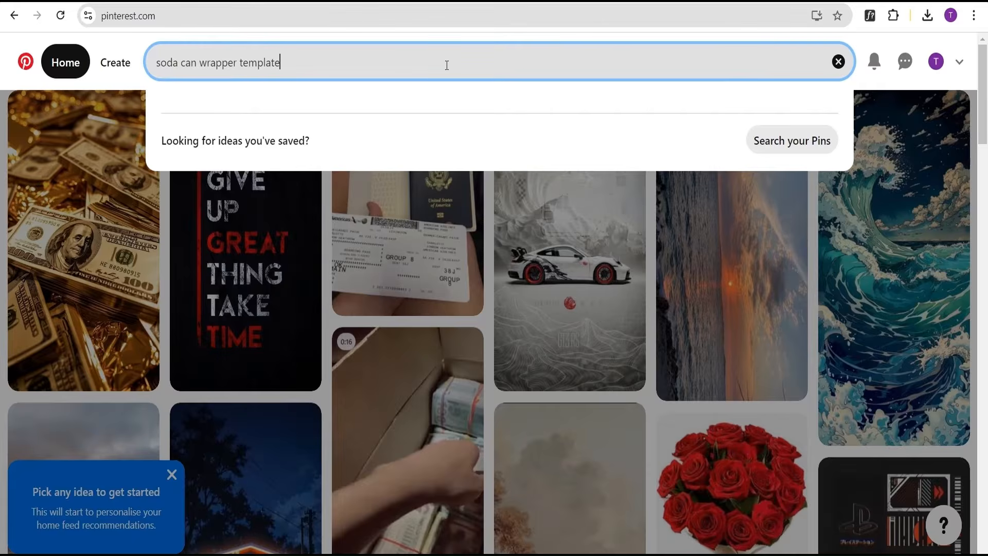
pyautogui.press('Return')
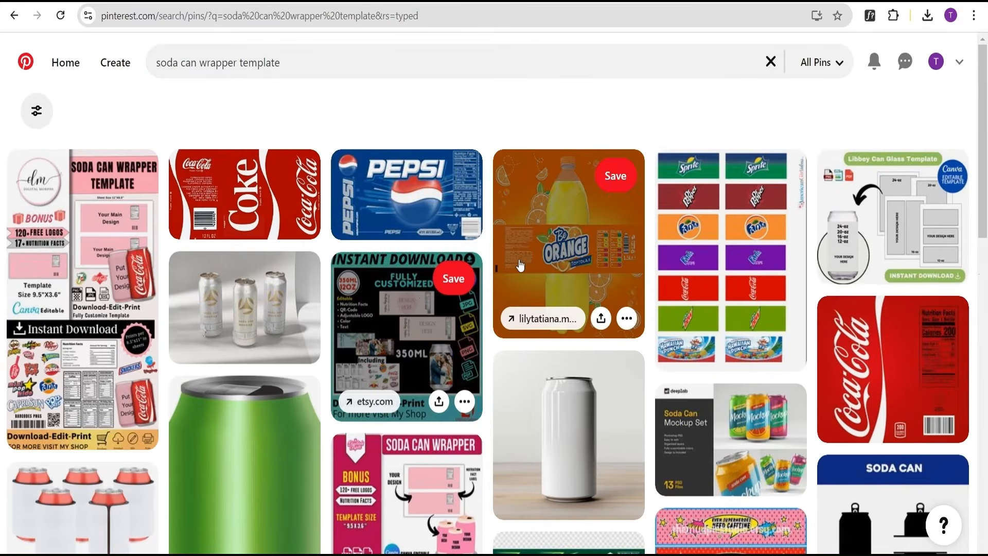
# Open the Coke can wrapper pin, download its image, and return to the search results.
pyautogui.click(247, 210)
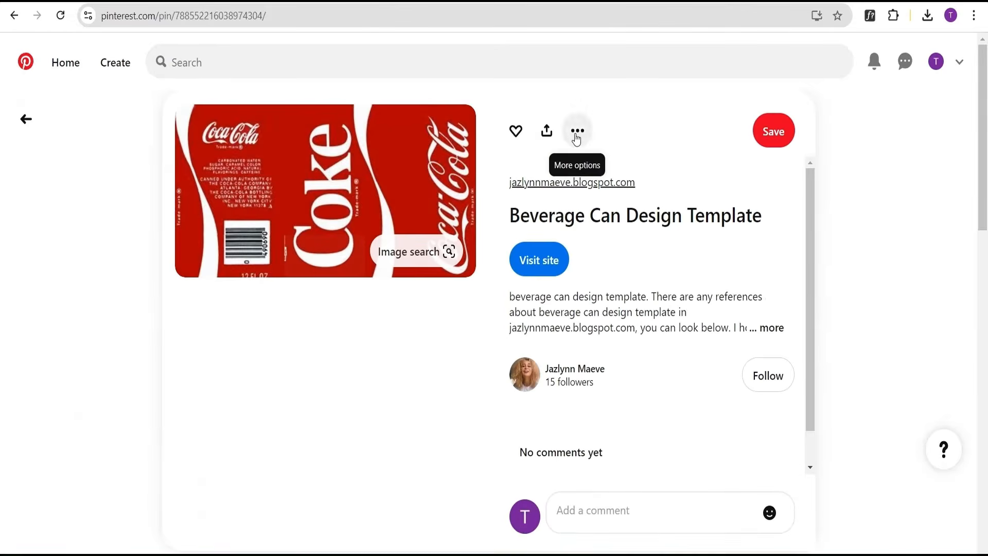
pyautogui.click(577, 132)
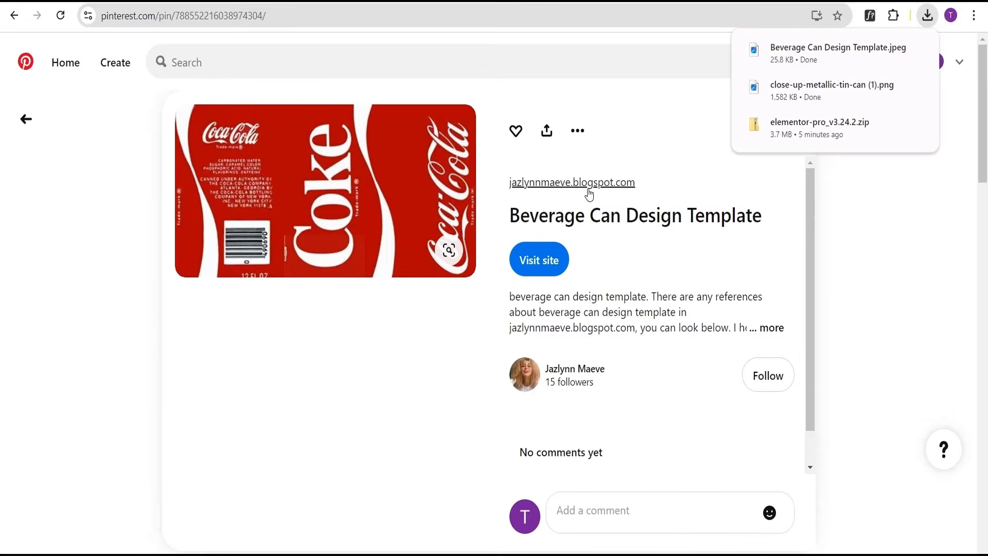
pyautogui.click(14, 15)
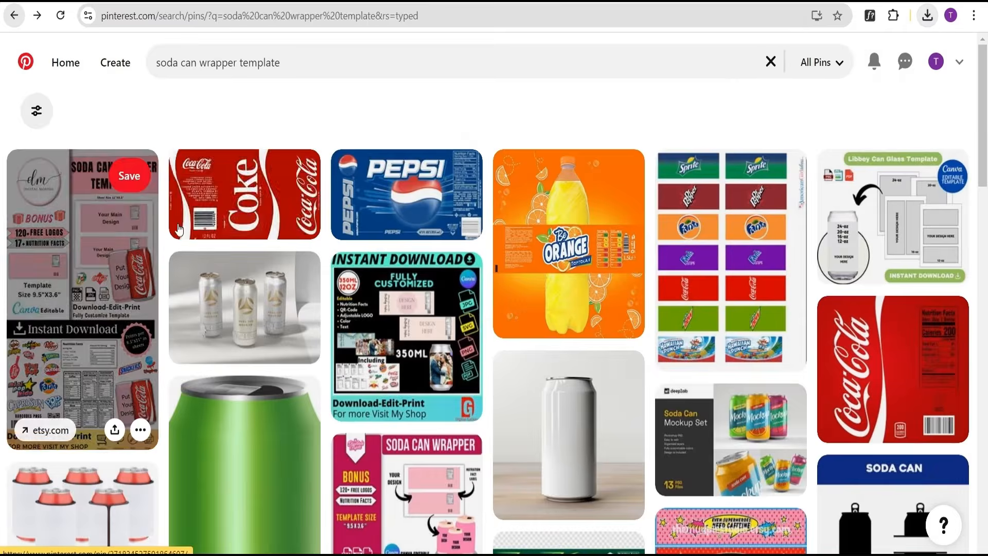
# Open the Pepsi can wrapper pin, download its image, and return to the search results.
pyautogui.click(396, 204)
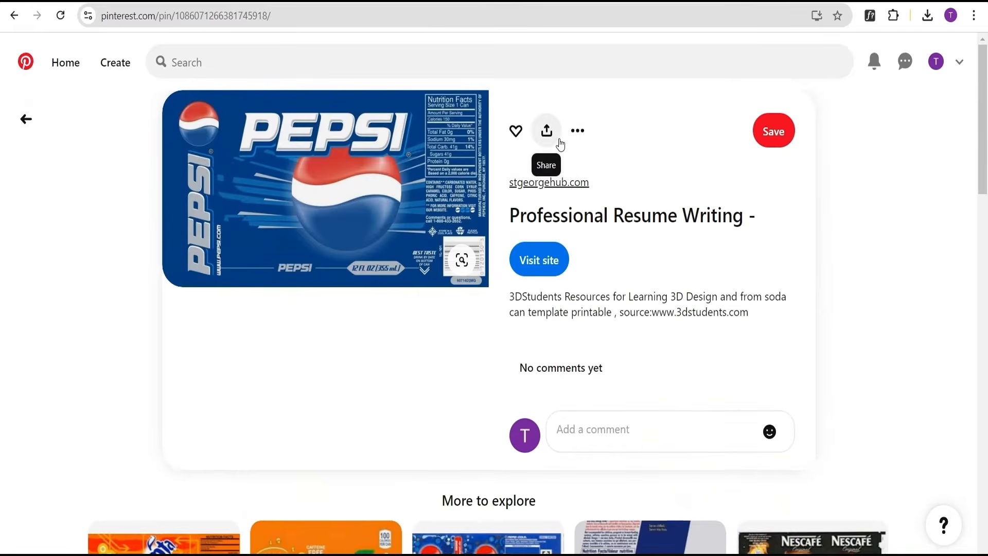
pyautogui.click(577, 130)
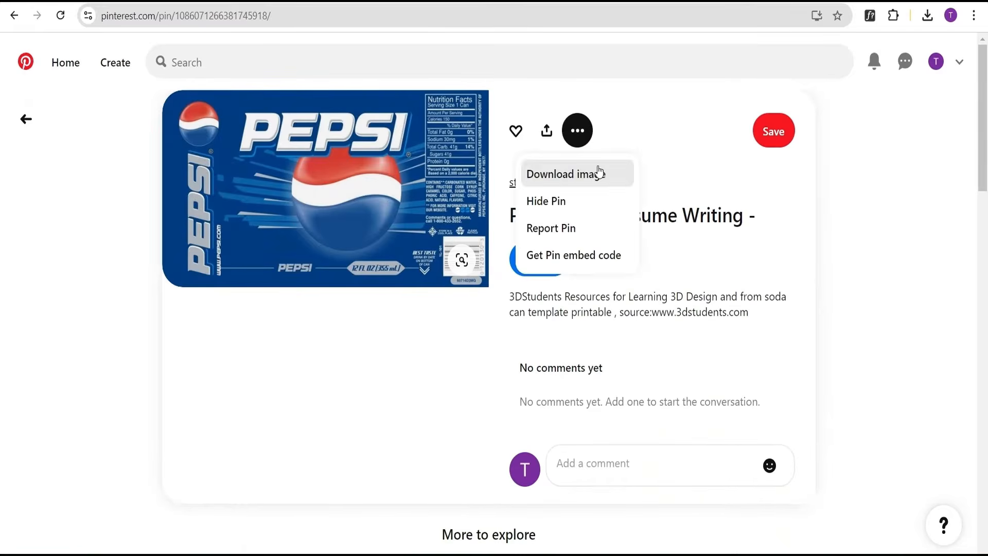
pyautogui.click(627, 179)
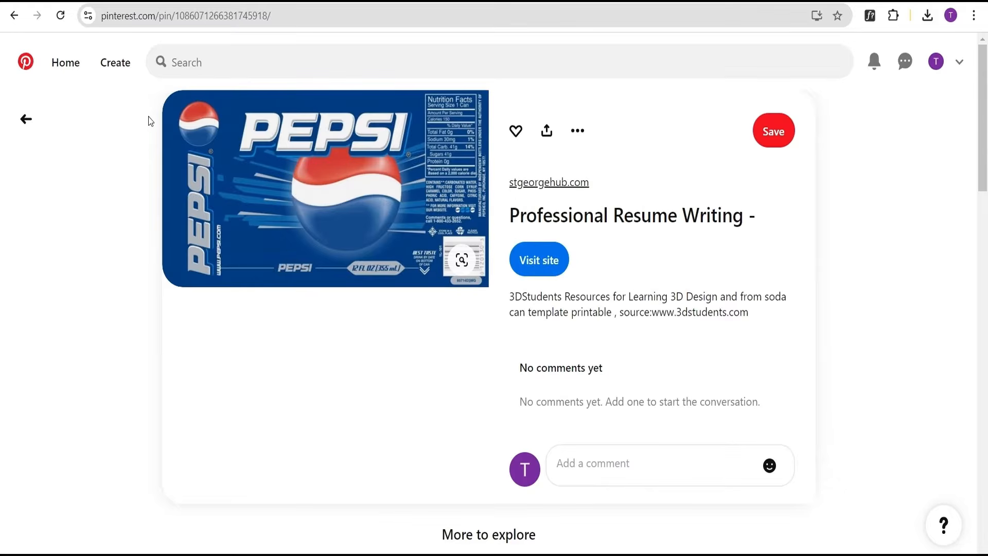
pyautogui.click(14, 16)
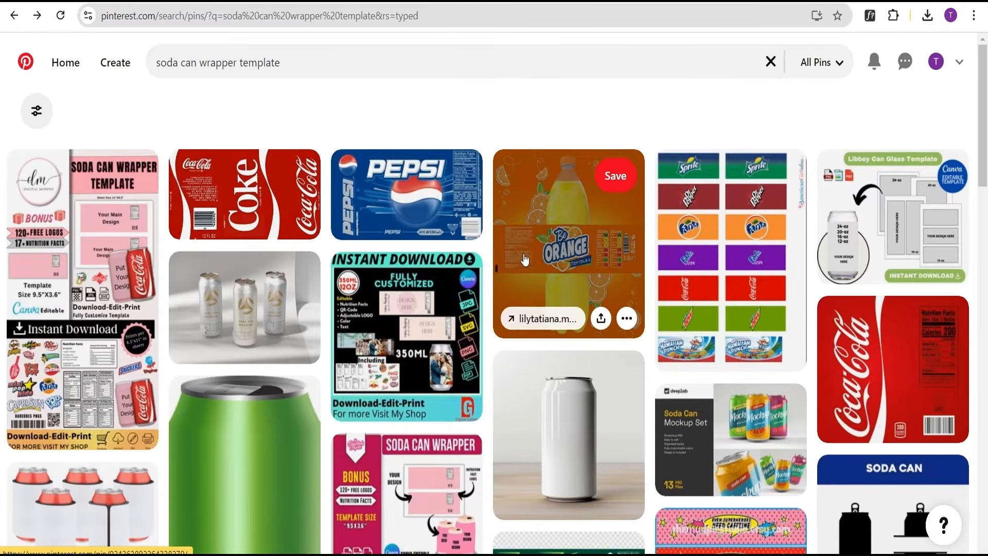
# Browse further wrapper templates and open the Kool-Aid Lemonade label pin.
pyautogui.scroll(-5, 555, 245)
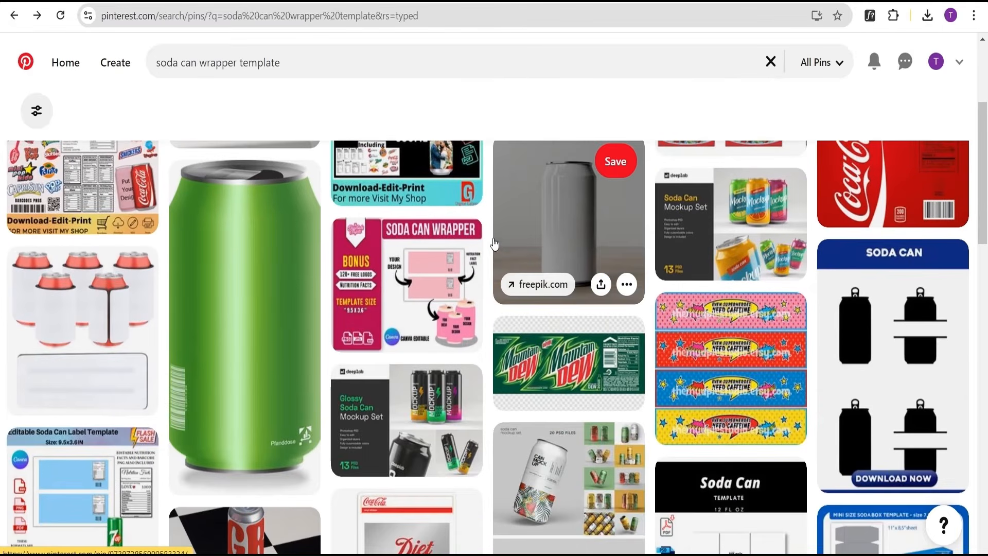
pyautogui.scroll(3, 511, 252)
pyautogui.scroll(-9, 512, 254)
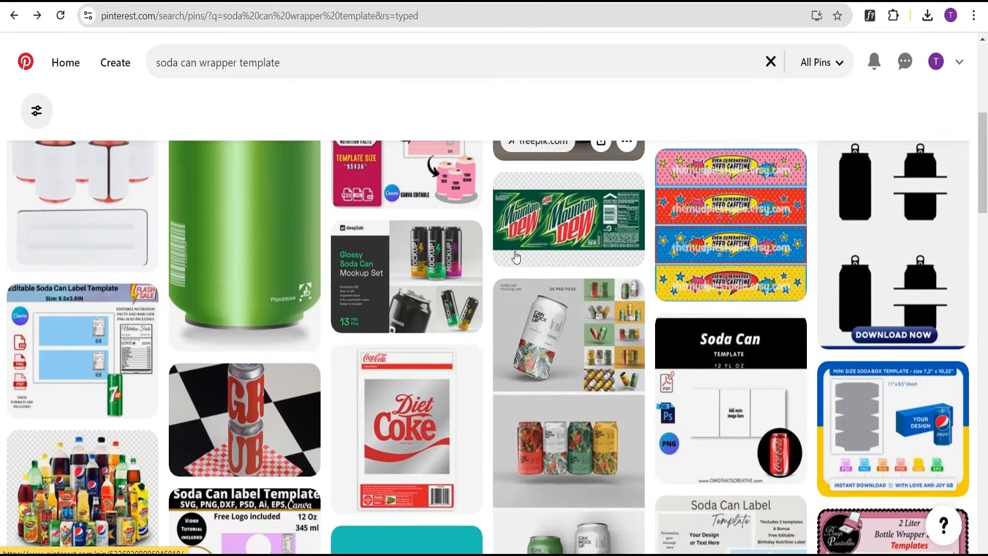
pyautogui.scroll(-14, 517, 258)
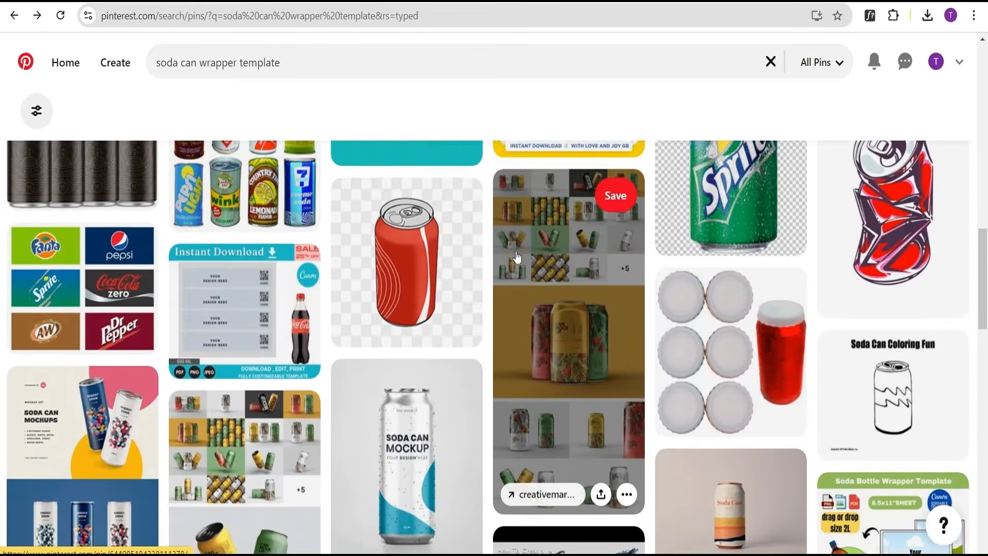
pyautogui.scroll(-12, 442, 298)
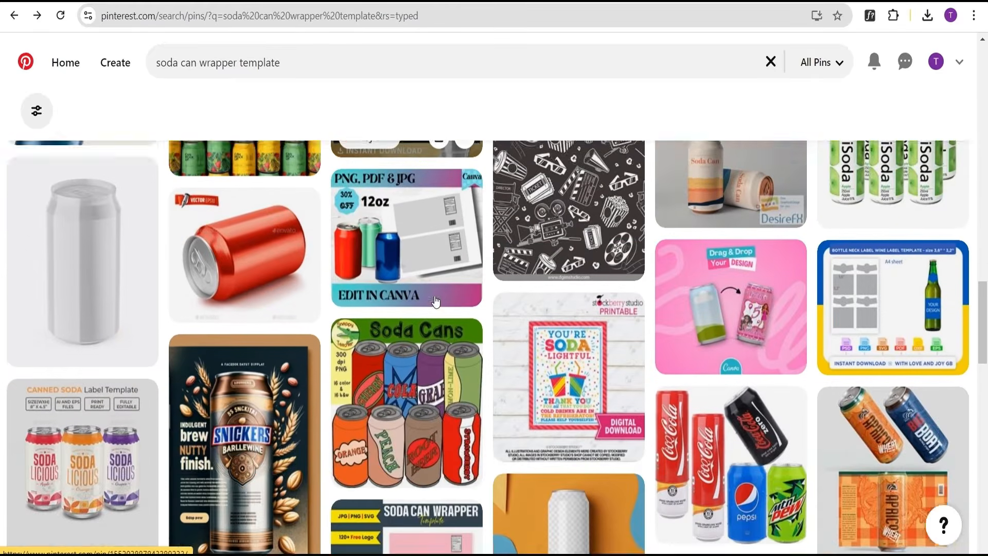
pyautogui.scroll(-5, 617, 299)
pyautogui.scroll(2, 812, 280)
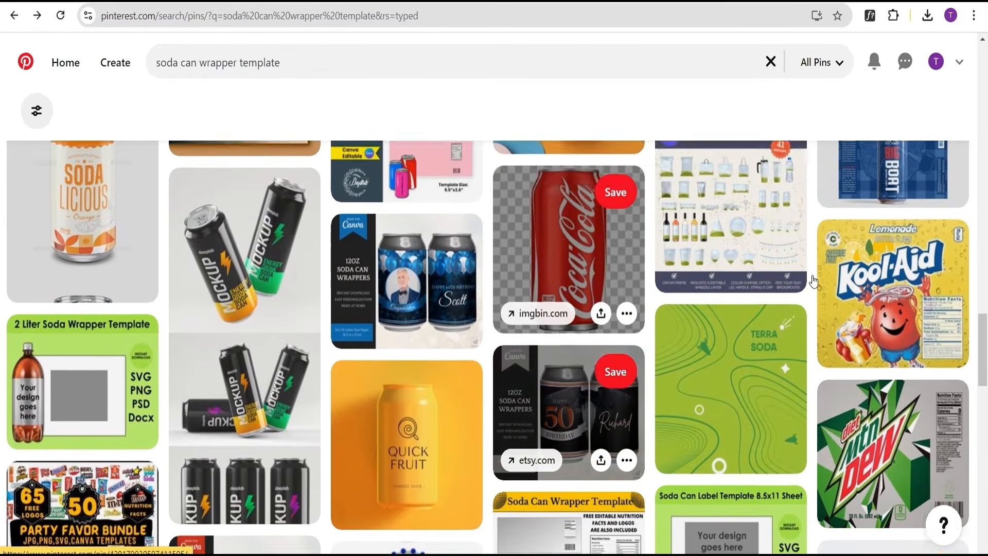
pyautogui.scroll(-3, 866, 312)
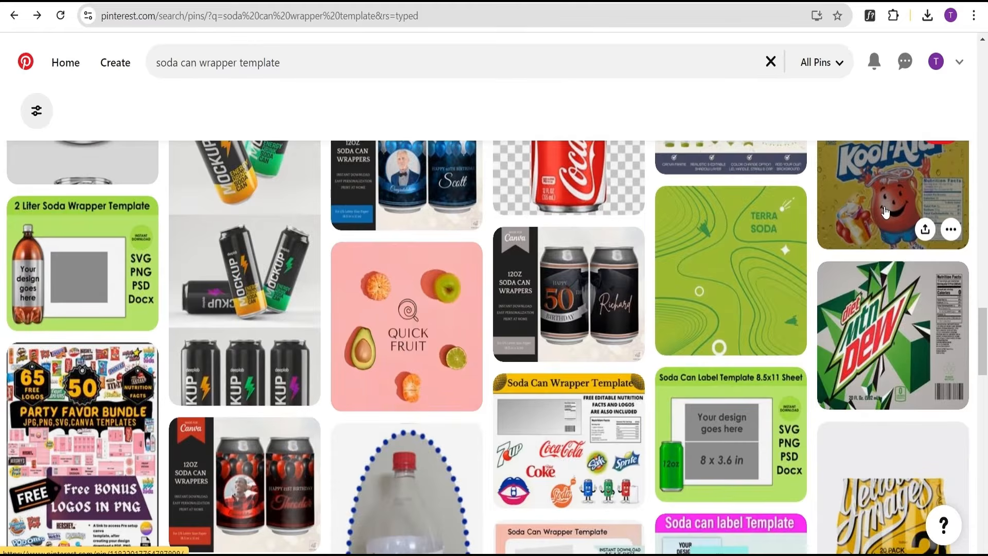
pyautogui.click(884, 217)
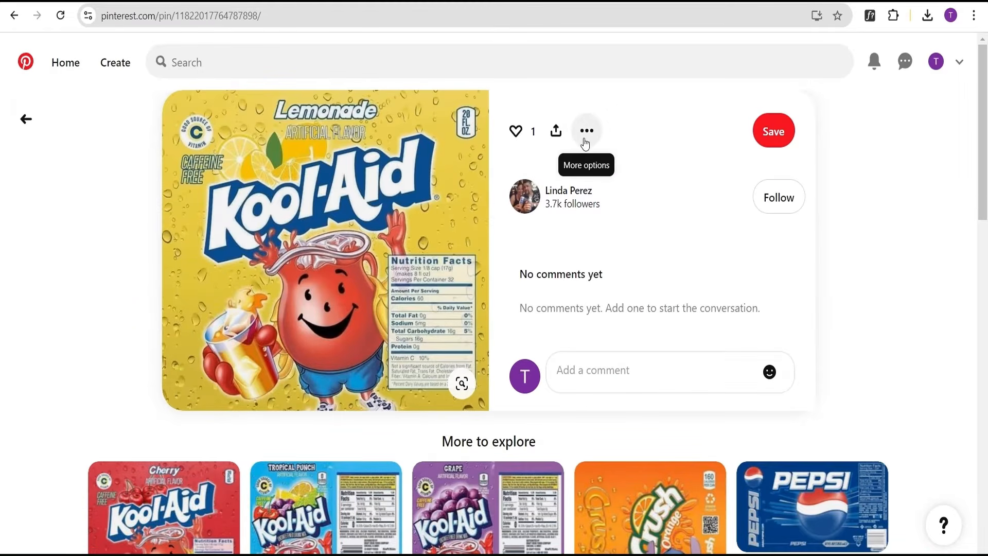
pyautogui.scroll(-4, 580, 209)
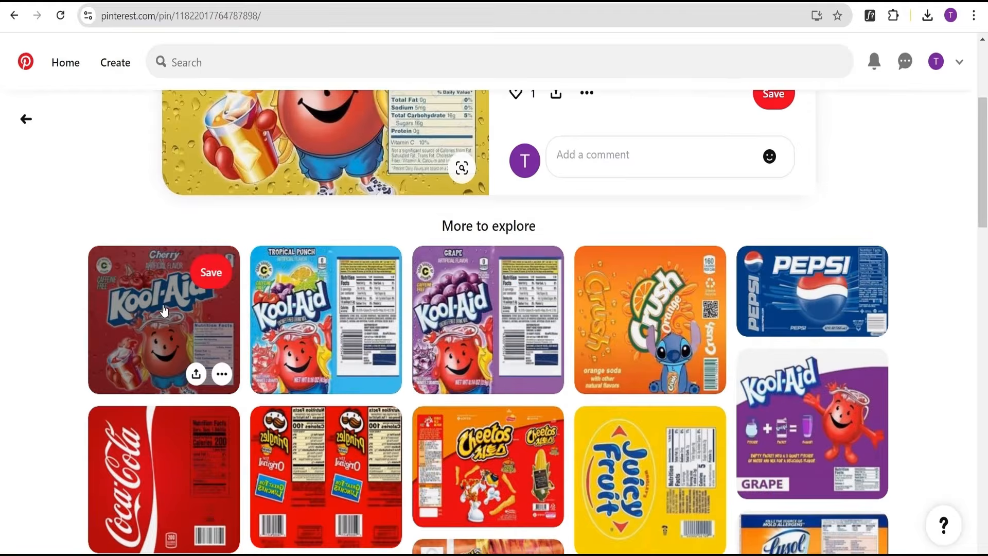
# Open the Cherry Kool-Aid wrapper pin and download its image.
pyautogui.click(229, 345)
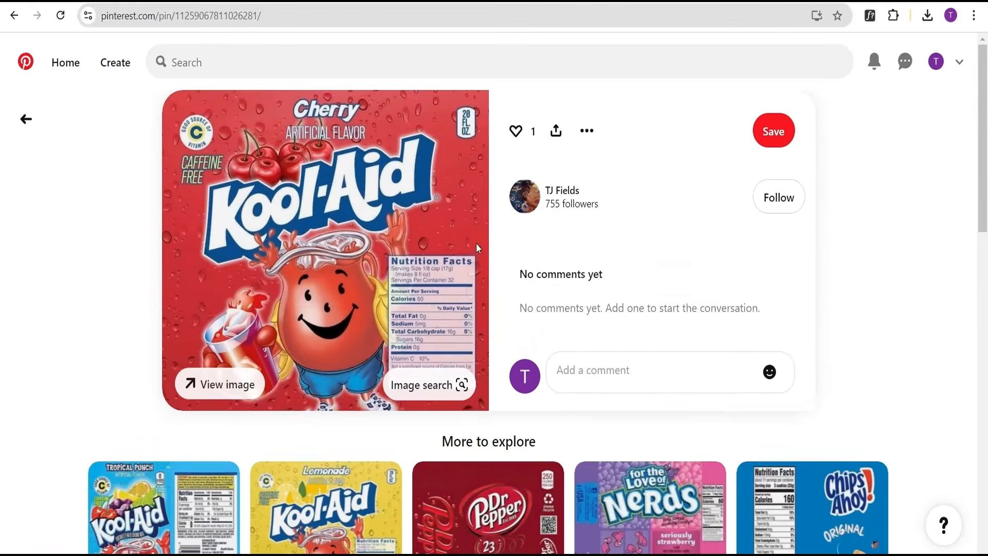
pyautogui.click(587, 133)
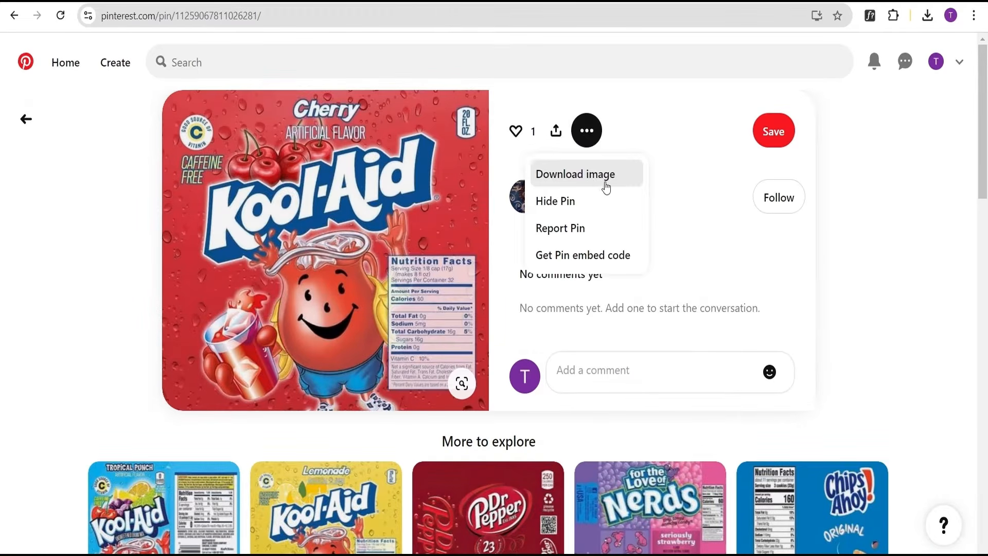
pyautogui.click(596, 175)
pyautogui.scroll(-4, 654, 218)
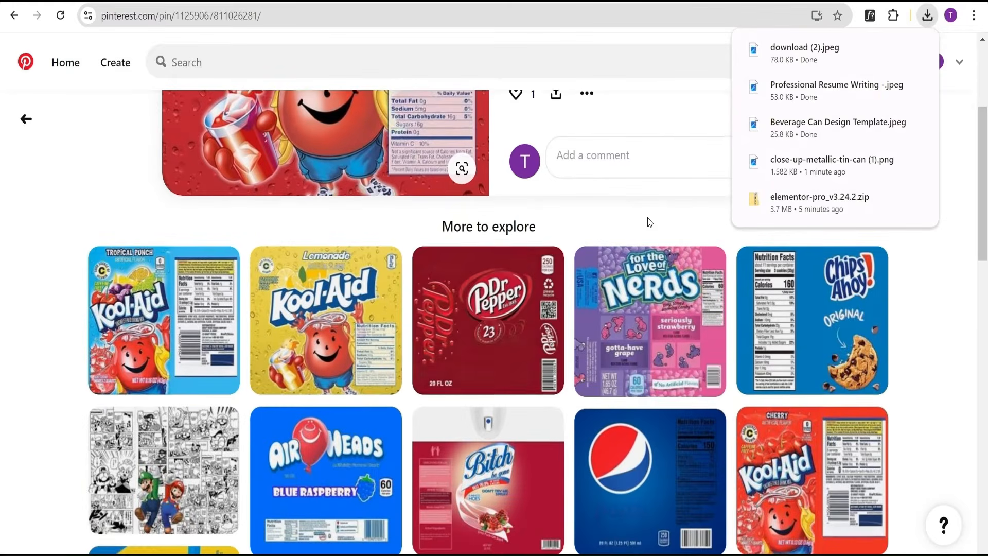
# Open the Dr Pepper wrapper pin and download its image.
pyautogui.click(486, 332)
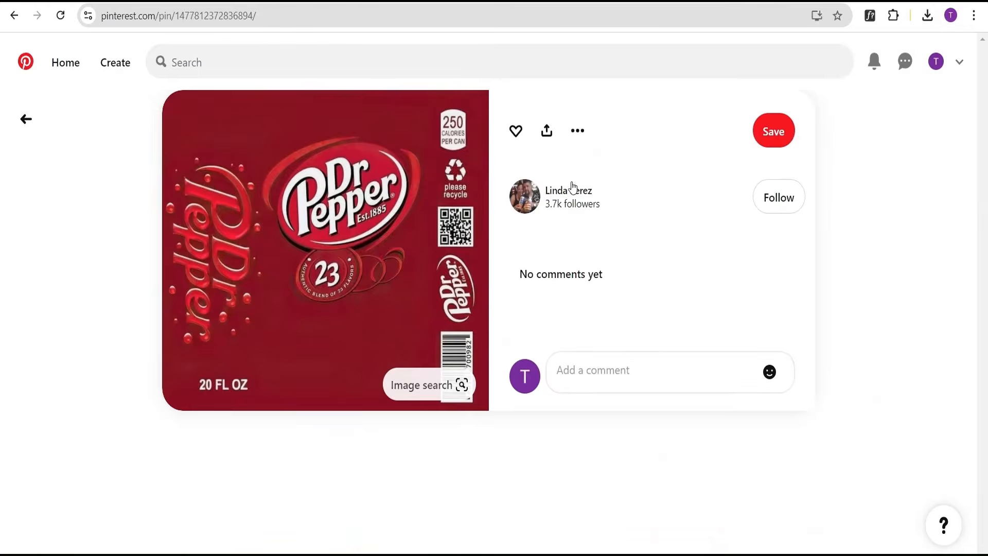
pyautogui.click(581, 137)
pyautogui.click(578, 175)
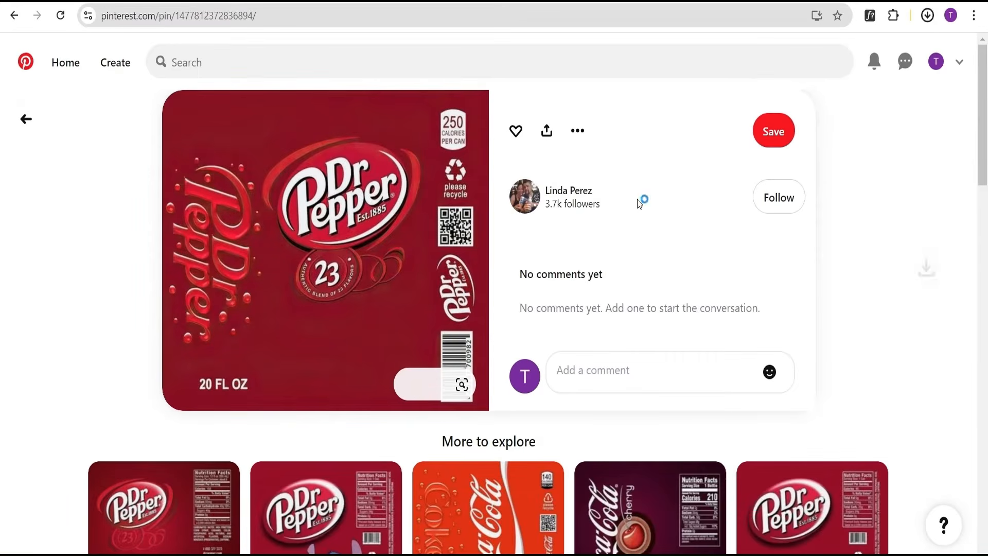
pyautogui.scroll(-5, 622, 269)
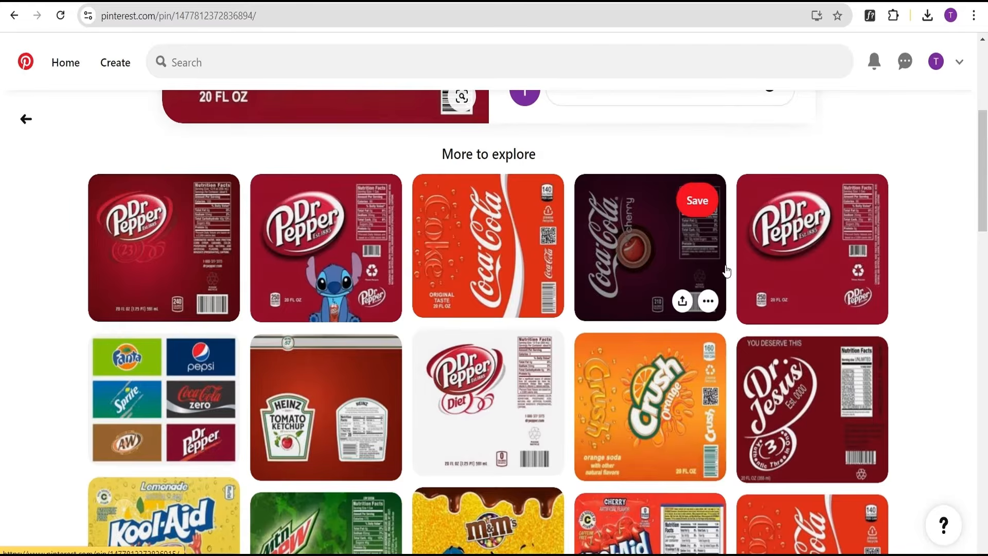
pyautogui.scroll(-5, 725, 271)
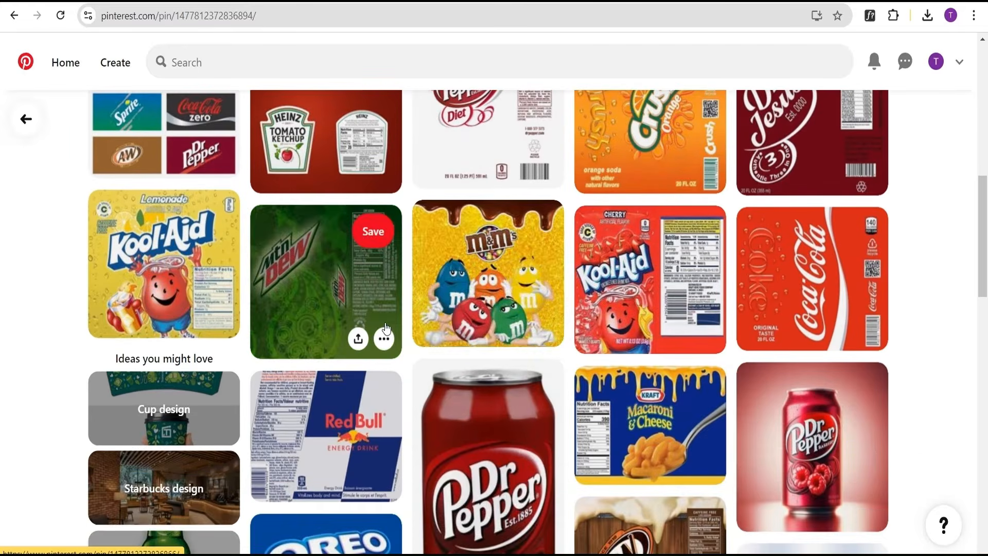
pyautogui.scroll(5, 488, 309)
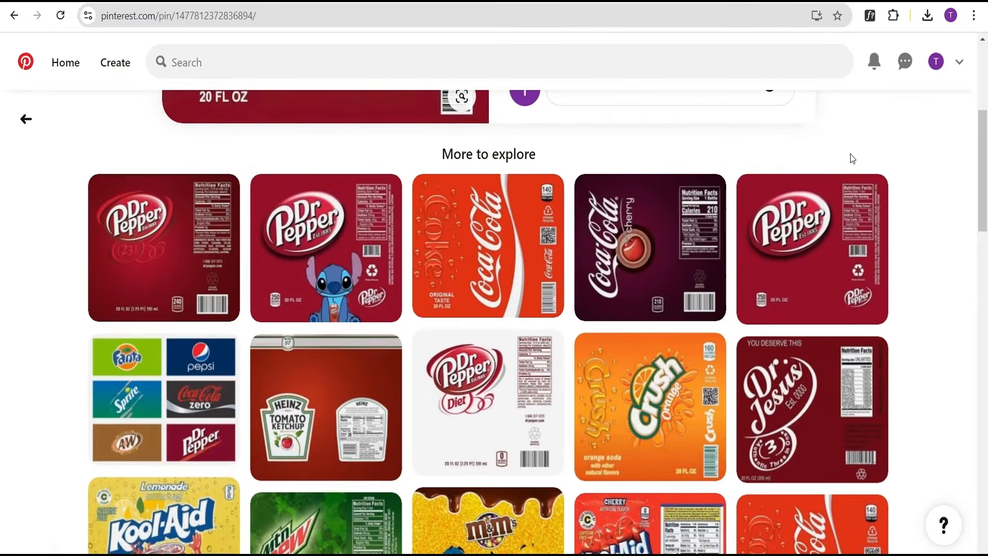
pyautogui.scroll(3, 854, 163)
pyautogui.scroll(3, 863, 185)
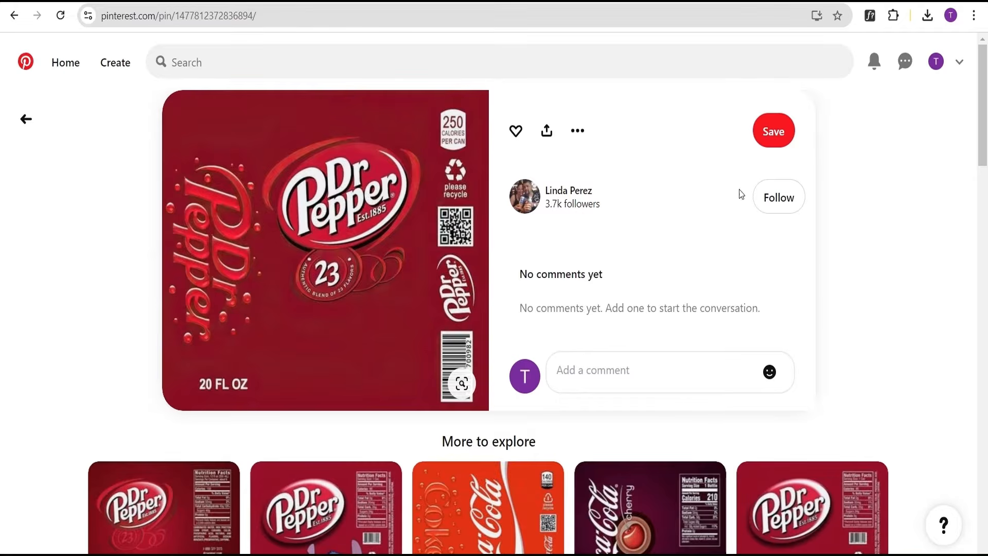
# Open the downloaded close-up-metallic-tin-can image in Photoshop from the browser's download history.
pyautogui.click(929, 16)
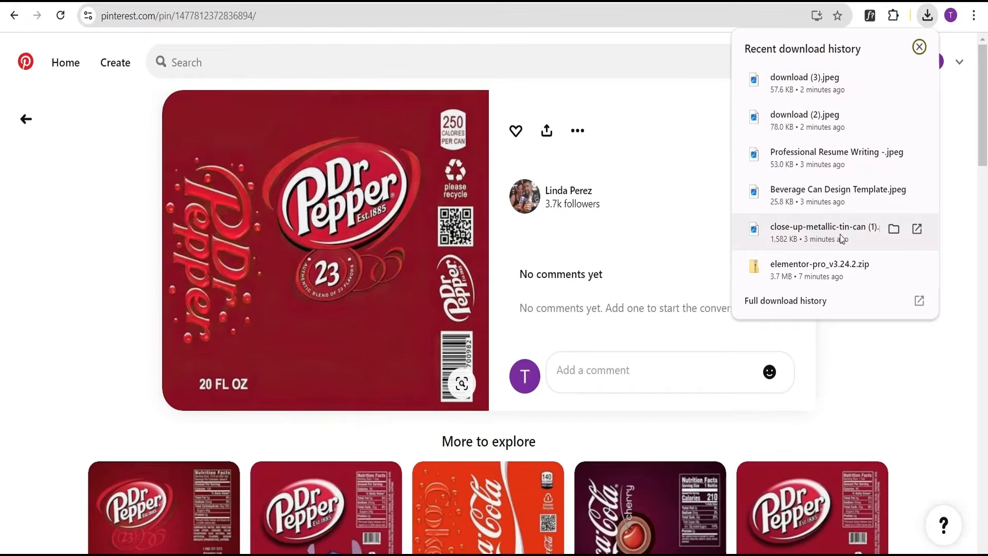
pyautogui.moveTo(844, 233); pyautogui.dragTo(486, 554)
pyautogui.moveTo(478, 368); pyautogui.dragTo(319, 24)
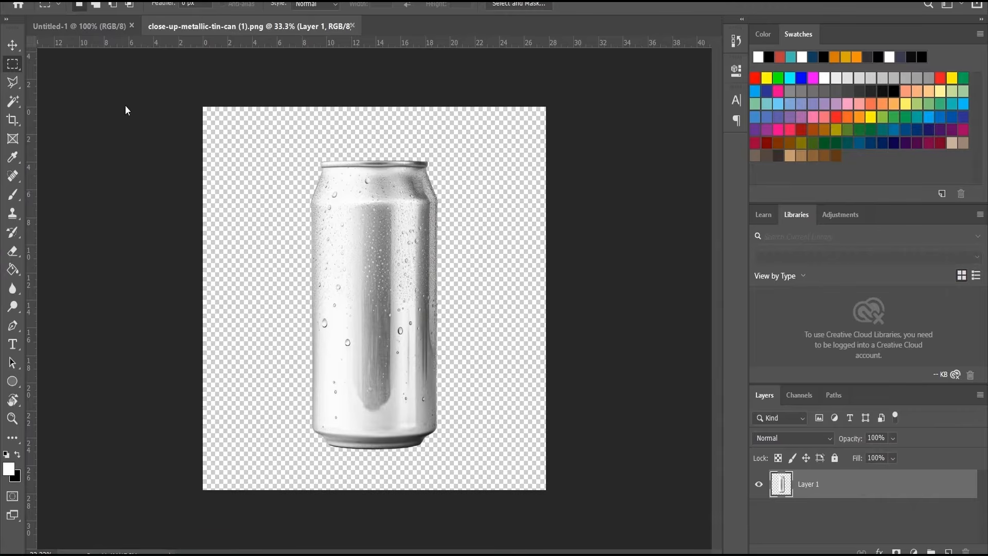
# Crop the can image to a rectangular selection drawn tightly around the can.
pyautogui.moveTo(302, 153); pyautogui.dragTo(444, 454)
pyautogui.click(83, 1)
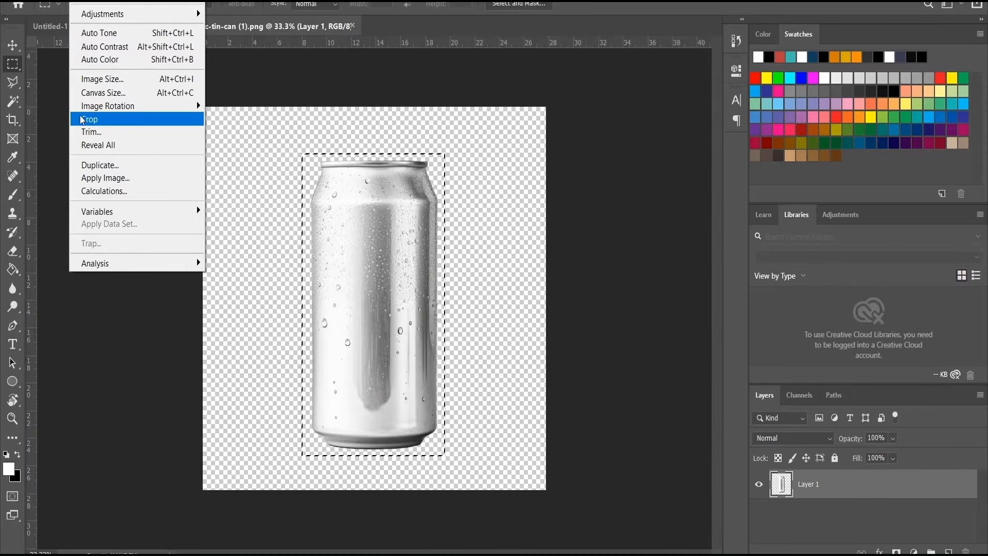
pyautogui.click(82, 119)
# Quick Export the cropped can image as PNG.
pyautogui.click(33, 1)
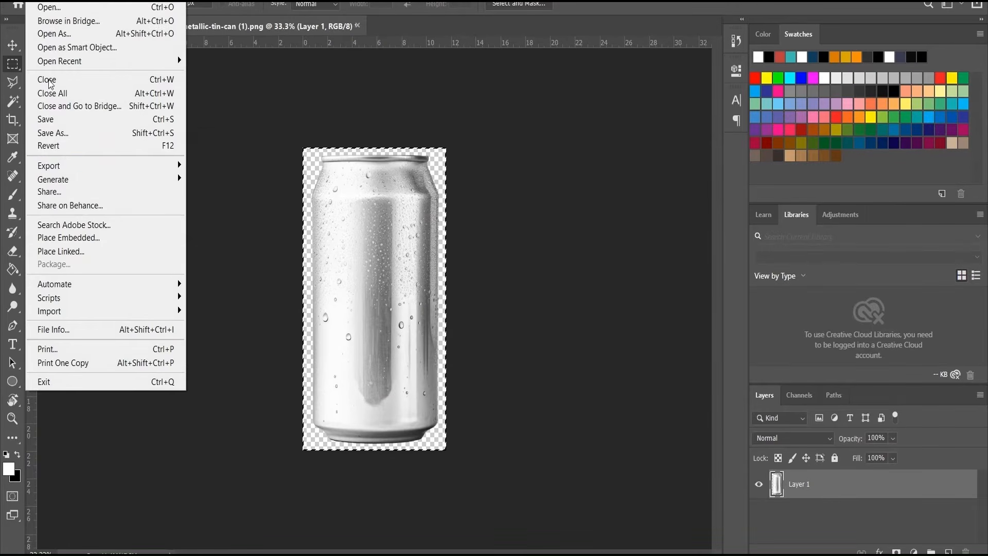
pyautogui.moveTo(57, 168)
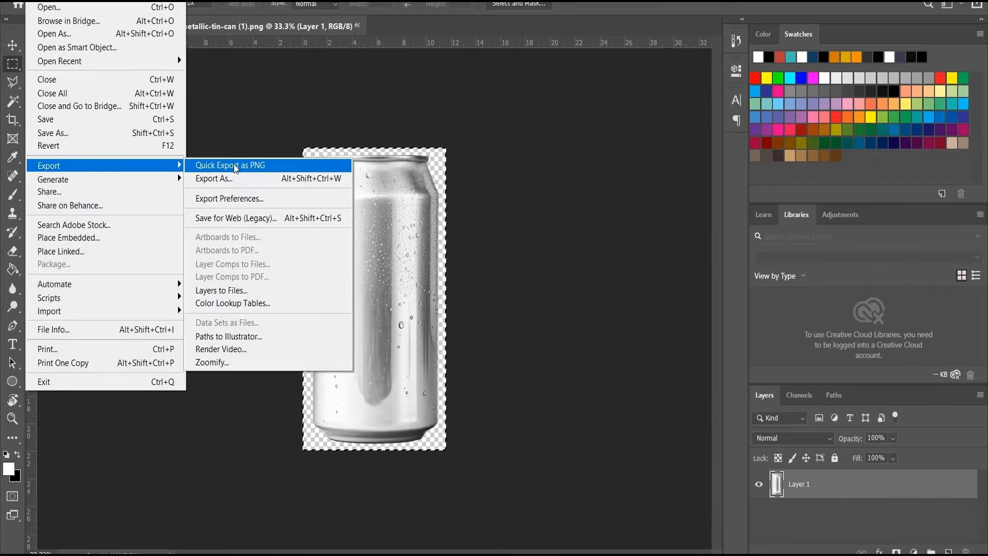
pyautogui.click(235, 165)
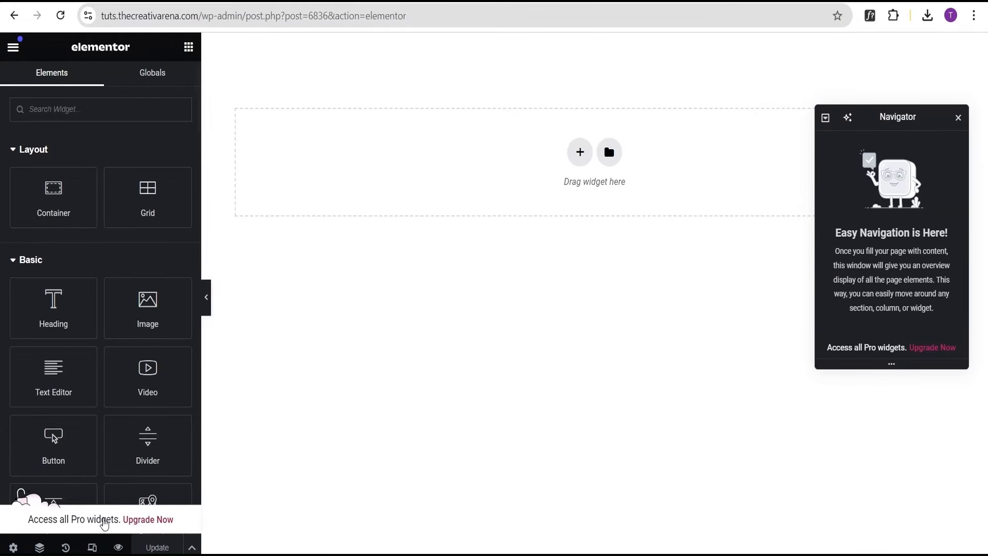
# In the Elementor page editor, add a new Flexbox container to the empty page.
pyautogui.moveTo(30, 518); pyautogui.dragTo(96, 522)
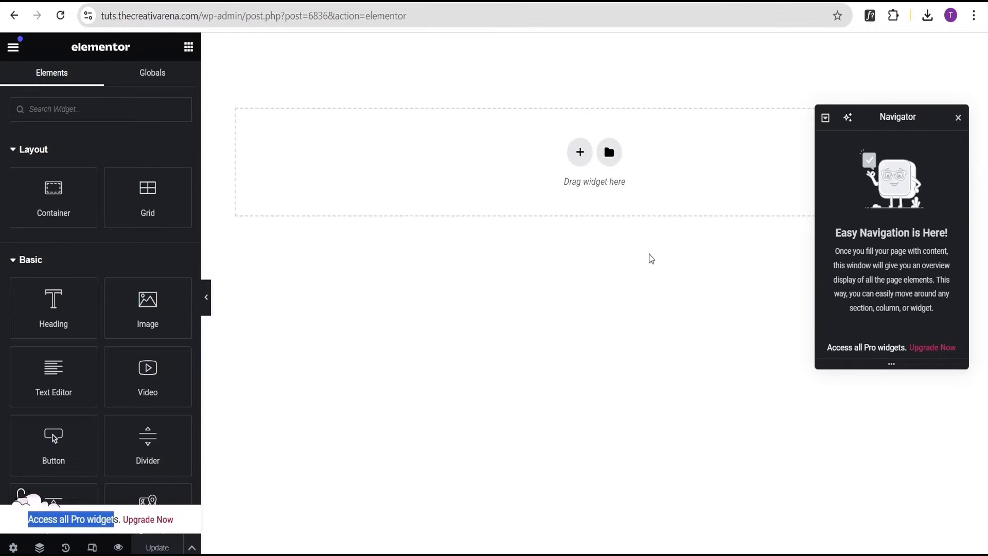
pyautogui.click(580, 156)
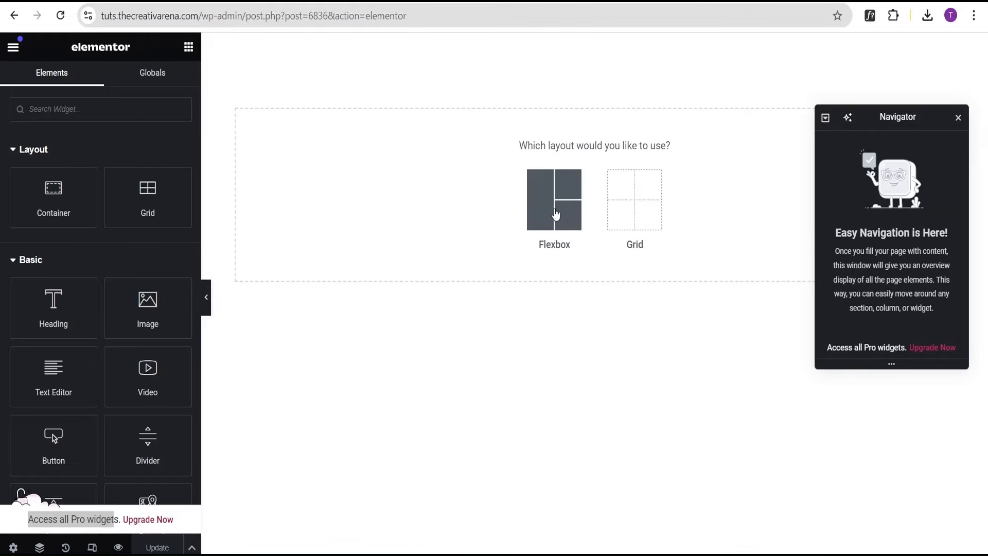
pyautogui.click(556, 214)
pyautogui.click(500, 195)
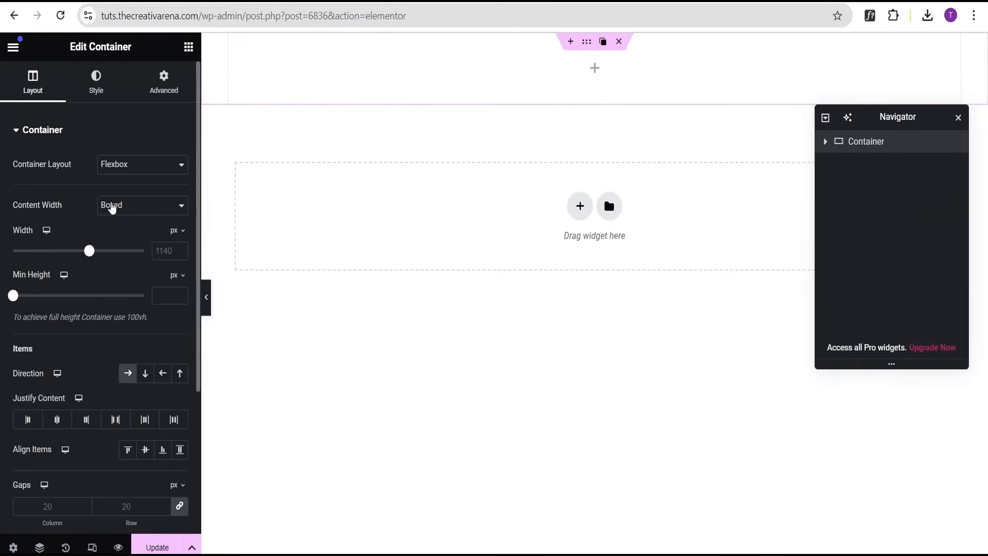
# Set the container's content width to Full Width and its minimum height to 100 vh.
pyautogui.click(111, 206)
pyautogui.click(123, 242)
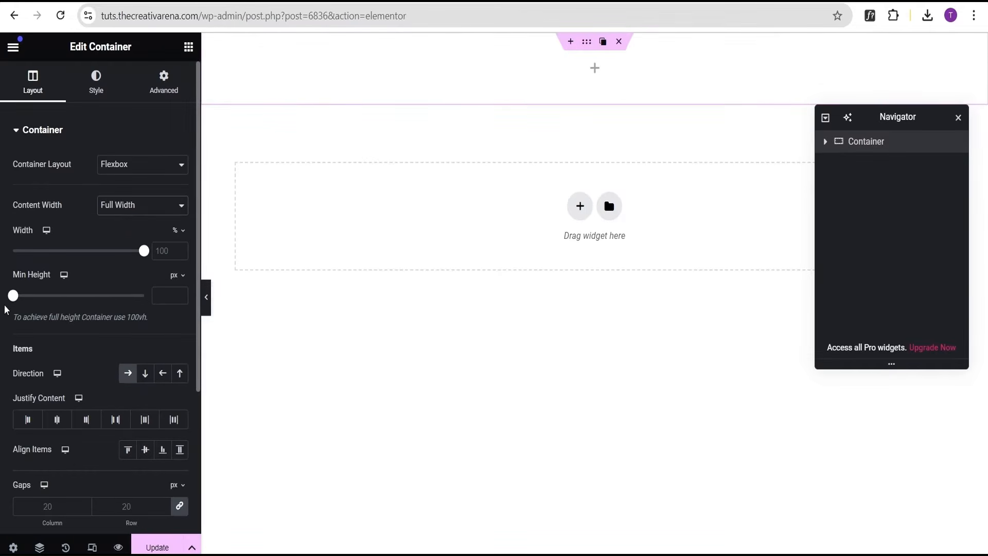
pyautogui.click(174, 276)
pyautogui.click(178, 342)
pyautogui.moveTo(13, 296); pyautogui.dragTo(163, 297)
# Give the container a classic background with the colour #000000.
pyautogui.click(95, 85)
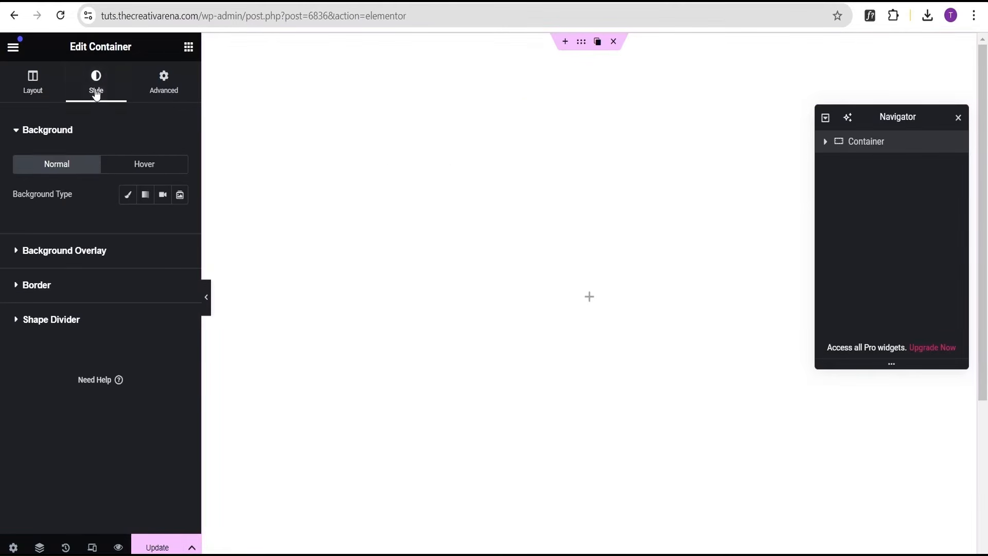
pyautogui.click(126, 196)
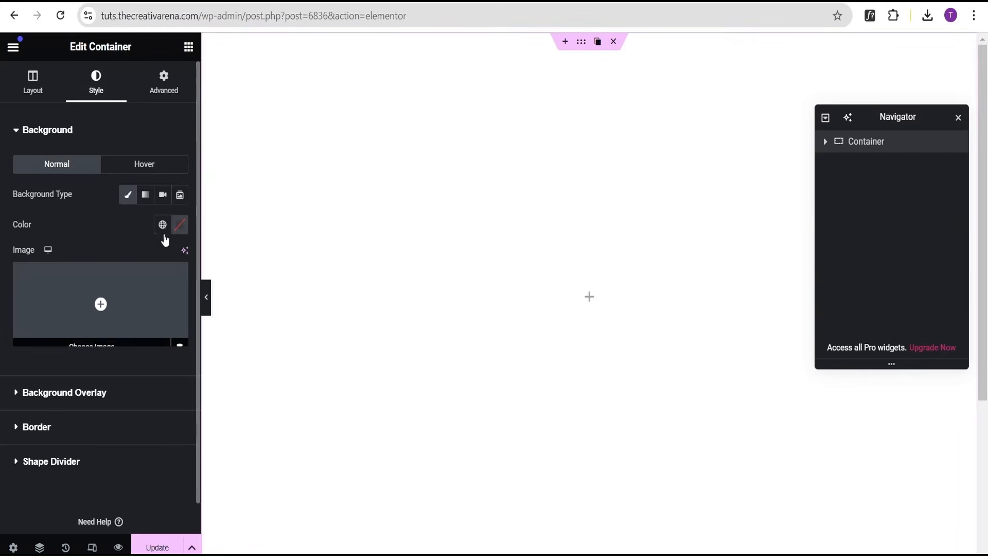
pyautogui.click(180, 227)
pyautogui.click(181, 389)
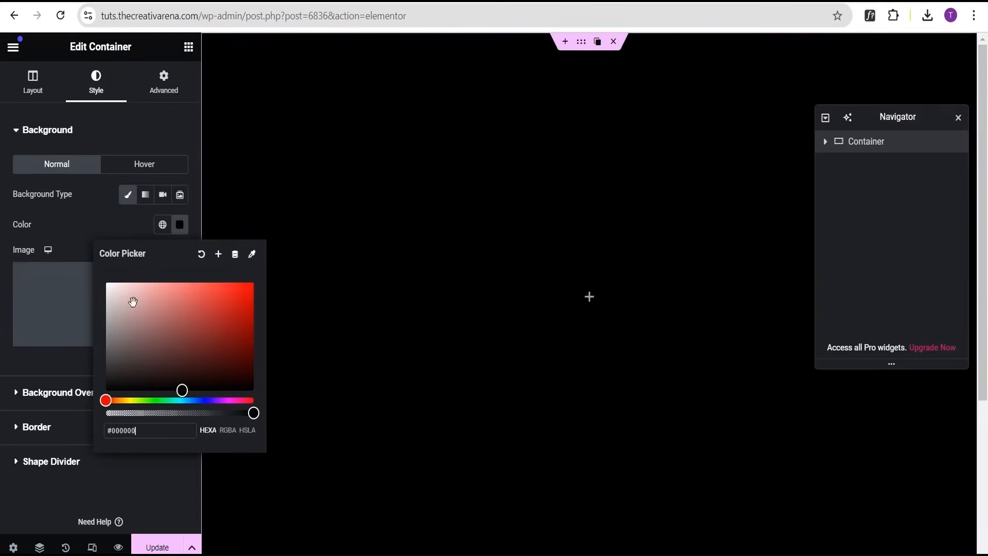
# Center the container's content both horizontally and vertically with justify content and align items.
pyautogui.click(34, 82)
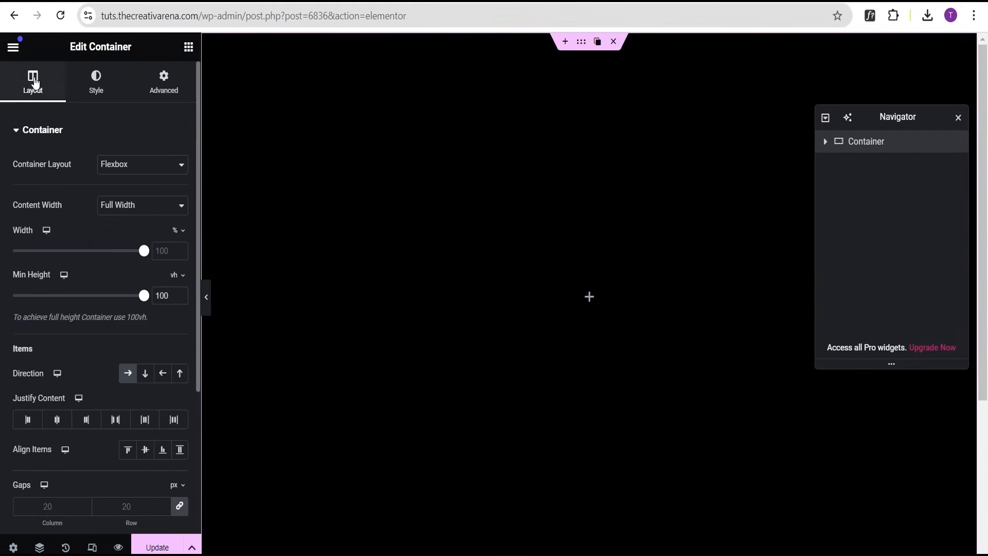
pyautogui.click(57, 426)
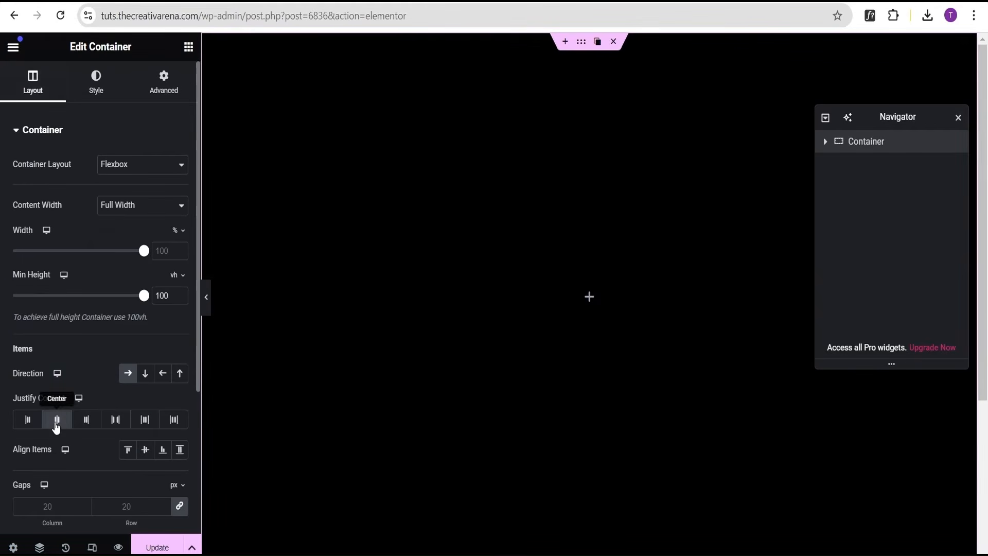
pyautogui.click(145, 451)
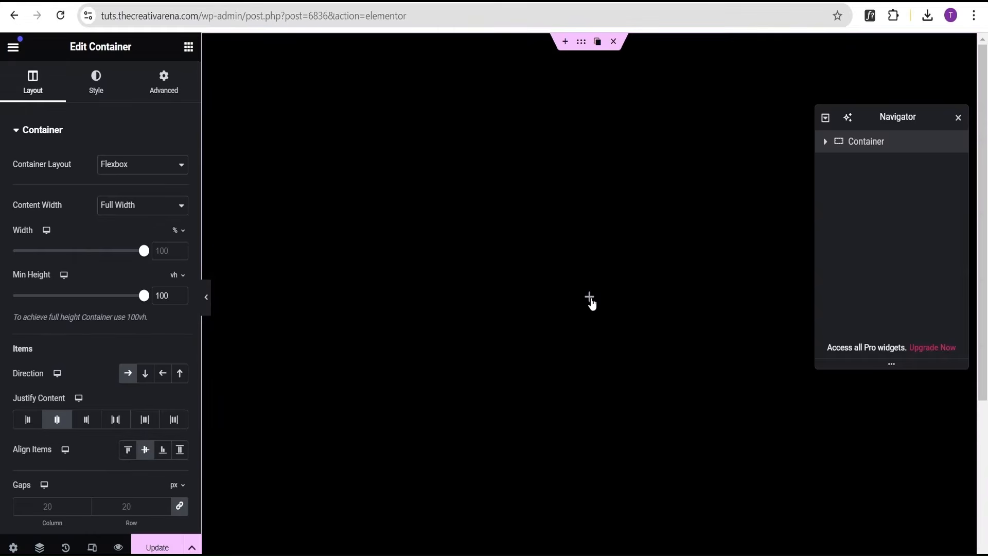
# Add a nested Full Width container inside the main container, then another container inside that one.
pyautogui.click(589, 299)
pyautogui.moveTo(52, 199); pyautogui.dragTo(604, 316)
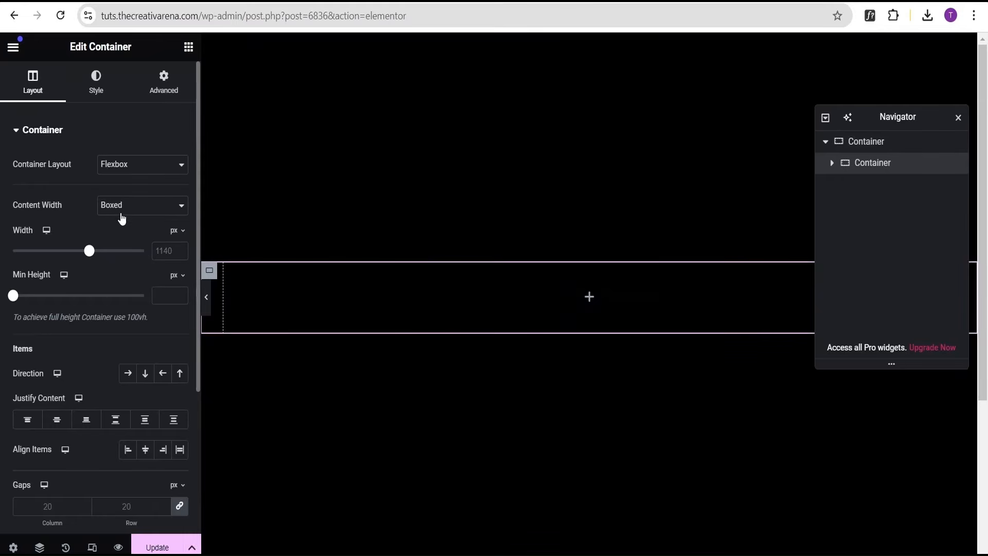
pyautogui.click(120, 213)
pyautogui.click(121, 239)
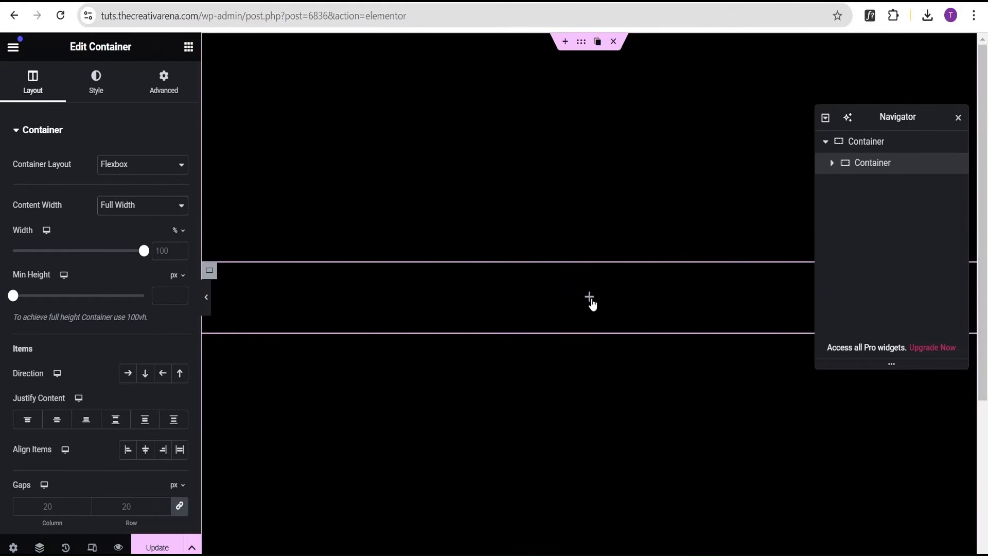
pyautogui.click(589, 298)
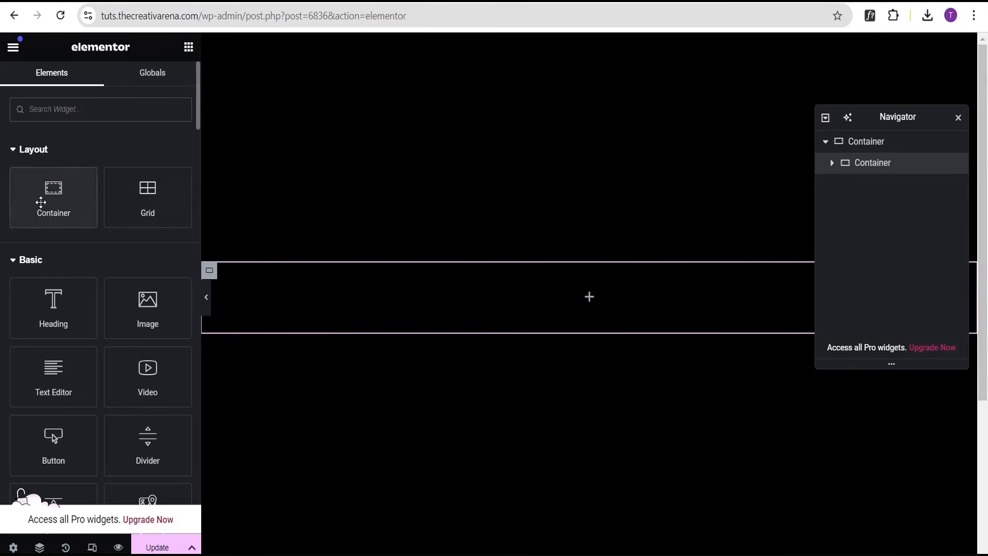
pyautogui.moveTo(39, 203); pyautogui.dragTo(547, 311)
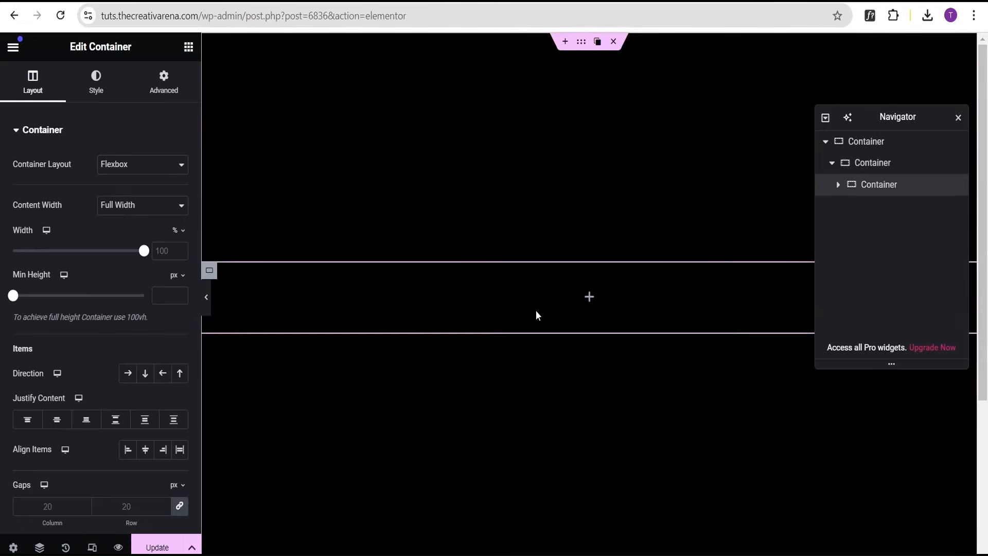
# Set the middle container's direction to row and center its items and content.
pyautogui.click(866, 164)
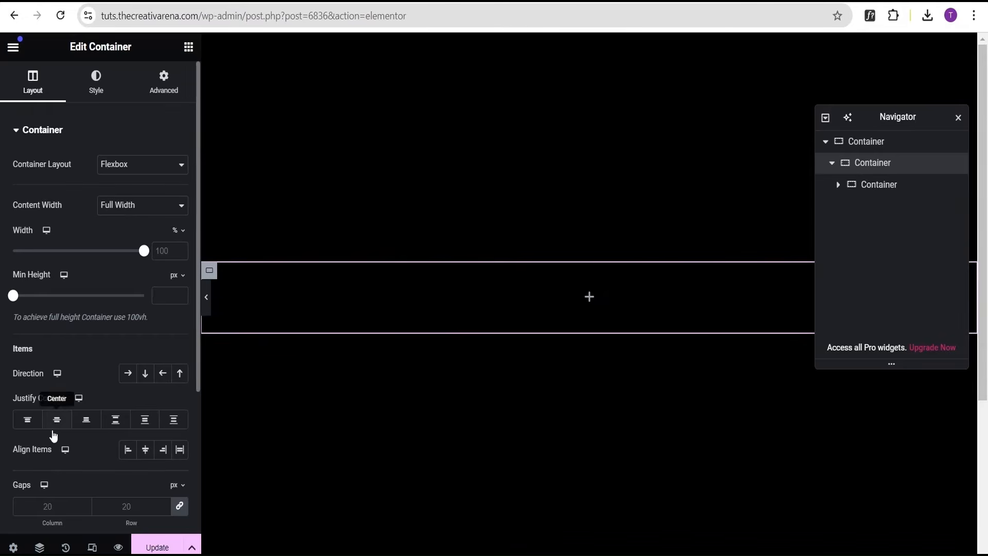
pyautogui.click(146, 449)
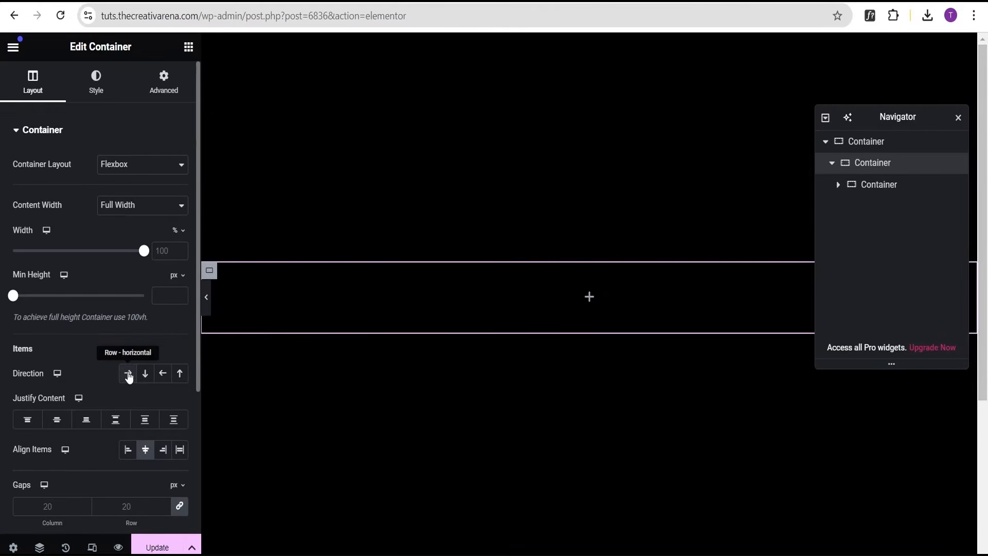
pyautogui.click(127, 374)
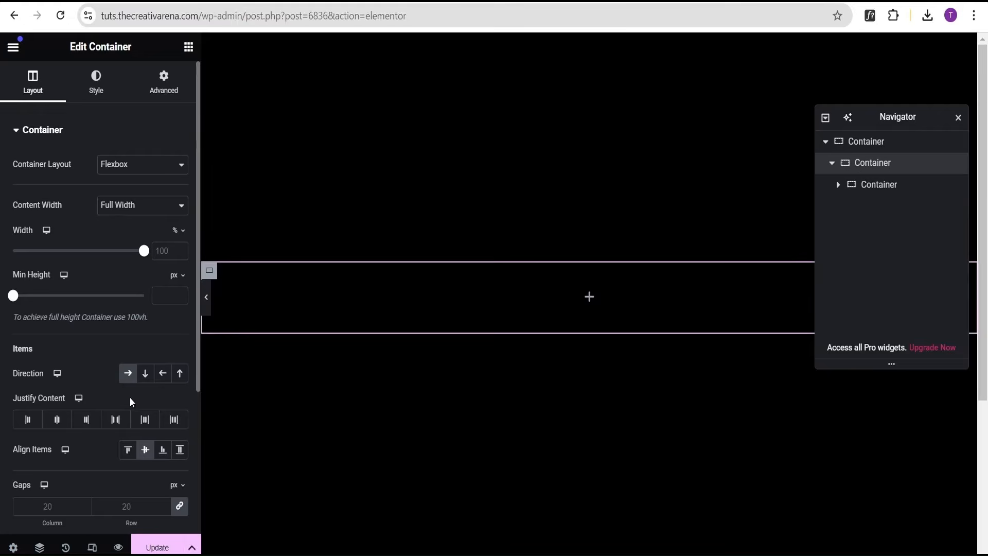
pyautogui.click(57, 420)
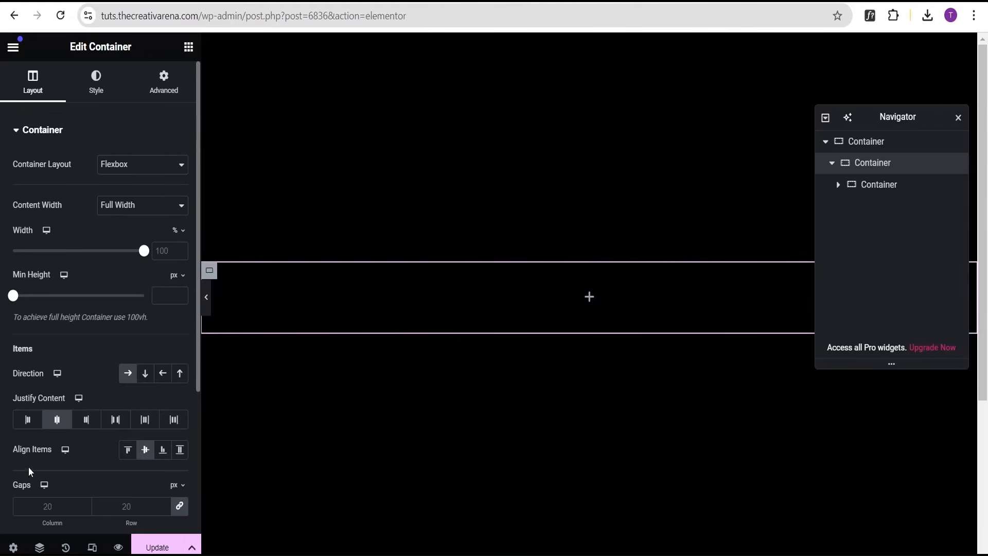
# Set the innermost container's width to 20%.
pyautogui.click(878, 188)
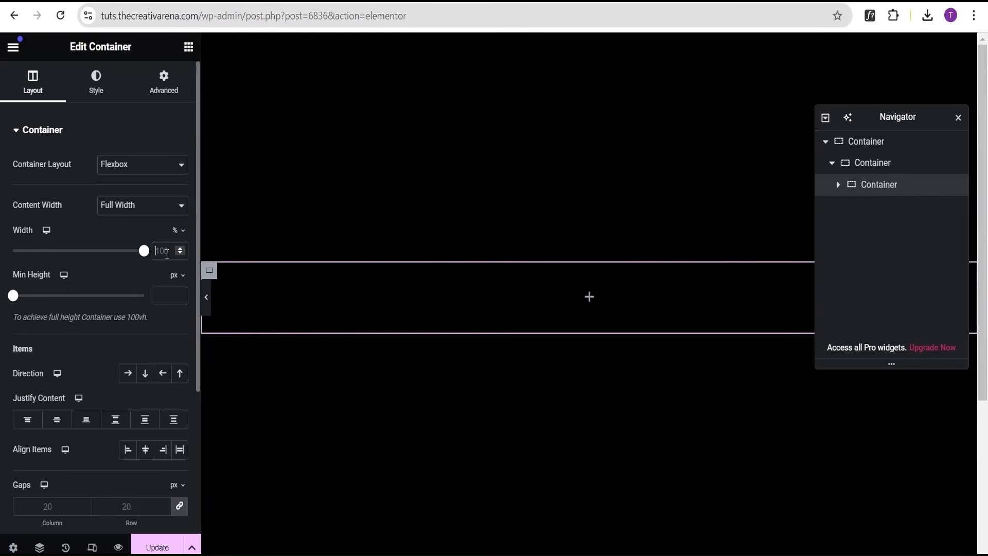
pyautogui.write('20')
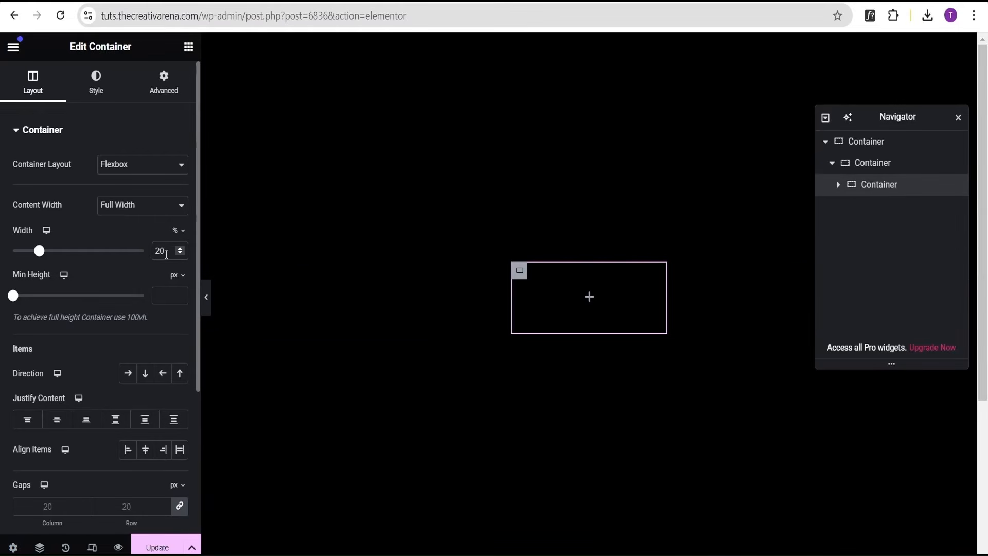
# Set the innermost container's classic background image to the close-up silver can image from the media library.
pyautogui.click(98, 90)
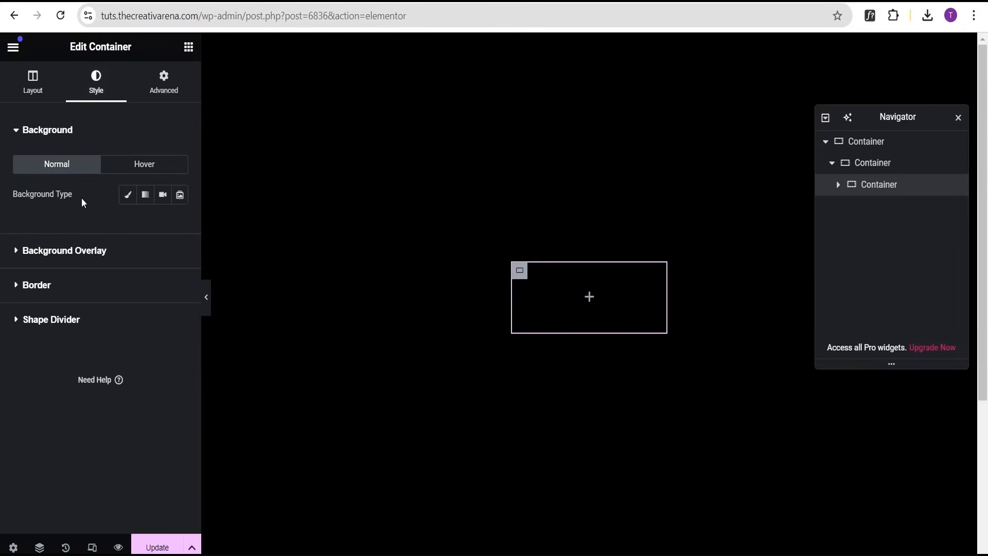
pyautogui.click(127, 200)
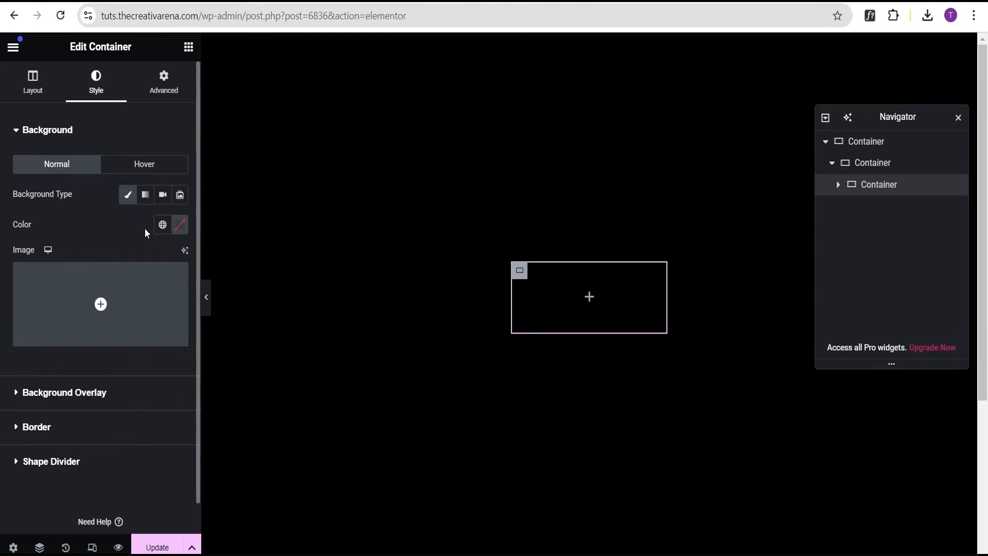
pyautogui.click(90, 302)
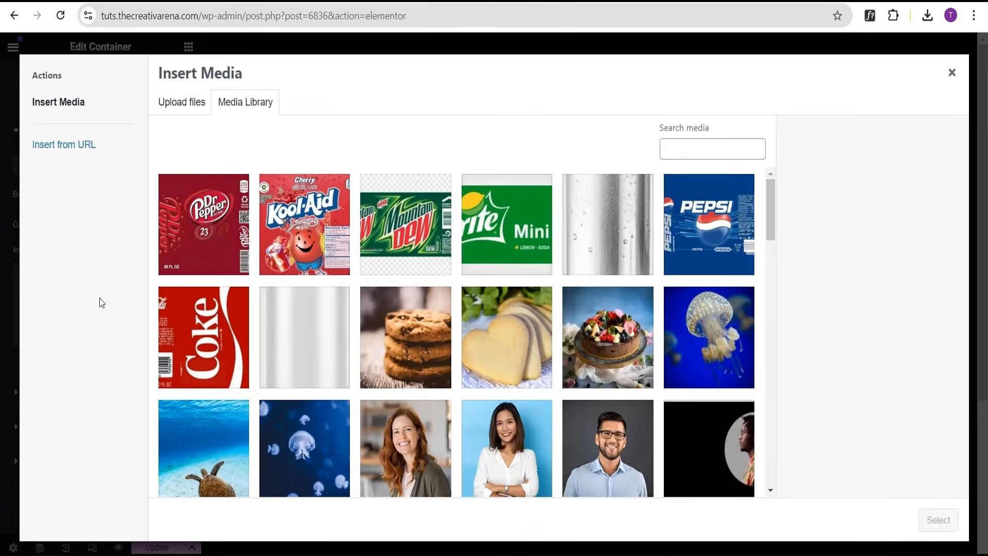
pyautogui.click(613, 229)
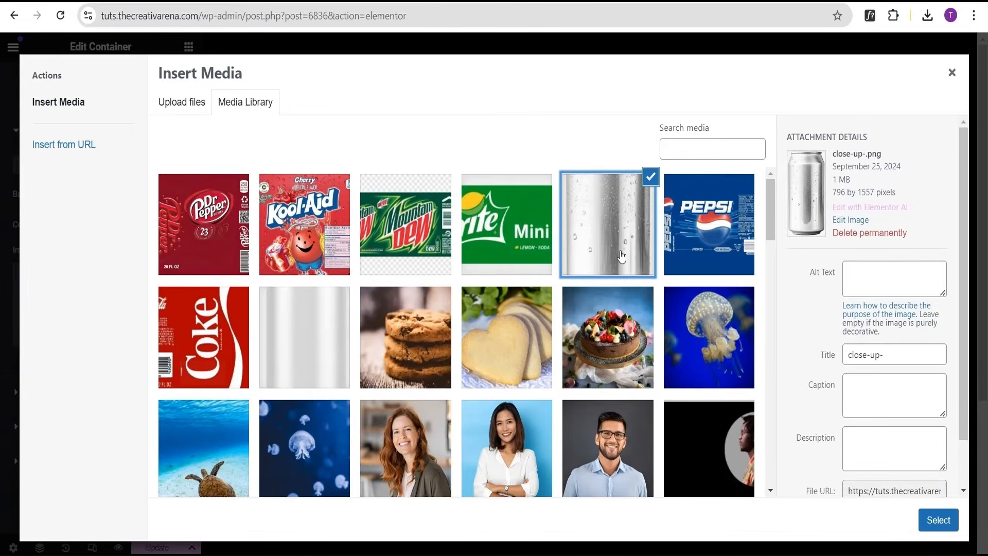
pyautogui.click(938, 519)
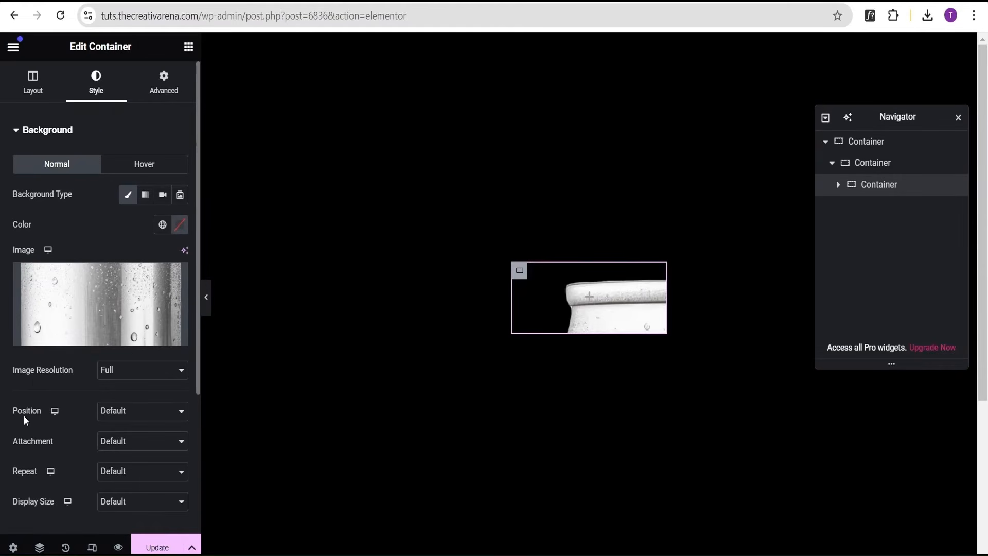
# Position the background image Center Center with No-repeat and a Contain display size.
pyautogui.click(122, 411)
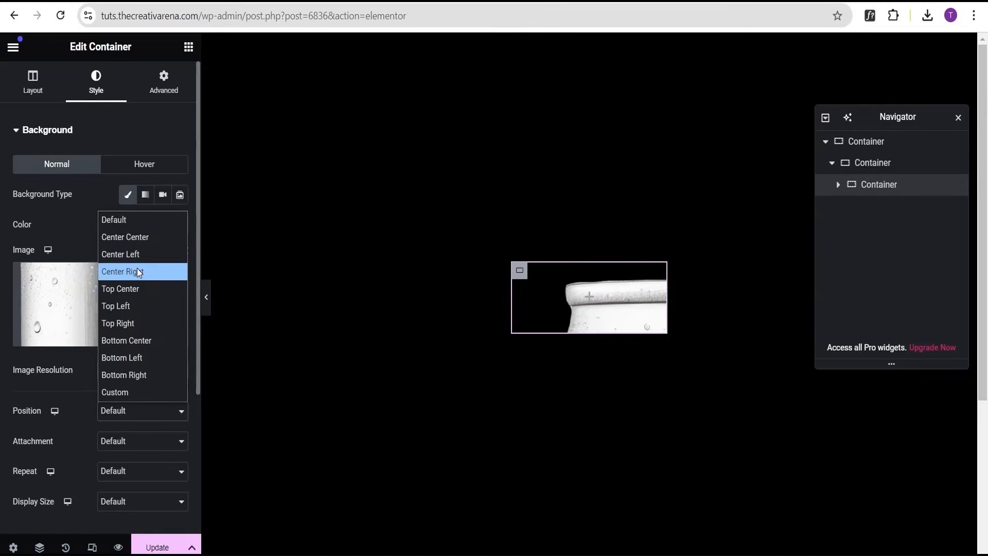
pyautogui.click(135, 238)
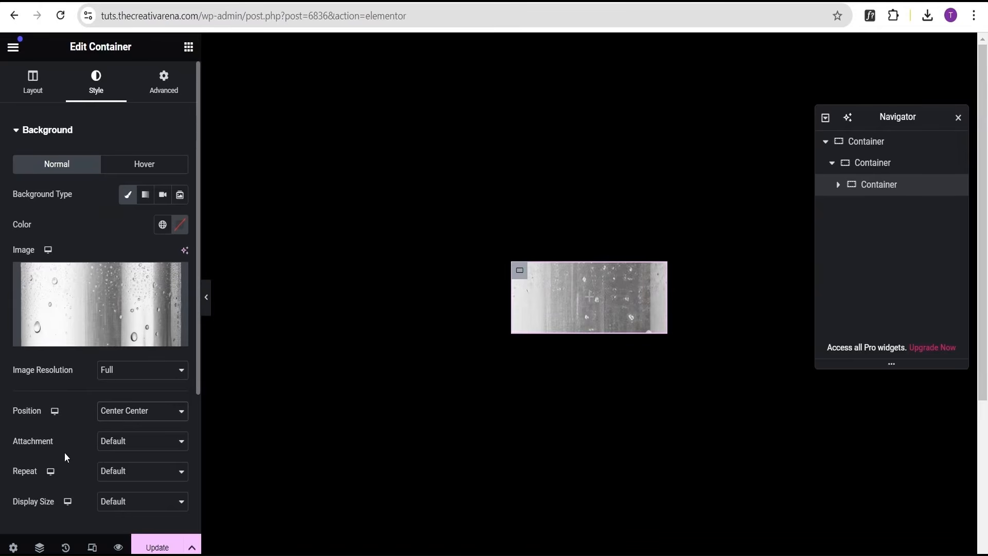
pyautogui.click(116, 477)
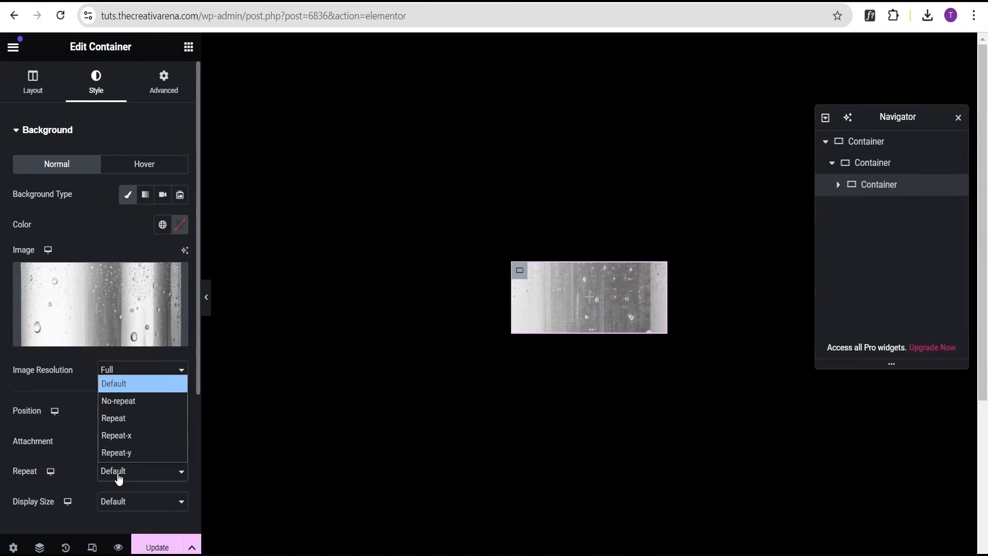
pyautogui.click(118, 400)
pyautogui.scroll(-3, 55, 458)
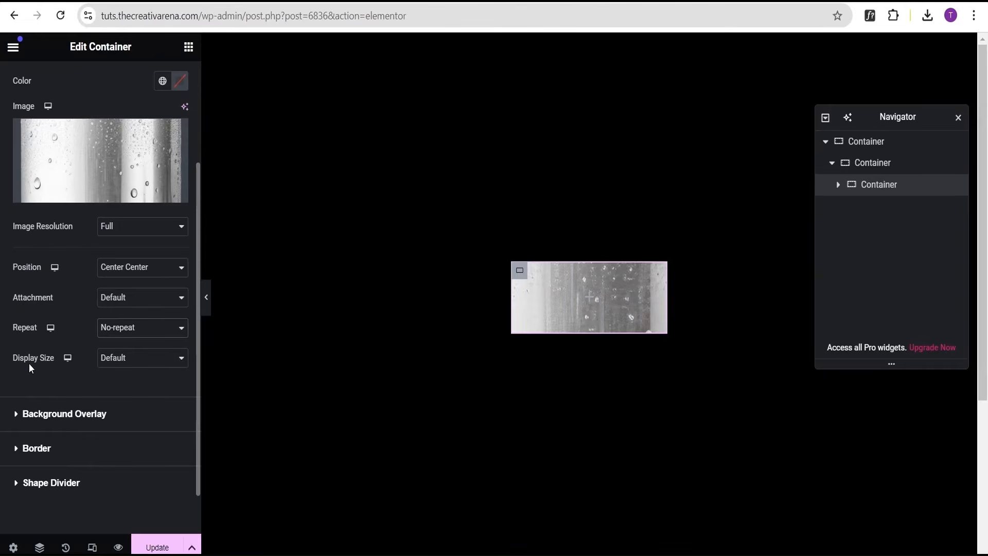
pyautogui.click(118, 363)
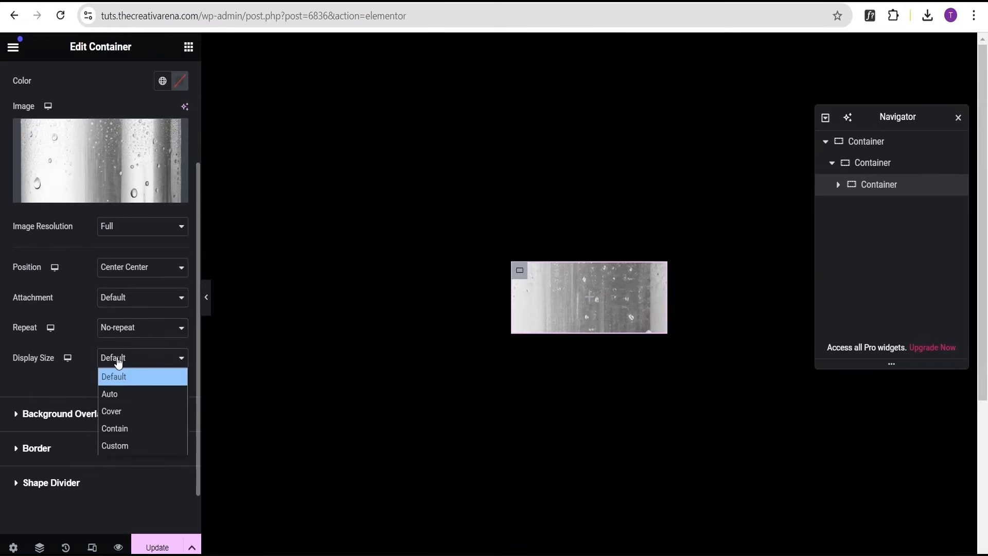
pyautogui.click(128, 428)
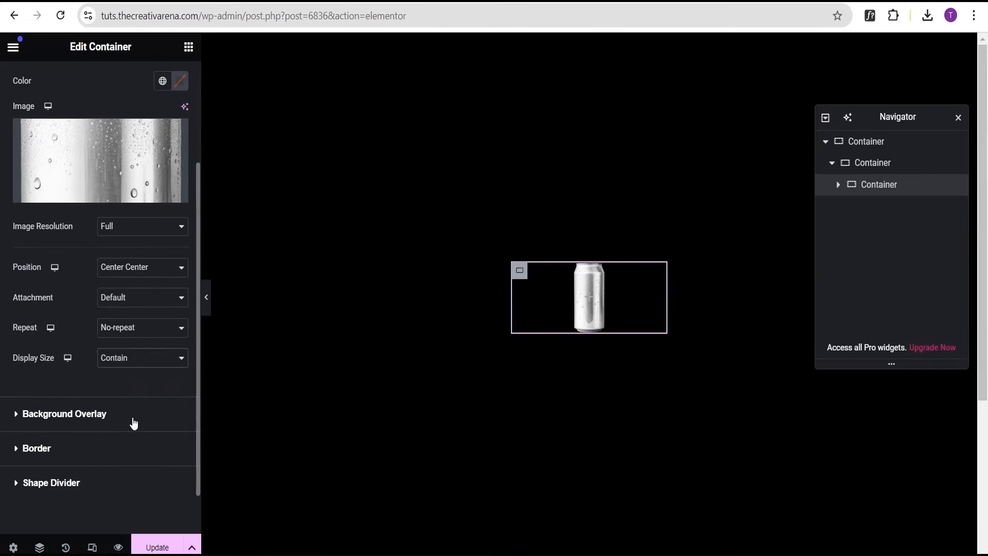
# Set the innermost container's minimum height to 60 vh.
pyautogui.scroll(3, 60, 390)
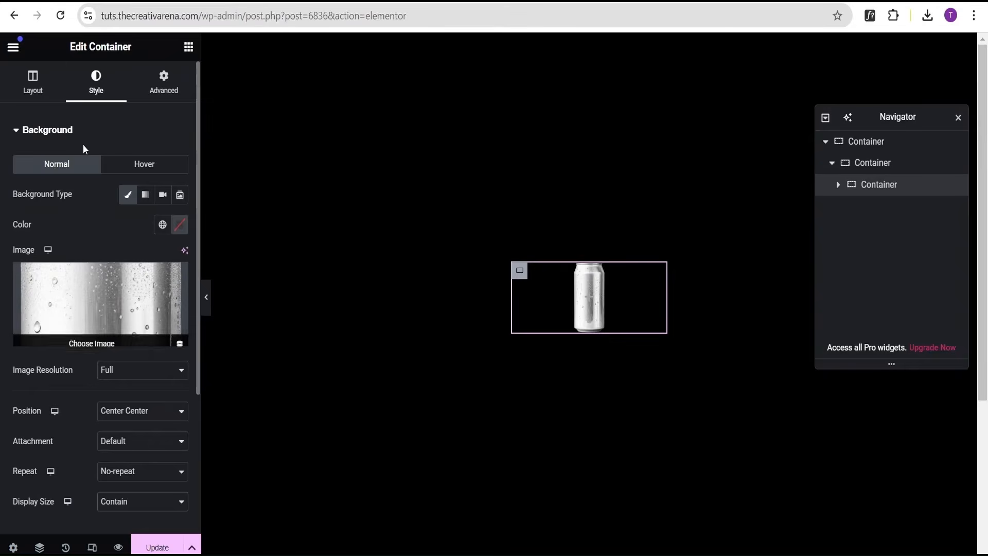
pyautogui.click(22, 93)
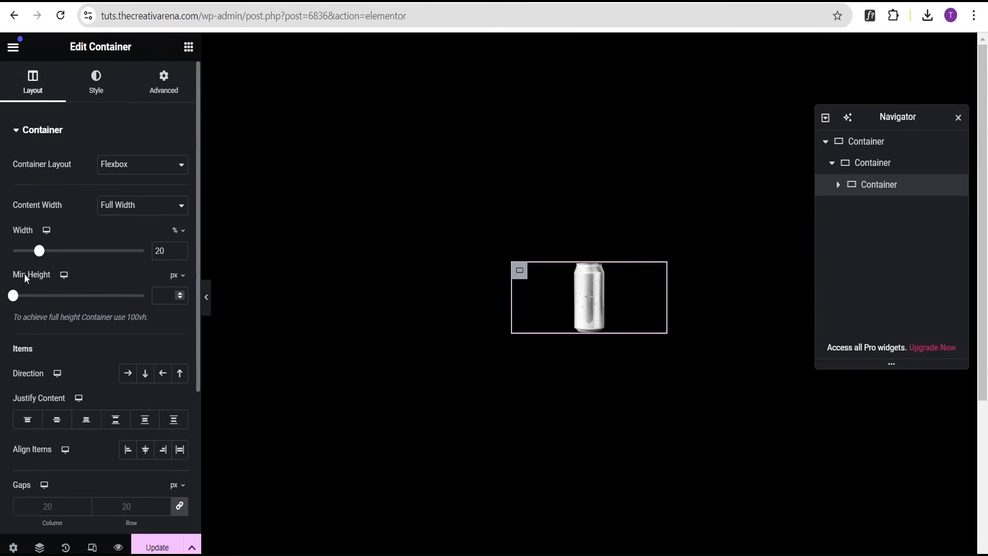
pyautogui.click(180, 277)
pyautogui.click(174, 338)
pyautogui.click(167, 297)
pyautogui.write('60')
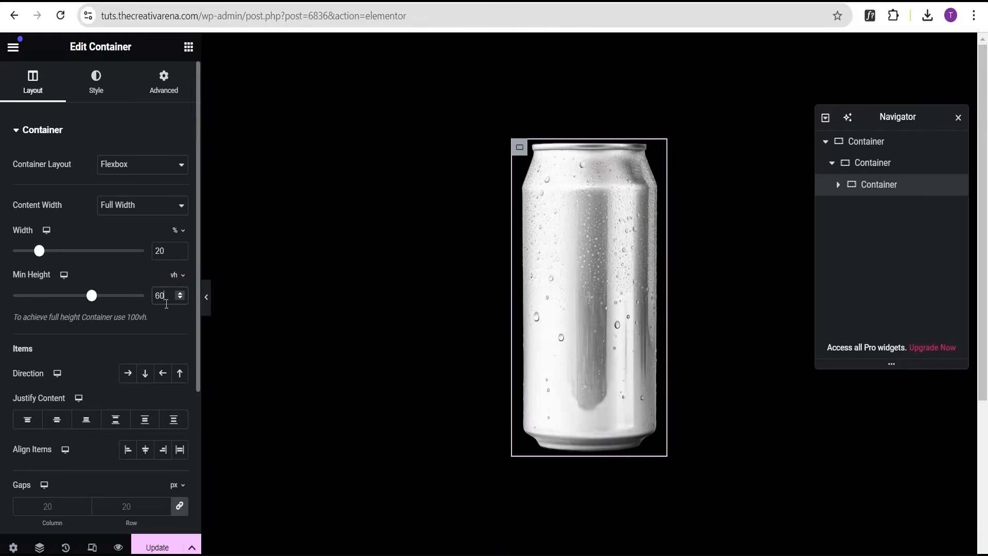
pyautogui.click(207, 297)
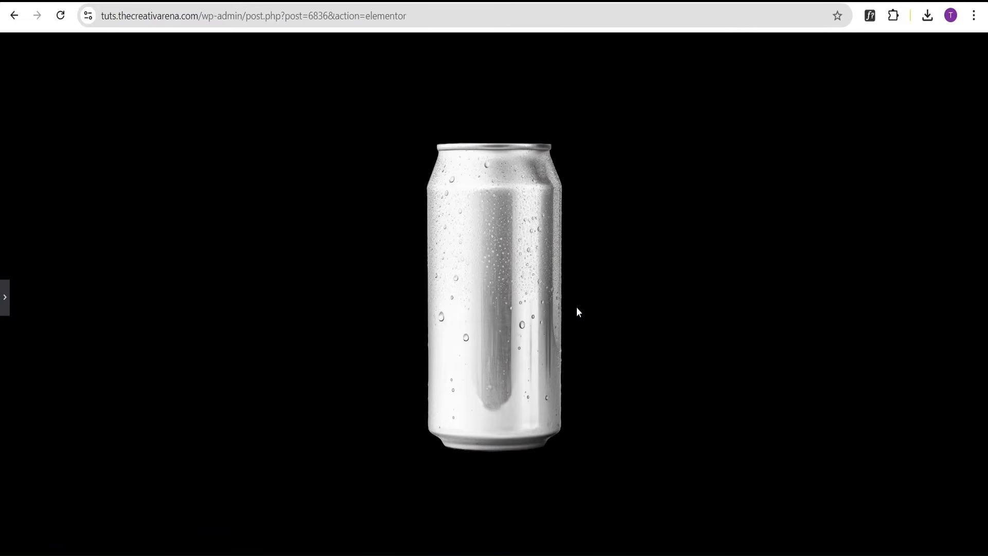
pyautogui.click(8, 303)
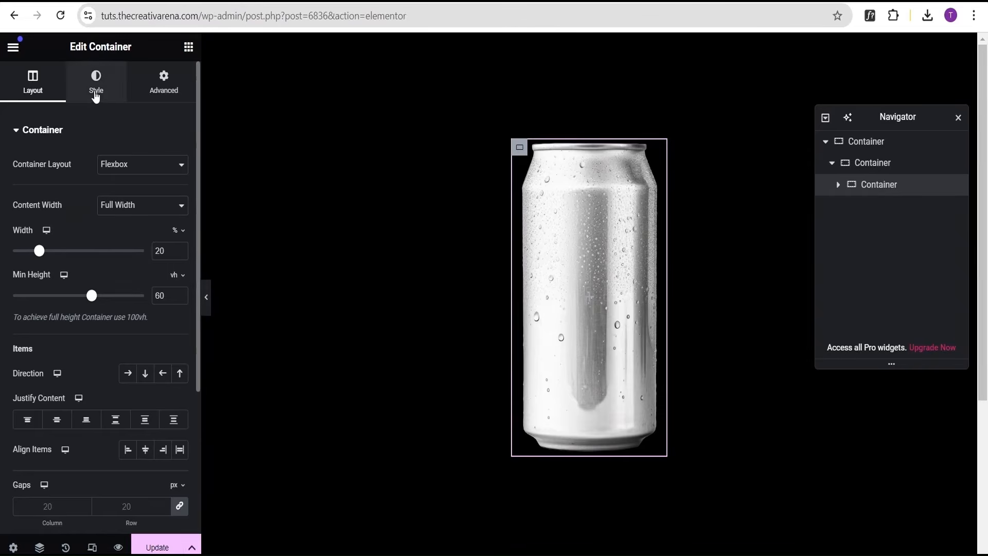
# Add the Coke wrapper image (bg1) as the container's classic background overlay image.
pyautogui.click(95, 96)
pyautogui.click(60, 132)
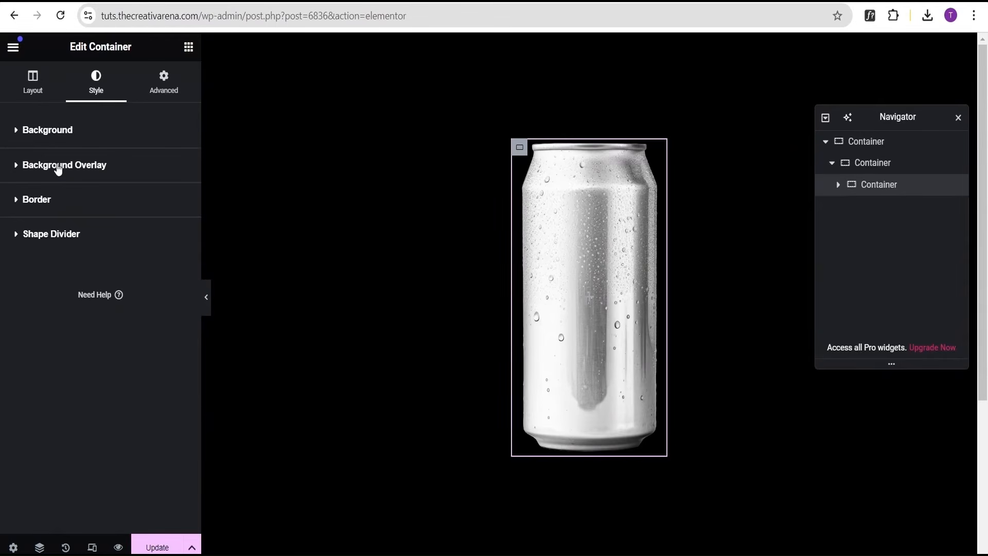
pyautogui.click(58, 166)
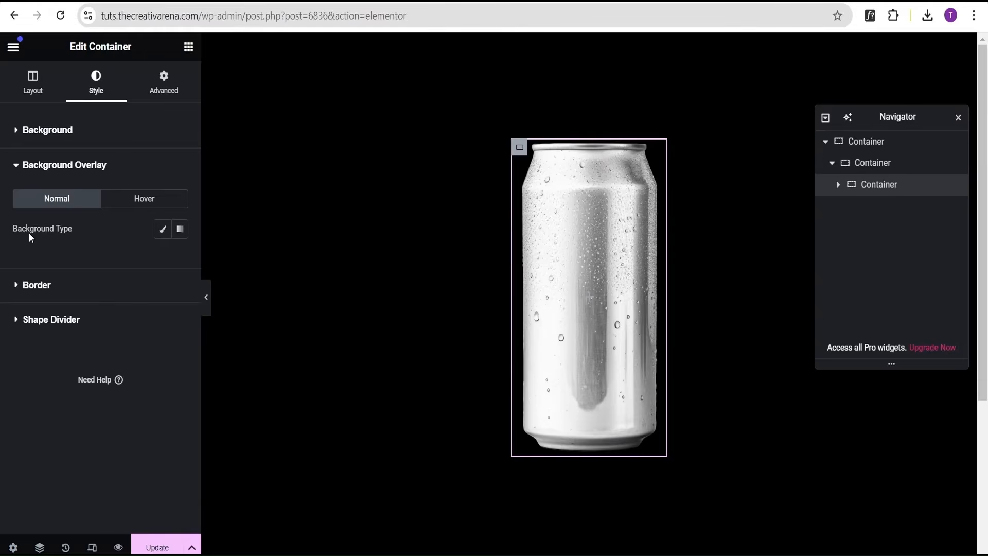
pyautogui.click(161, 231)
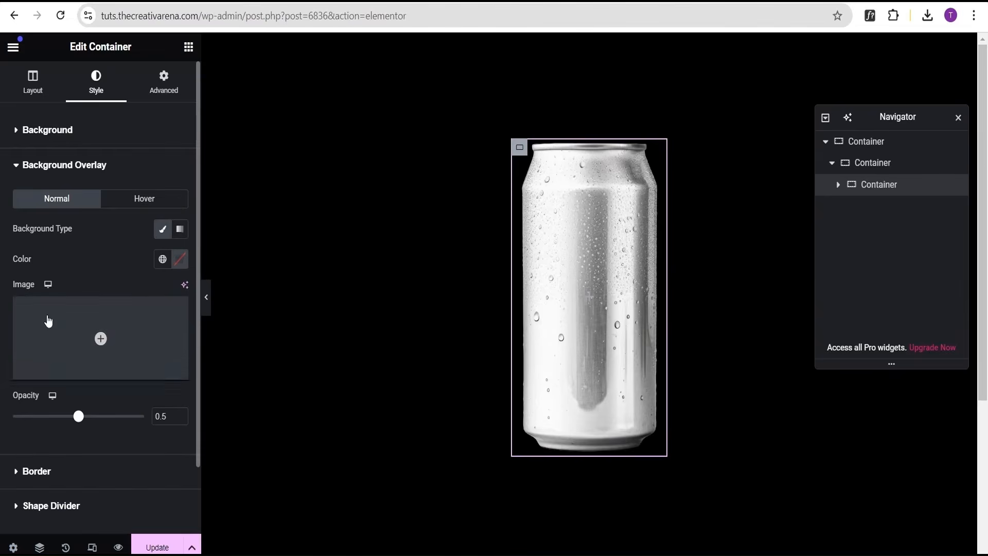
pyautogui.click(105, 337)
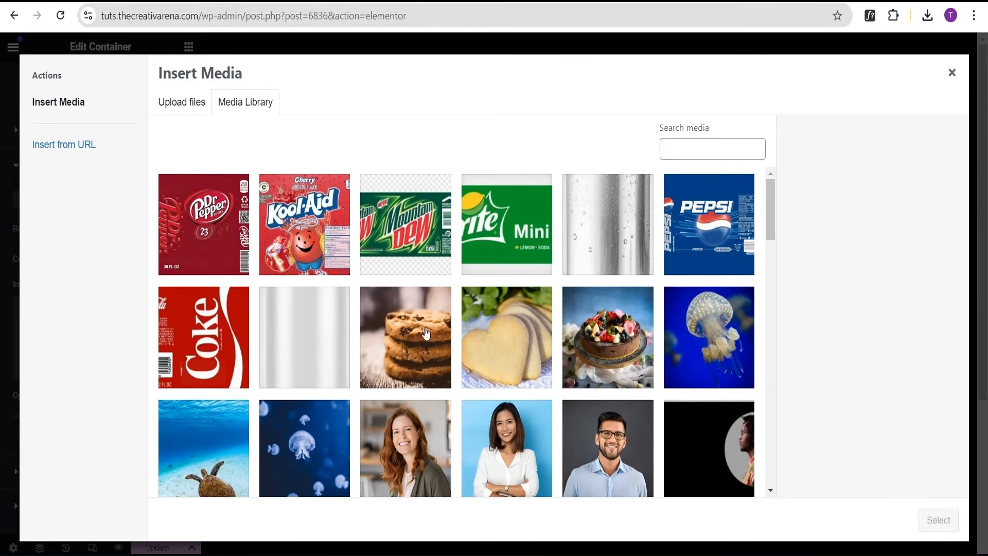
pyautogui.click(220, 340)
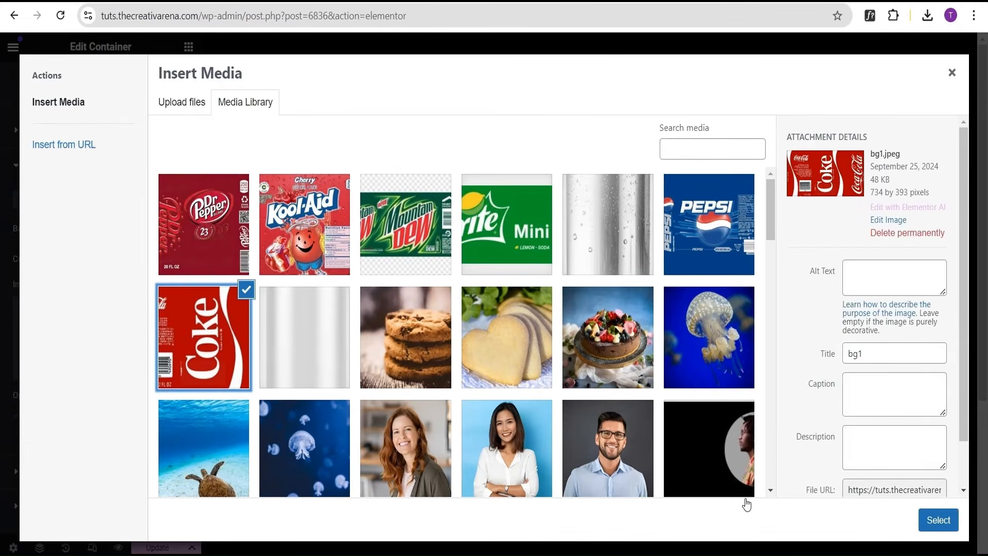
pyautogui.click(947, 522)
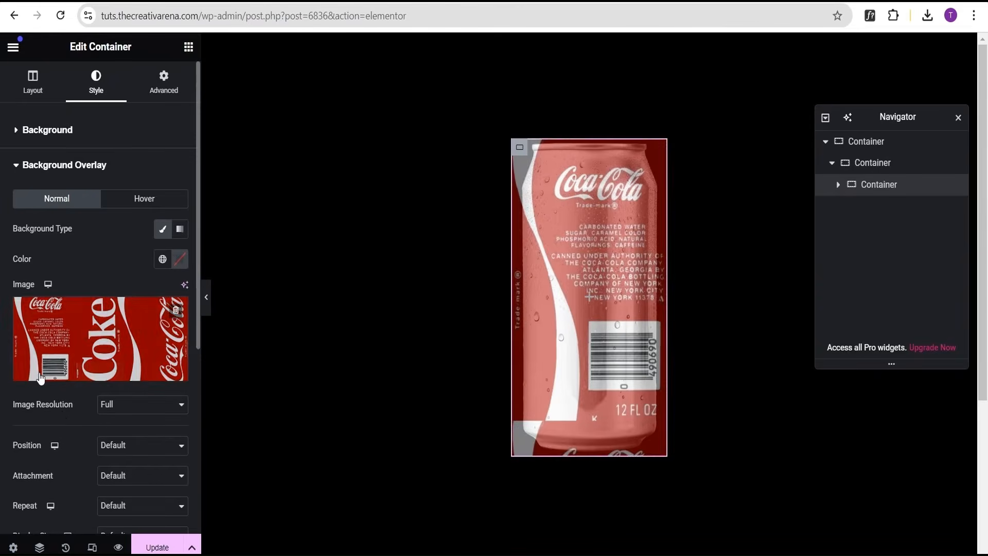
# Set the overlay image to Center Left position, No-repeat and Cover display size.
pyautogui.scroll(-2, 60, 416)
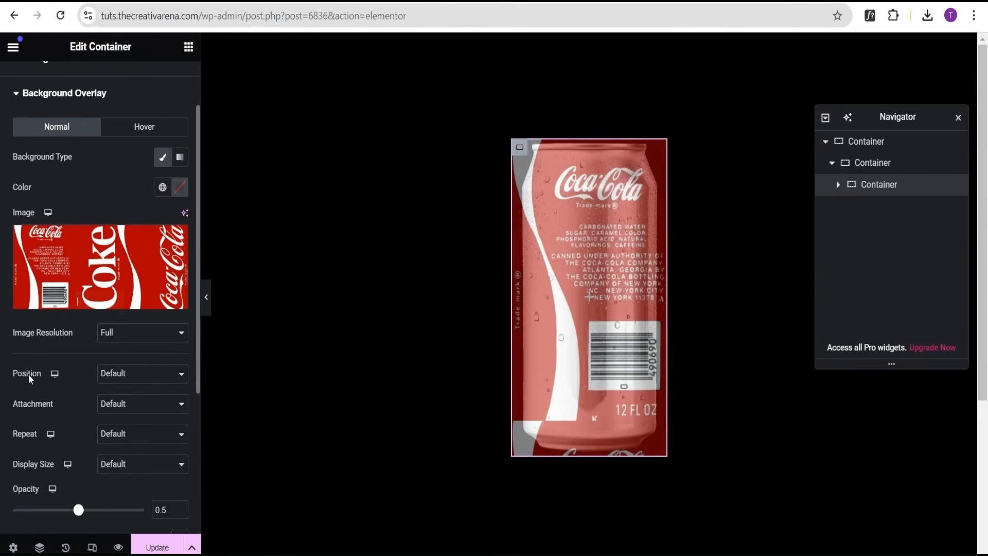
pyautogui.click(123, 375)
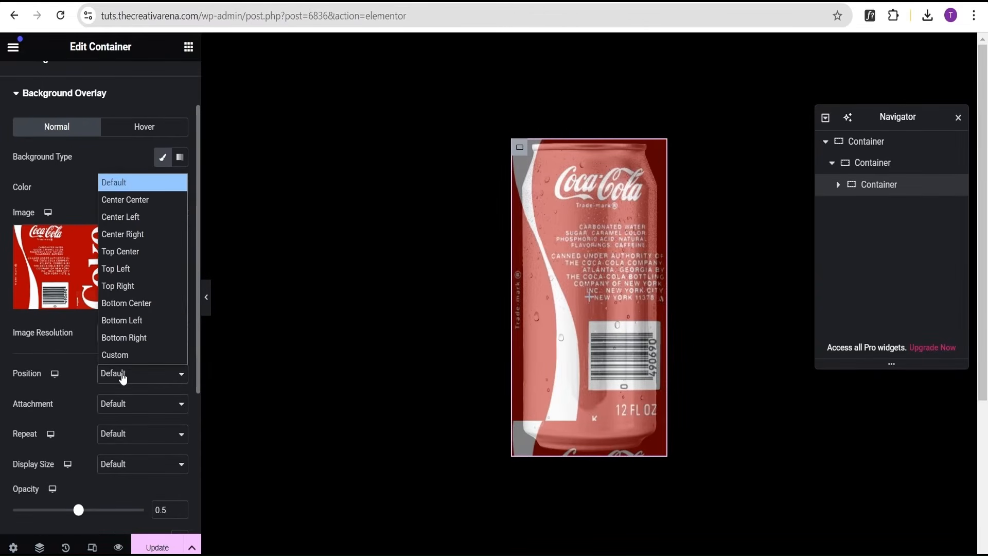
pyautogui.click(142, 218)
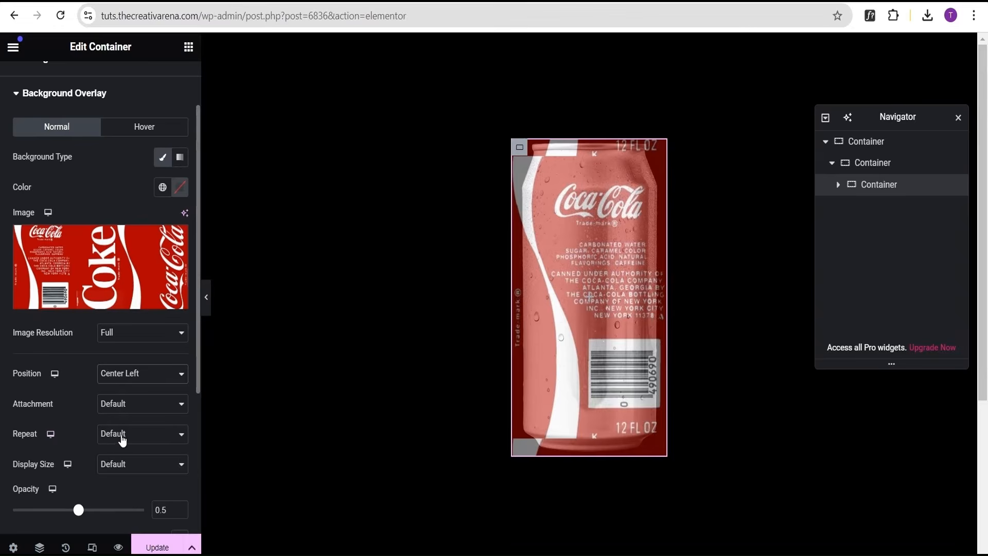
pyautogui.click(122, 438)
pyautogui.click(128, 475)
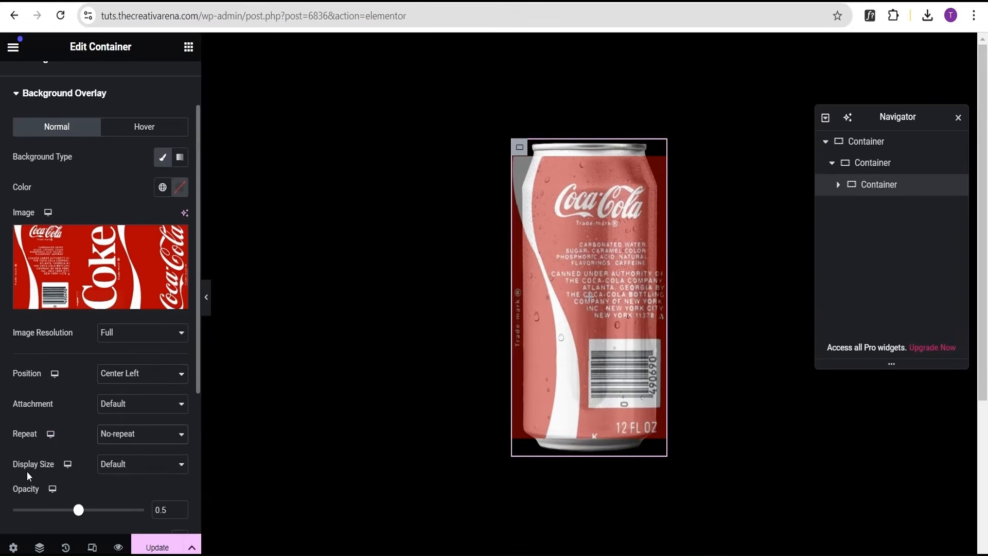
pyautogui.click(126, 468)
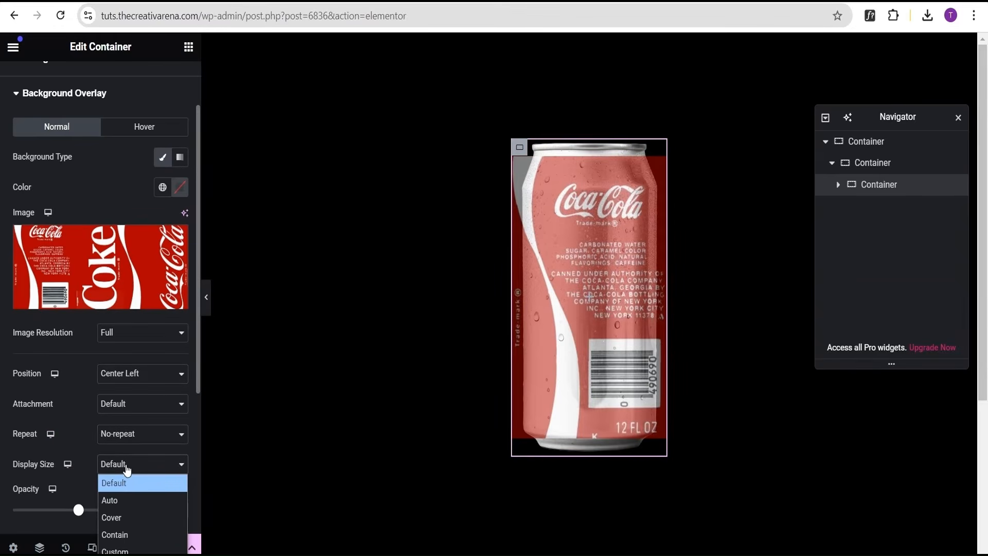
pyautogui.click(121, 517)
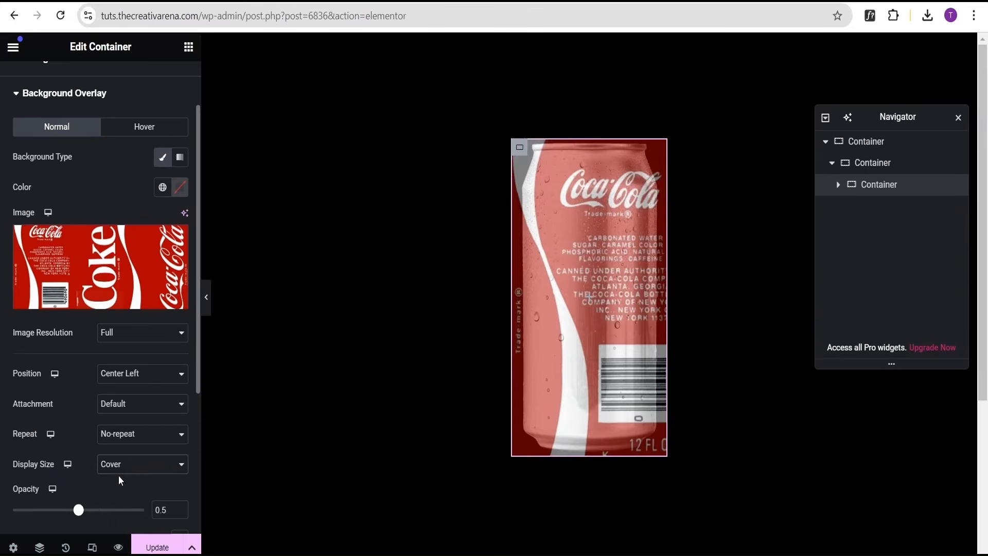
# Set the overlay's opacity to 1 and its blend mode to Multiply.
pyautogui.scroll(-2, 111, 439)
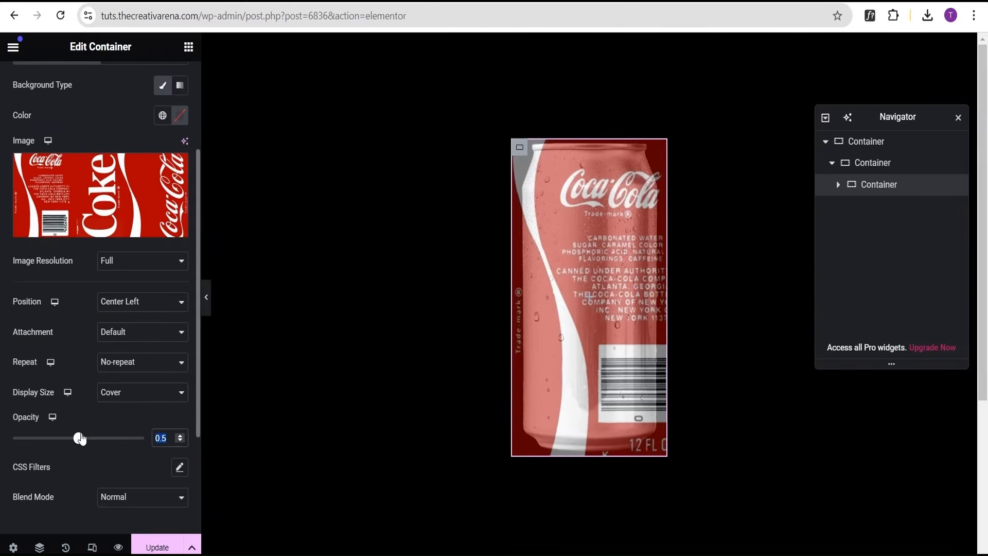
pyautogui.moveTo(78, 437); pyautogui.dragTo(172, 442)
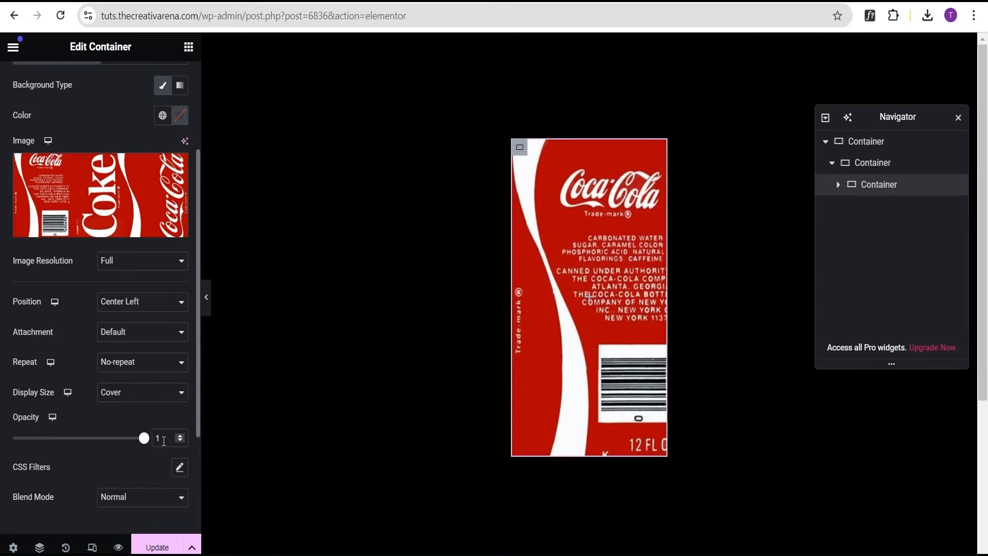
pyautogui.click(207, 301)
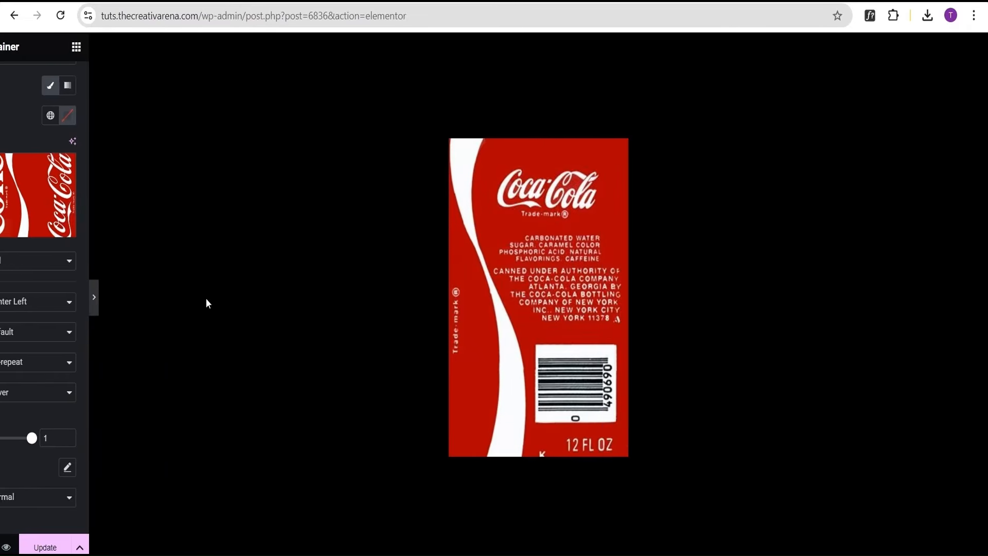
pyautogui.click(5, 306)
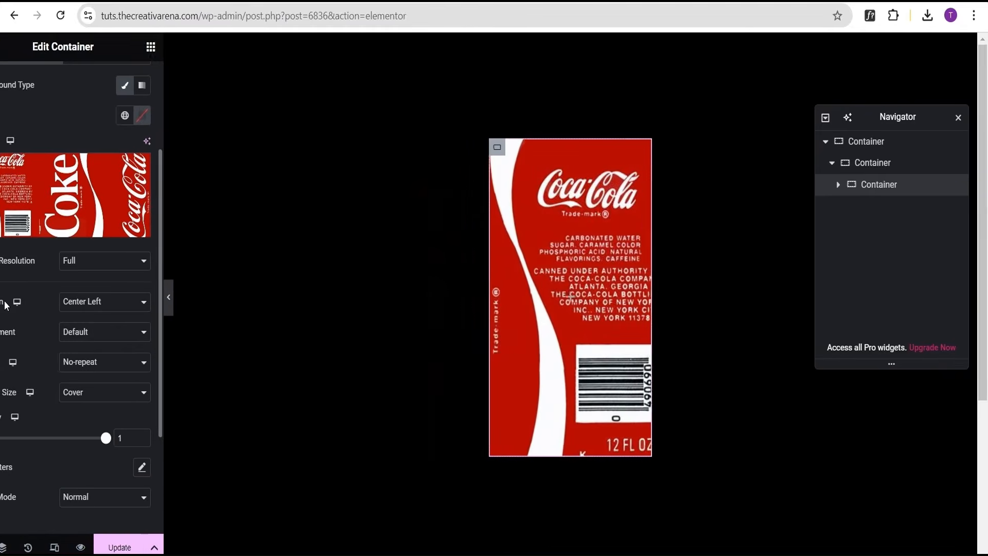
pyautogui.scroll(-3, 85, 405)
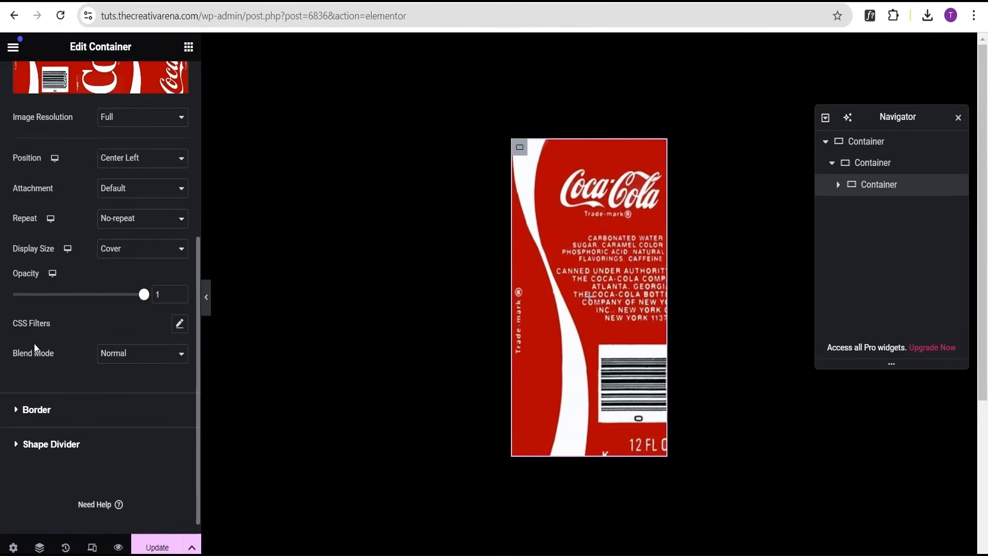
pyautogui.click(123, 356)
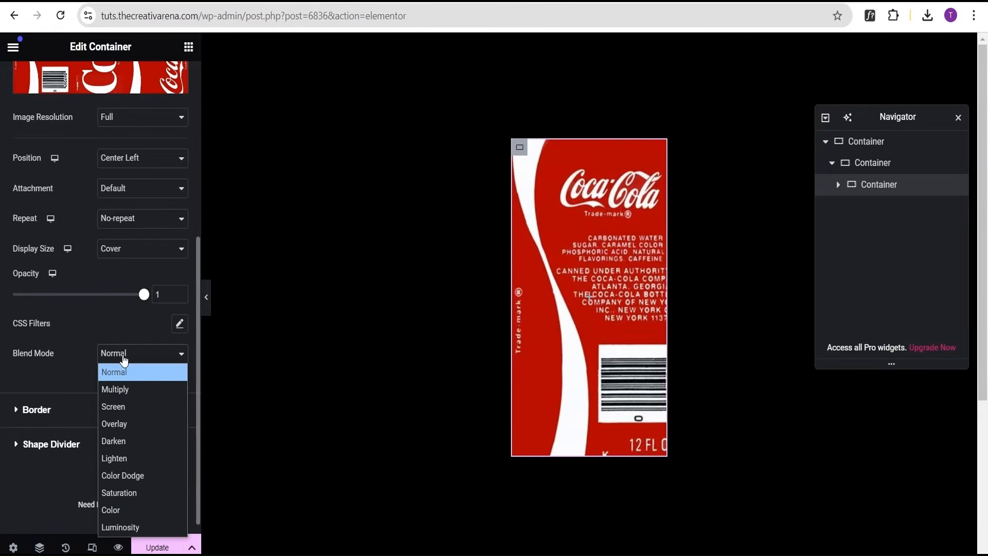
pyautogui.click(122, 388)
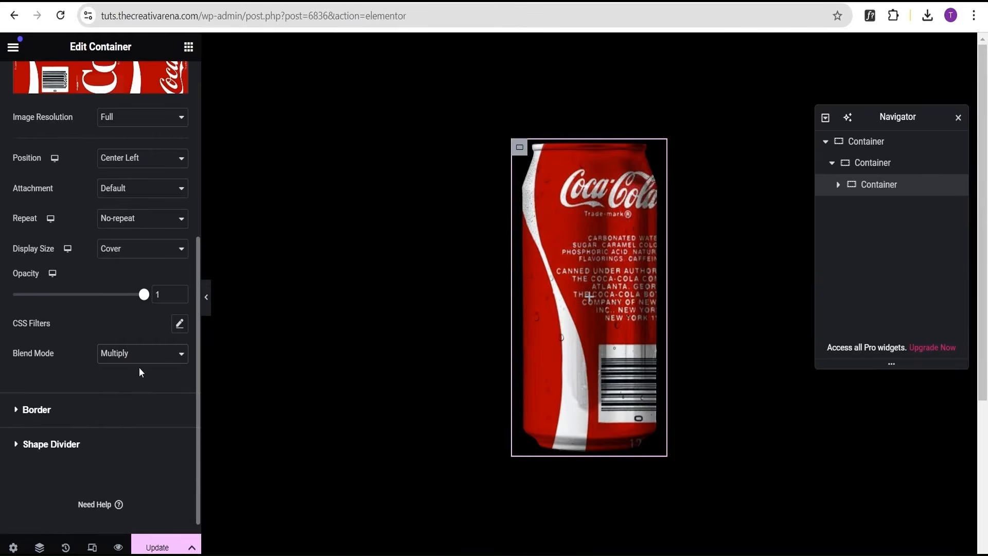
# Preview the can without the editor panel, then set the normal overlay image position to Center Right.
pyautogui.click(207, 298)
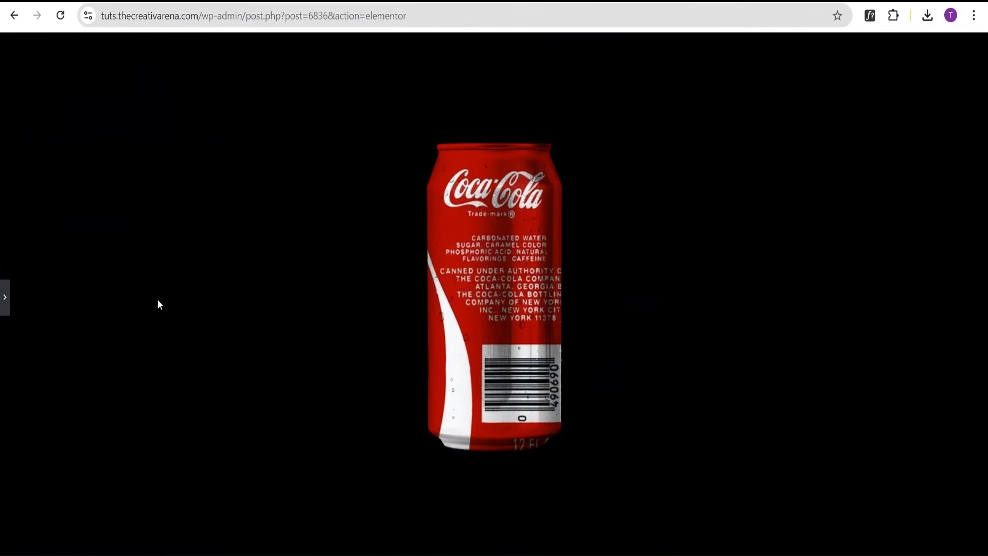
pyautogui.click(3, 298)
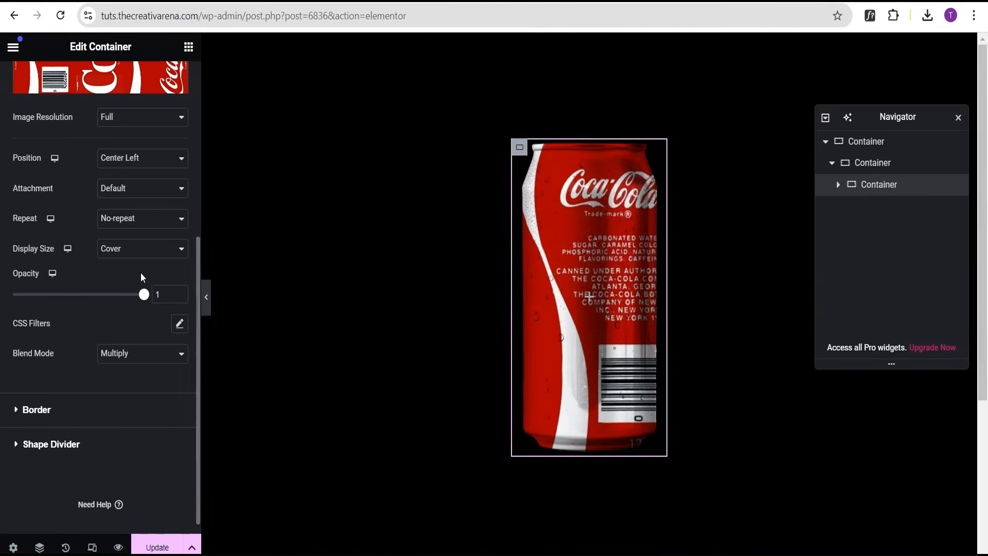
pyautogui.scroll(4, 153, 251)
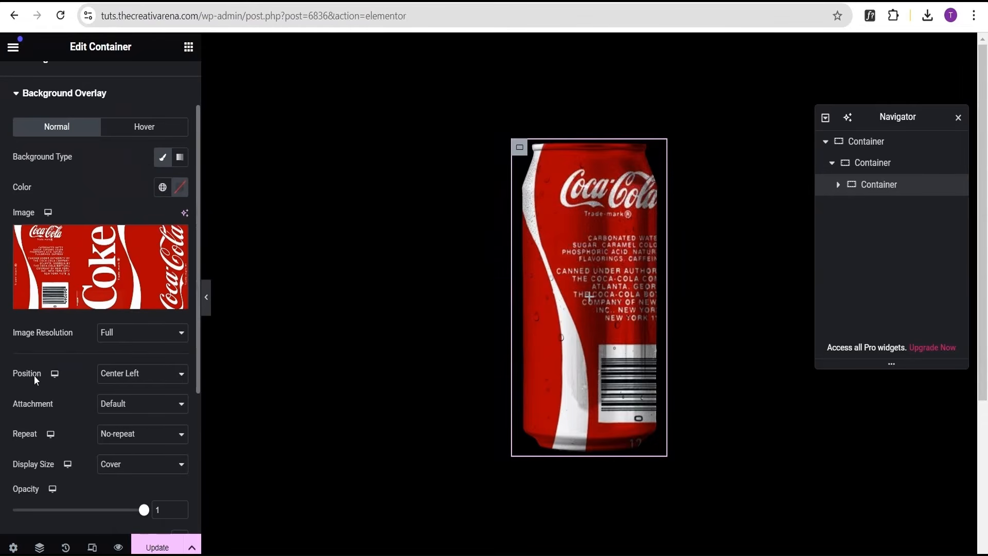
pyautogui.click(126, 380)
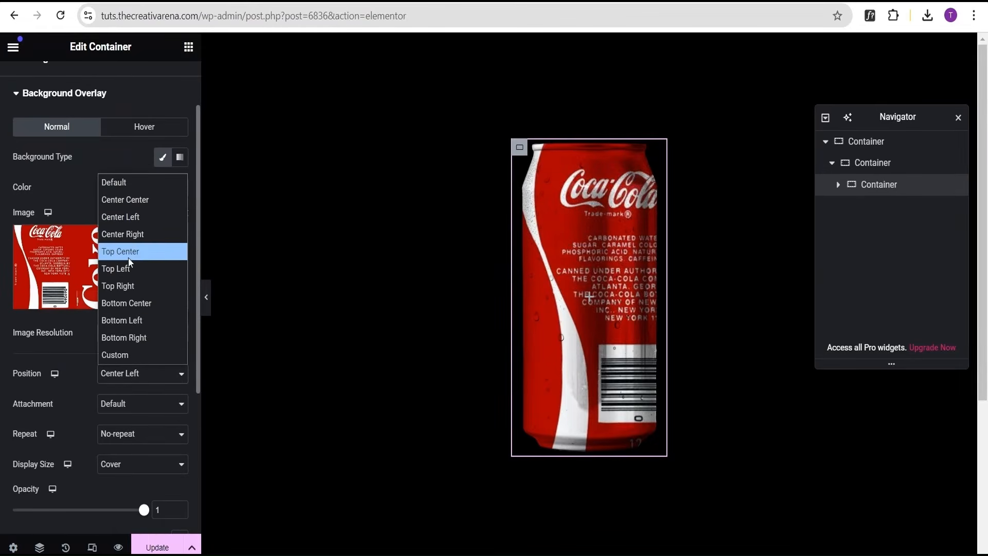
pyautogui.click(132, 234)
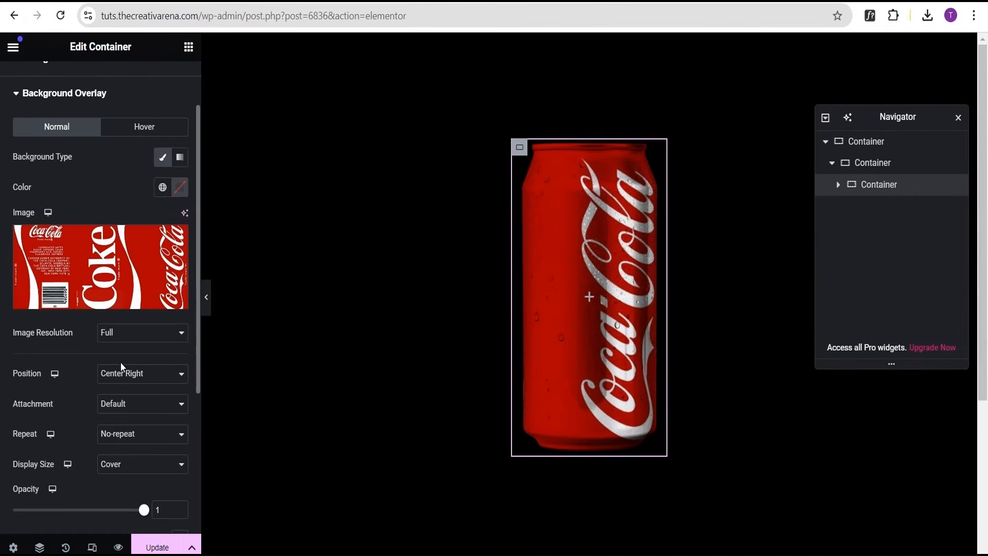
# Switch the background overlay to its Hover state and add the bg1 Coke wrapper as a classic overlay image.
pyautogui.scroll(2, 123, 334)
pyautogui.click(134, 202)
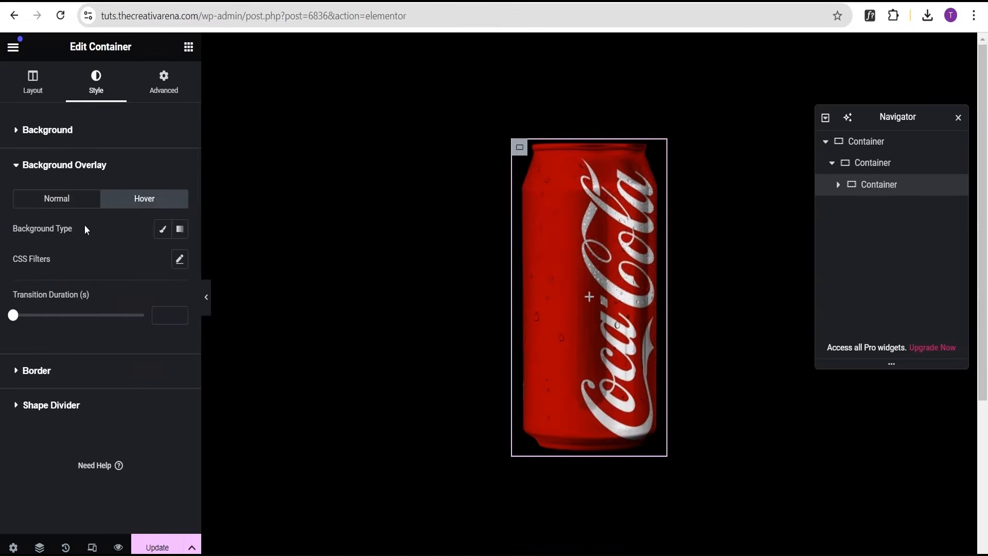
pyautogui.click(158, 232)
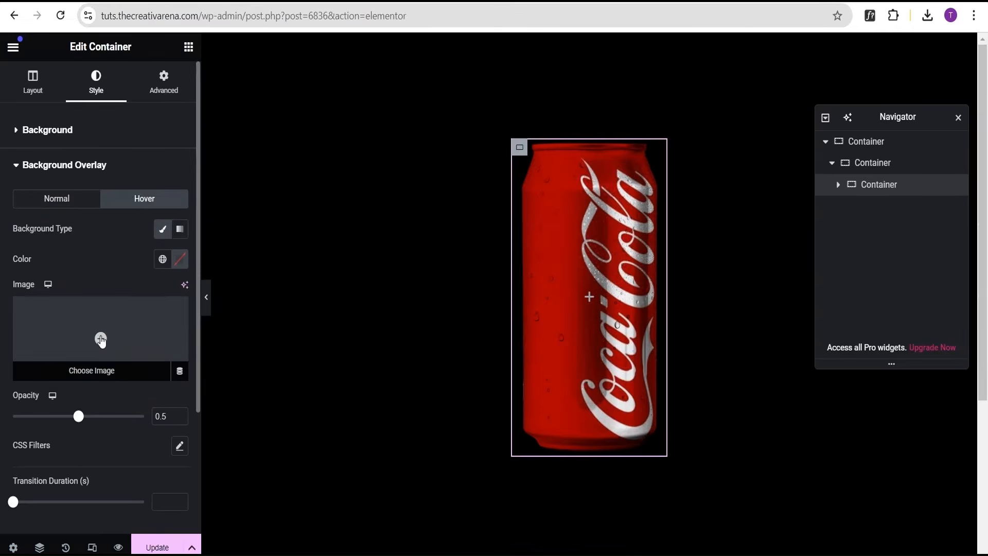
pyautogui.click(101, 339)
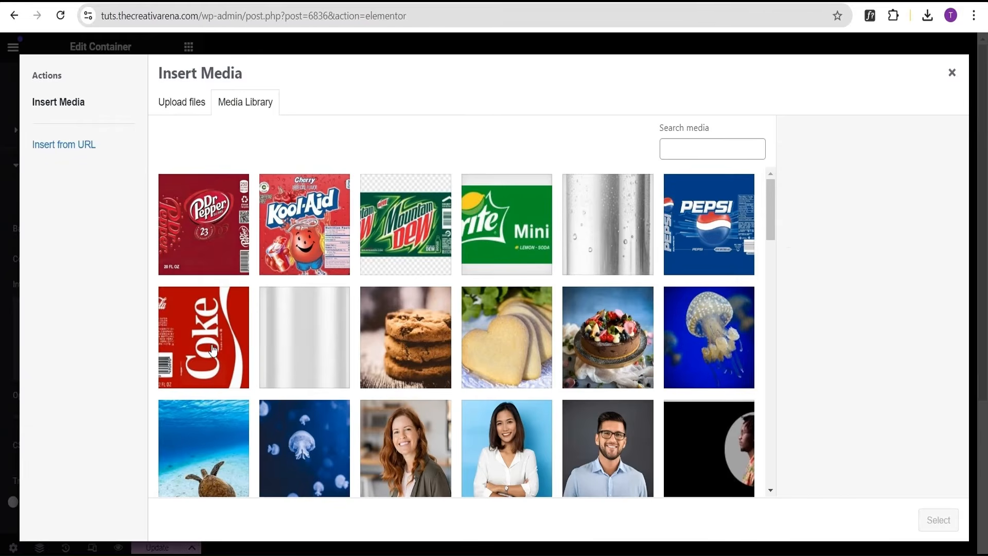
pyautogui.click(244, 349)
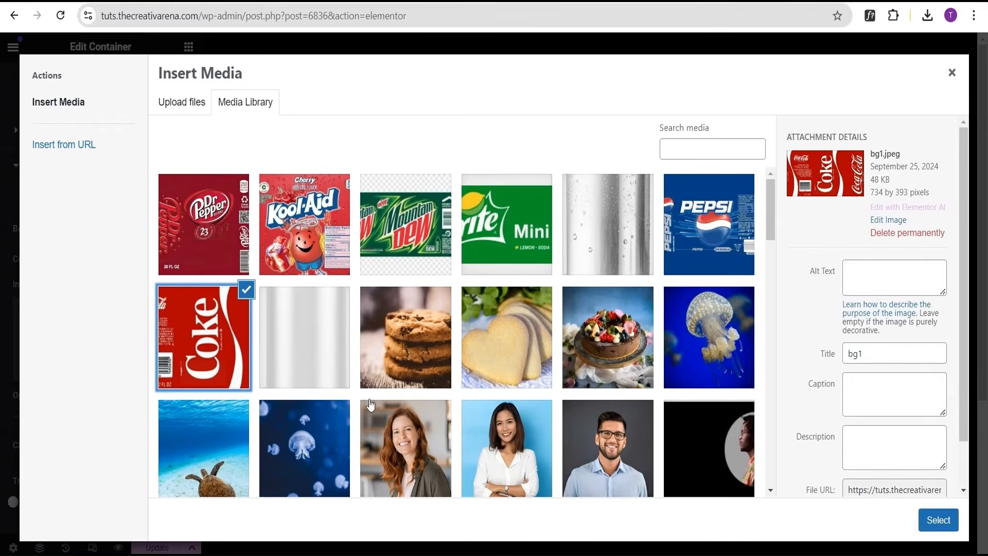
pyautogui.click(934, 524)
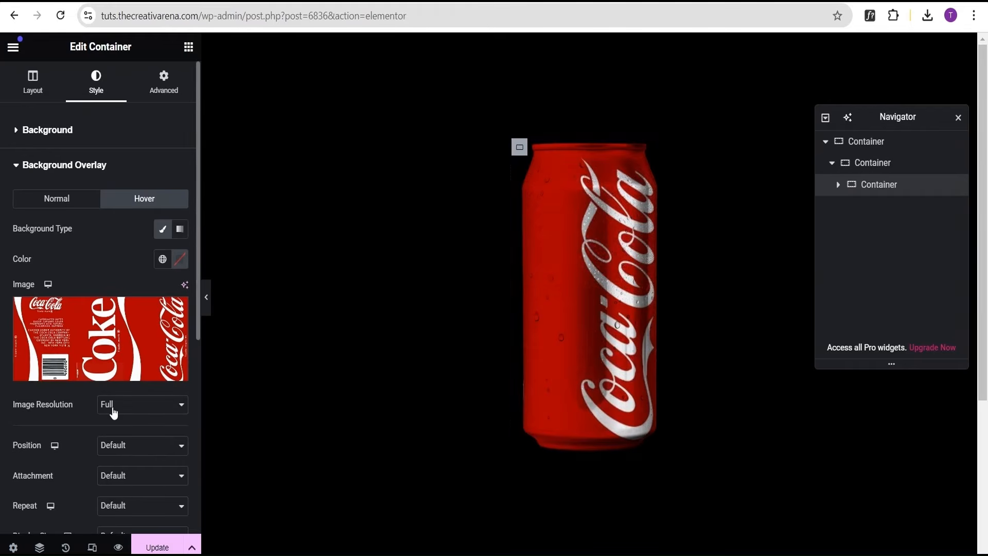
# Set the hover overlay image to Center Left position, No-repeat and Cover display size.
pyautogui.scroll(-2, 117, 405)
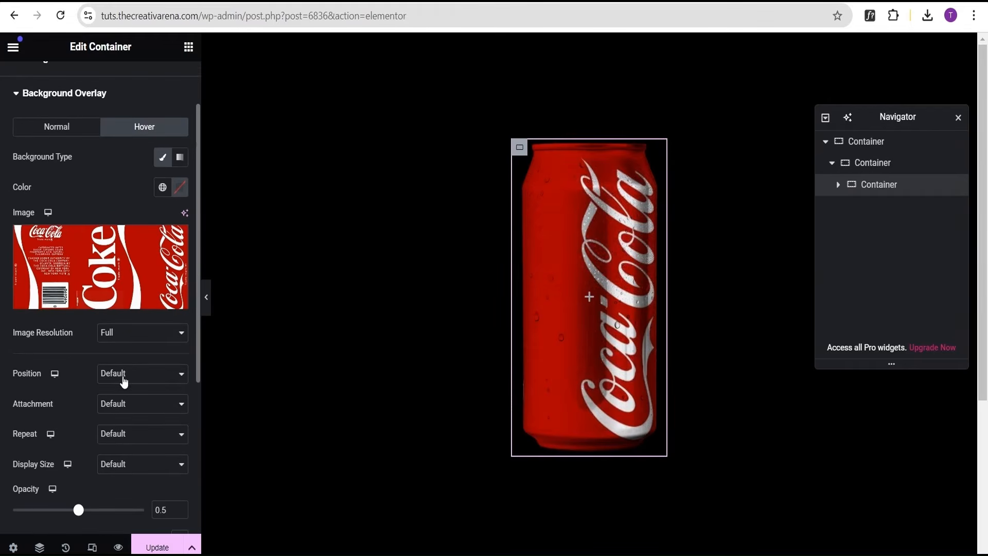
pyautogui.click(124, 381)
pyautogui.click(147, 221)
pyautogui.scroll(-2, 90, 387)
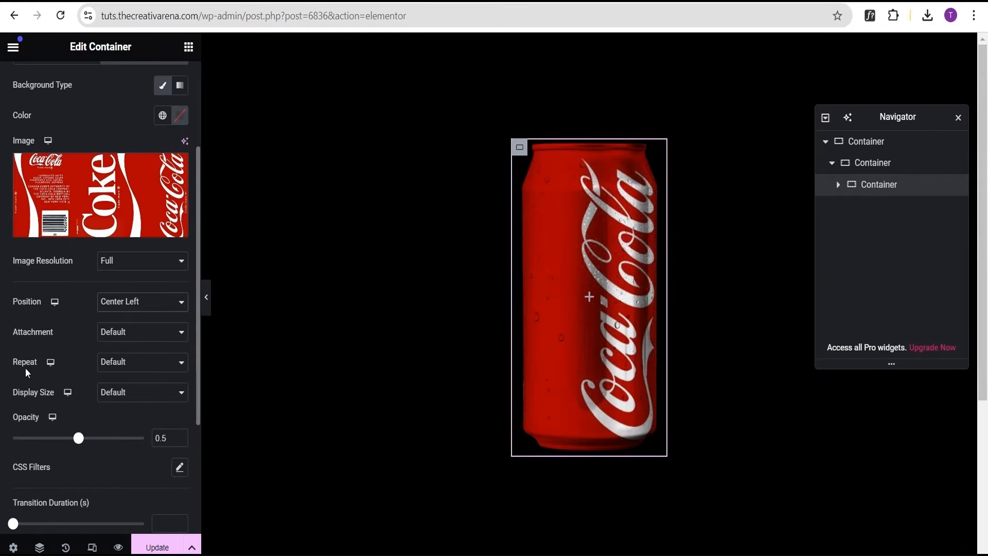
pyautogui.click(109, 366)
pyautogui.click(116, 397)
pyautogui.click(125, 396)
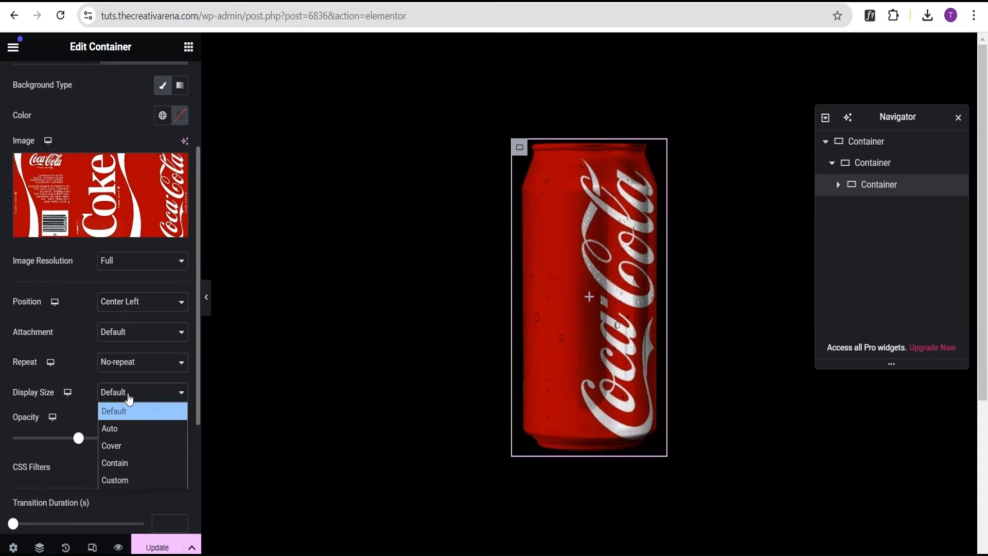
pyautogui.click(122, 447)
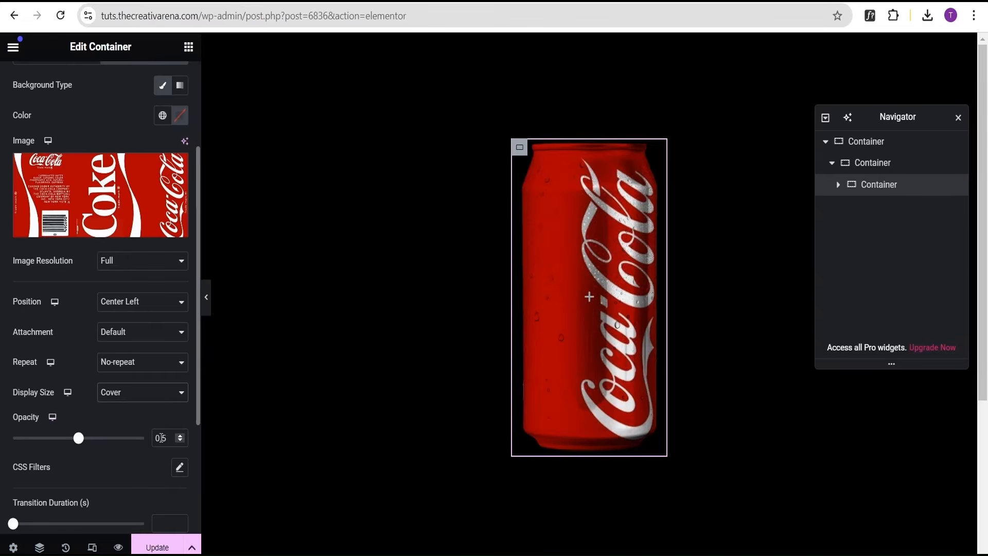
# Set the hover overlay opacity to 1 and preview the can with the editor panel hidden.
pyautogui.moveTo(80, 438); pyautogui.dragTo(143, 438)
pyautogui.scroll(-3, 92, 474)
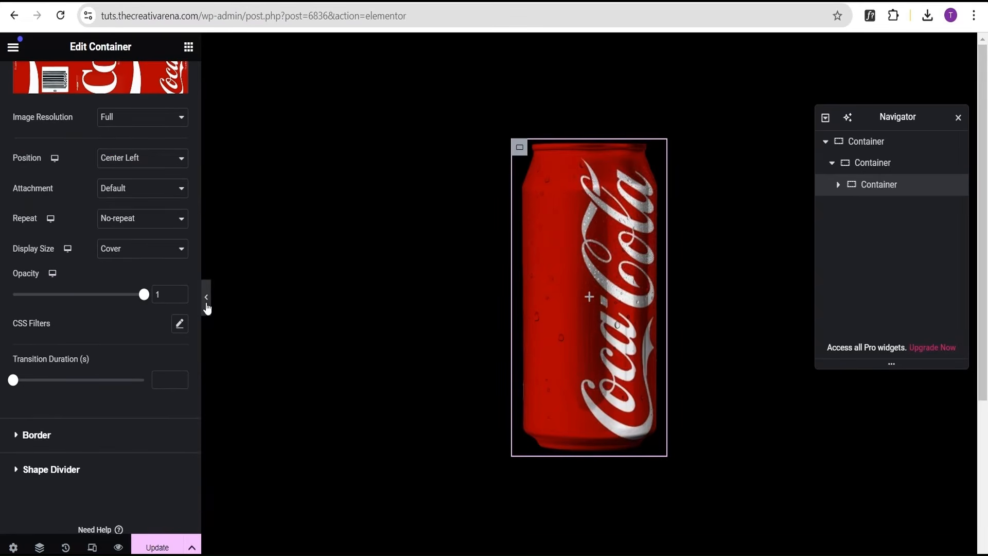
pyautogui.click(205, 303)
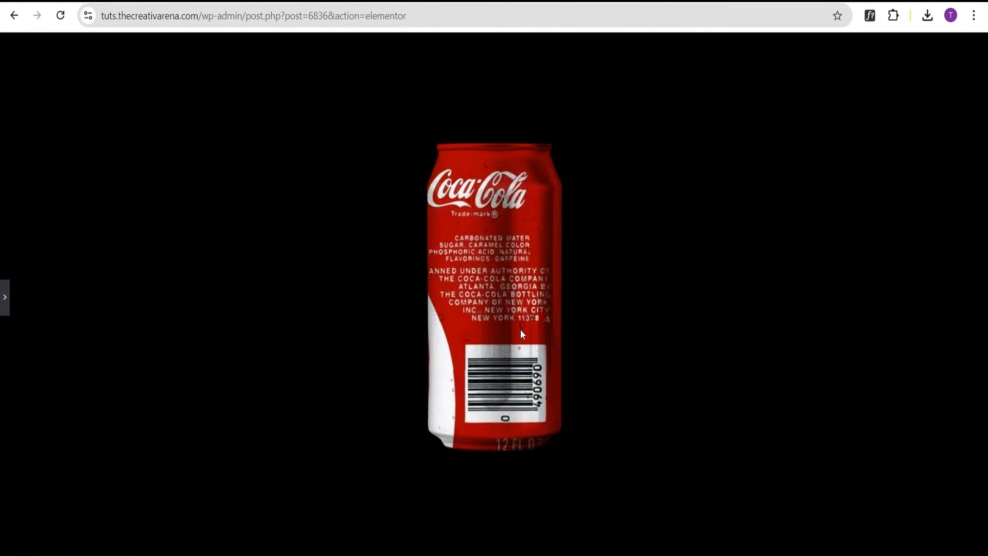
pyautogui.click(5, 296)
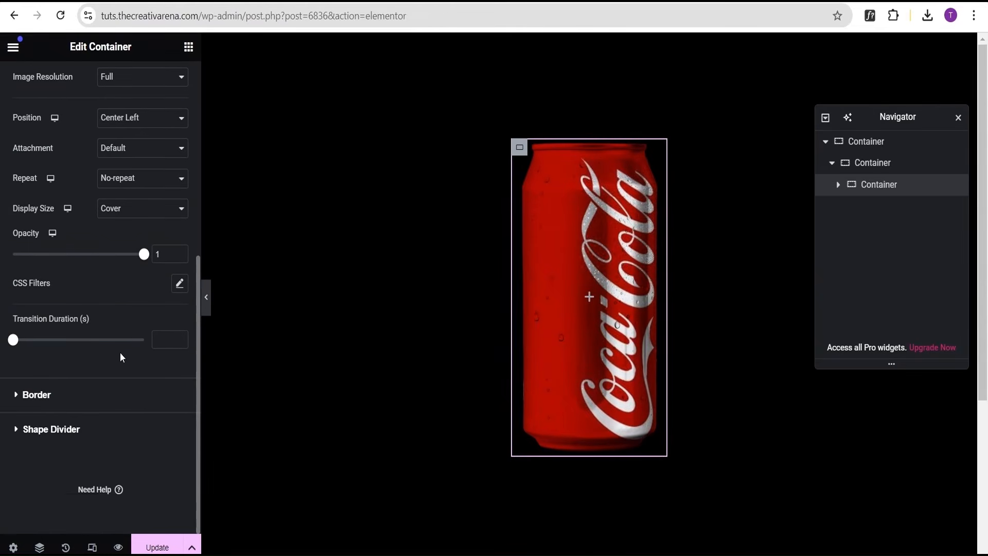
# Set the hover overlay transition duration to 1 second and preview the result full screen.
pyautogui.click(161, 345)
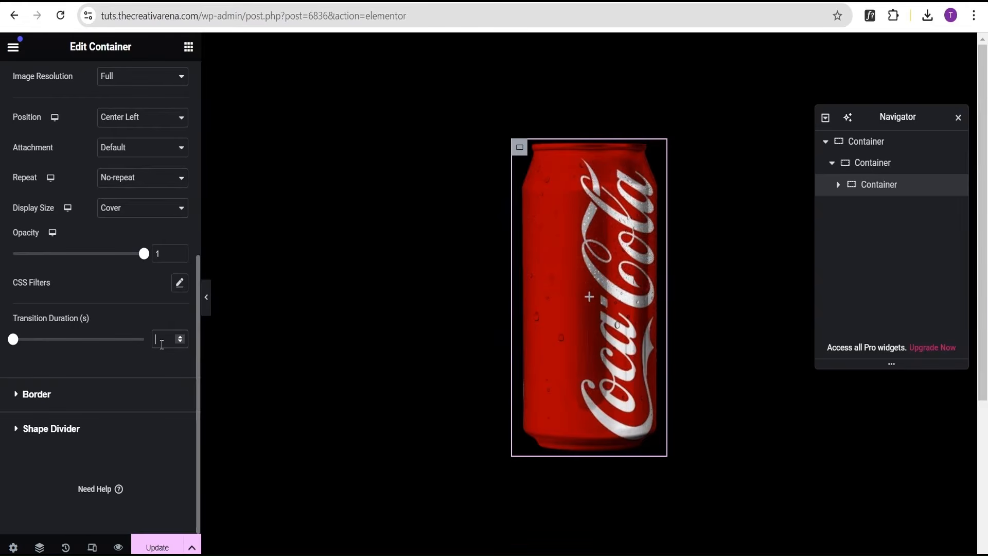
pyautogui.write('5')
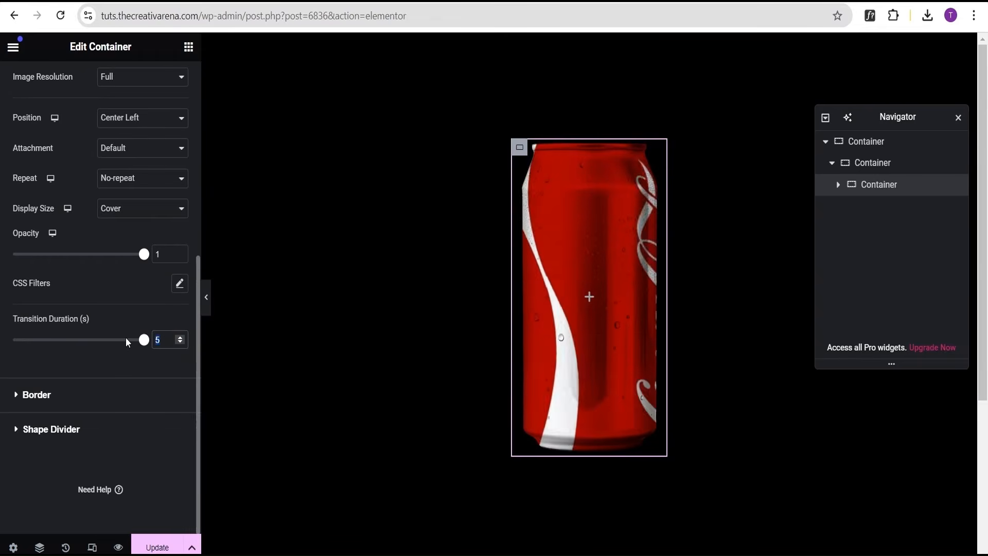
pyautogui.write('20')
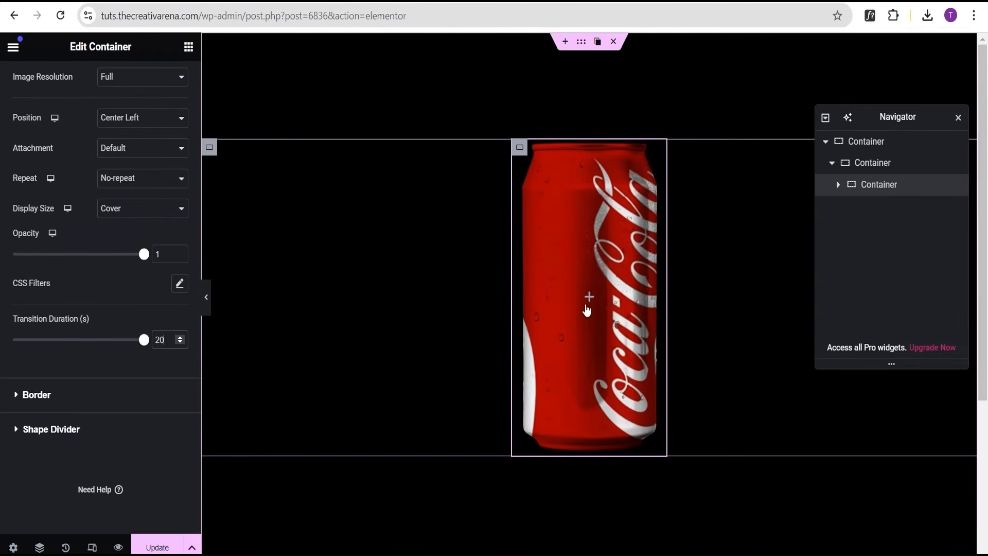
pyautogui.press('BackSpace')
pyautogui.press('BackSpace')
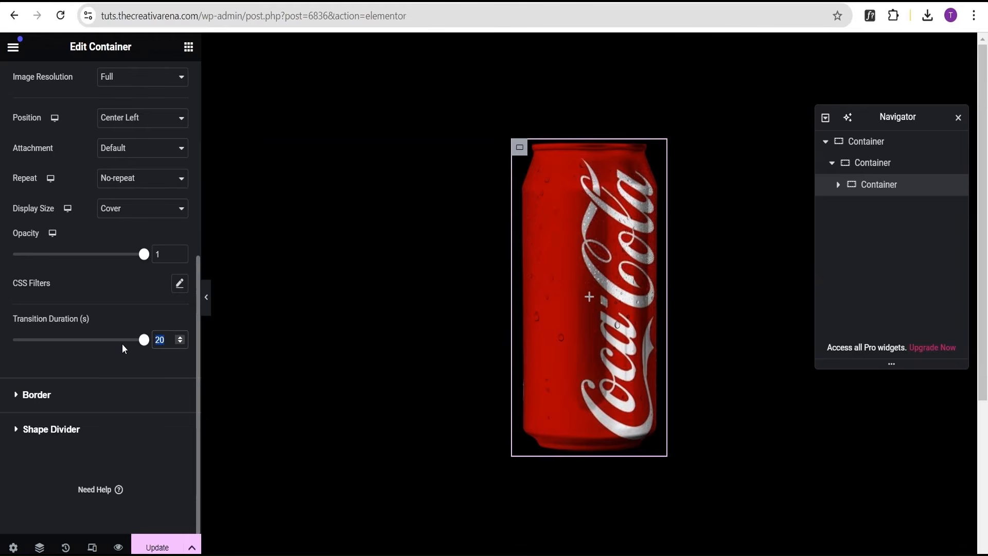
pyautogui.write('1')
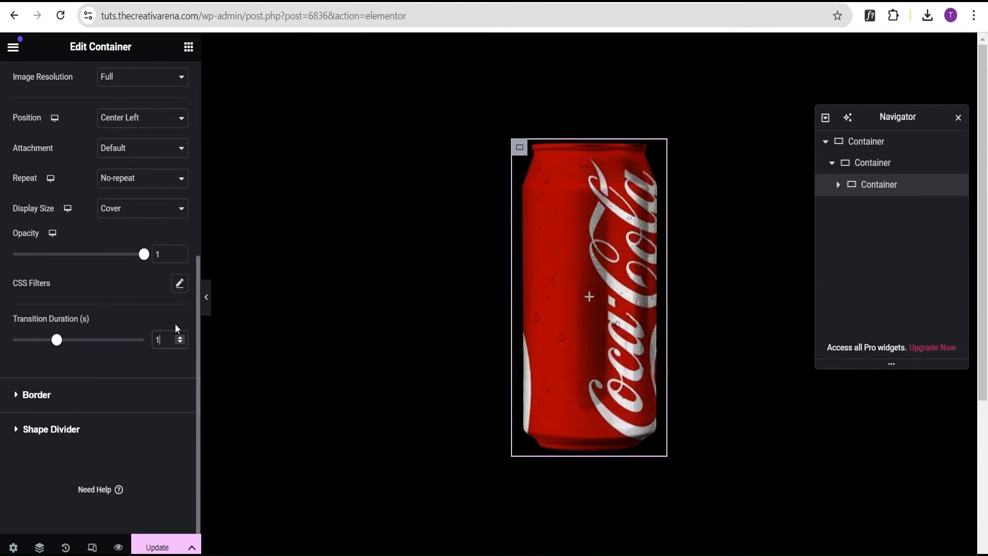
pyautogui.click(207, 298)
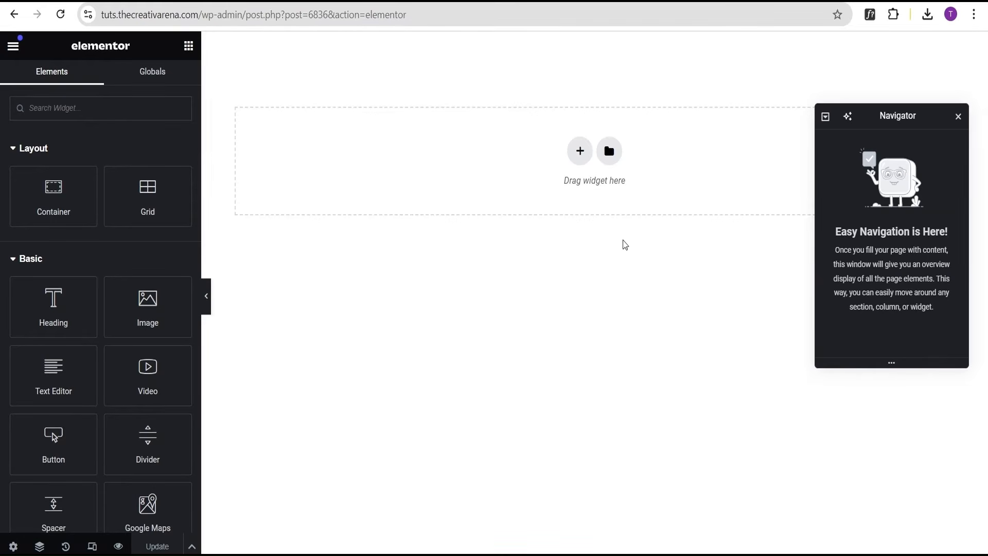
# Add a new Flexbox container to the empty page and set its content width to Full Width.
pyautogui.click(580, 152)
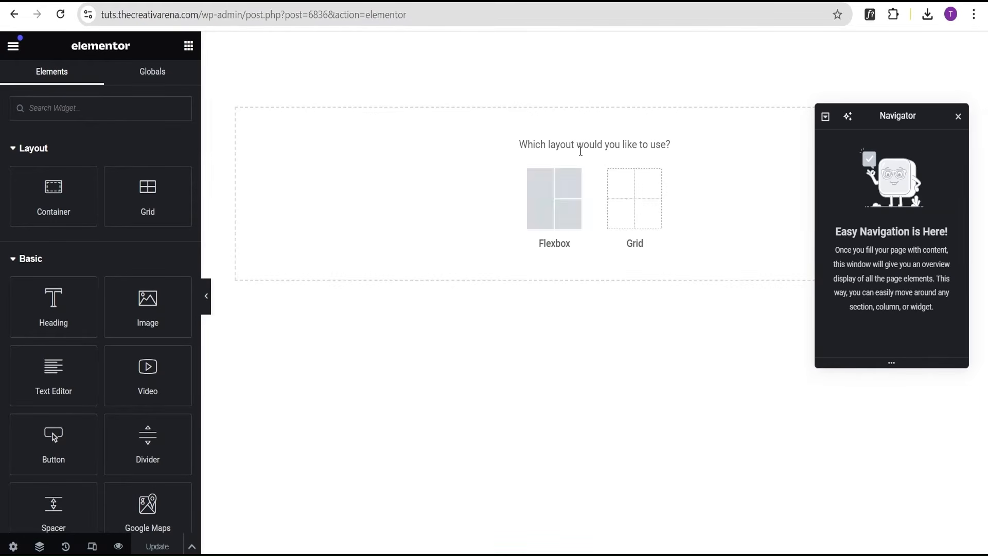
pyautogui.click(551, 203)
pyautogui.click(487, 192)
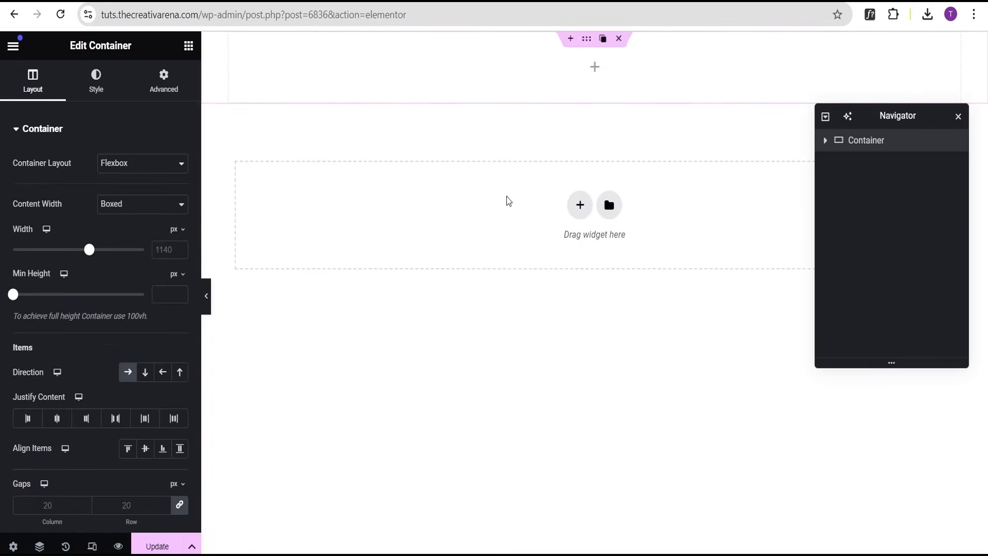
pyautogui.click(118, 206)
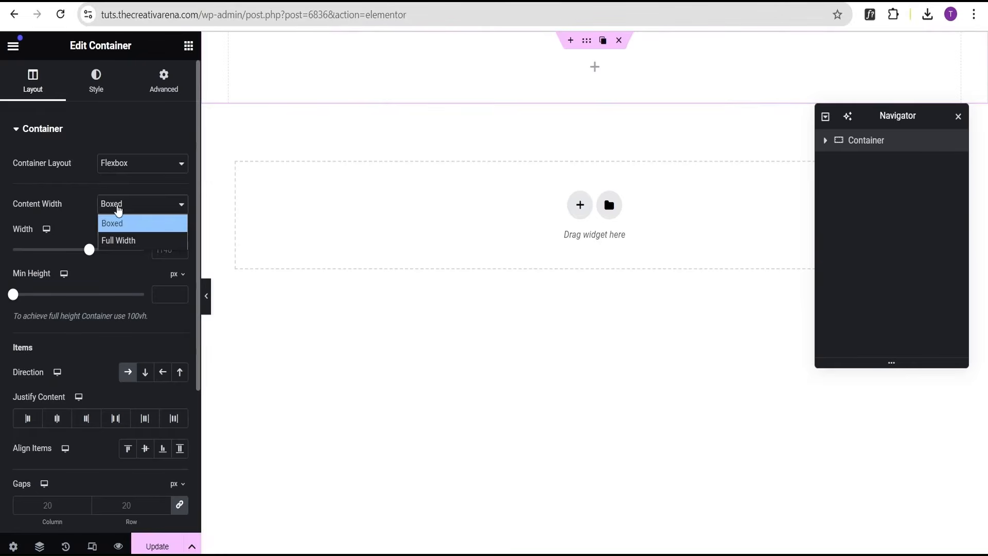
pyautogui.click(119, 241)
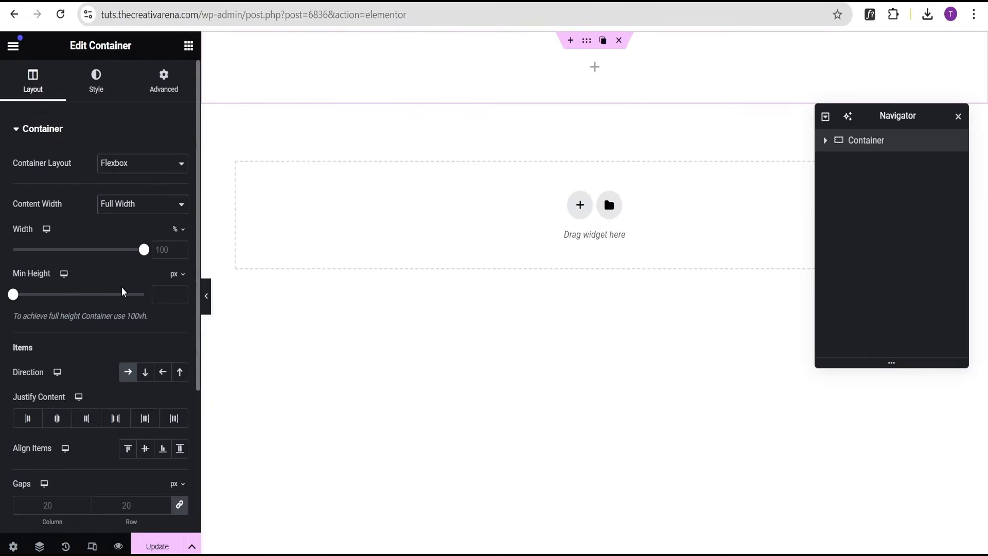
# Set the container's minimum height to 100 vh and center its items horizontally and vertically.
pyautogui.click(175, 274)
pyautogui.click(175, 342)
pyautogui.moveTo(14, 294); pyautogui.dragTo(156, 294)
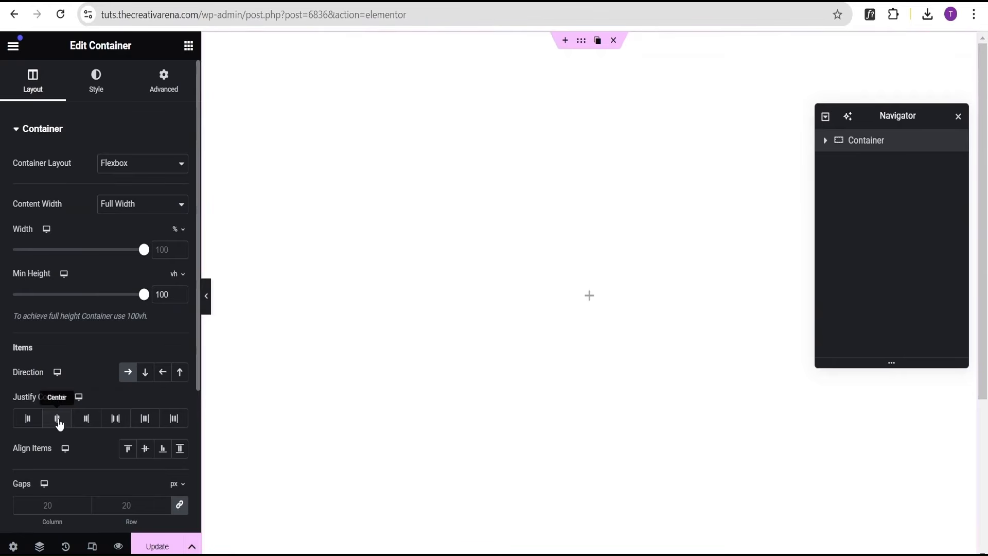
pyautogui.click(57, 421)
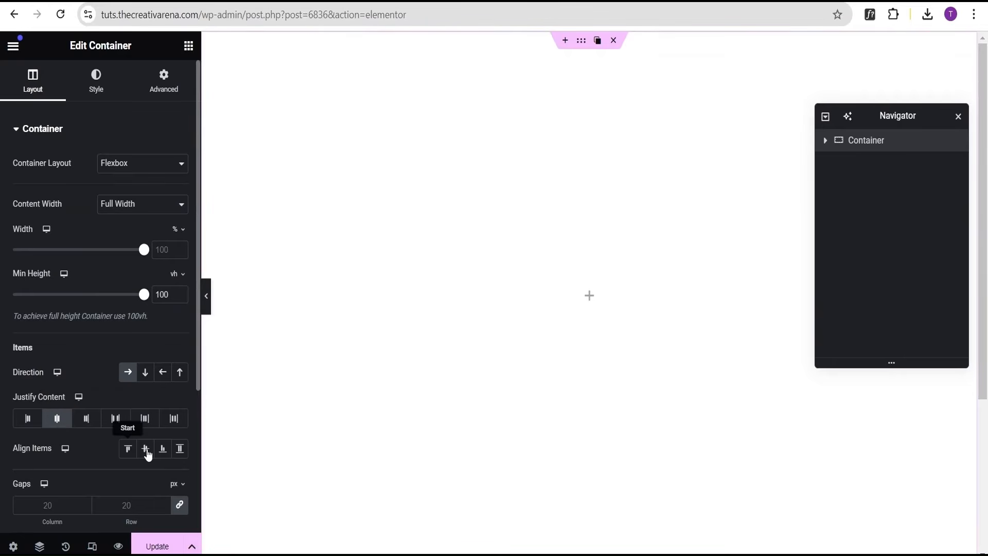
pyautogui.click(146, 452)
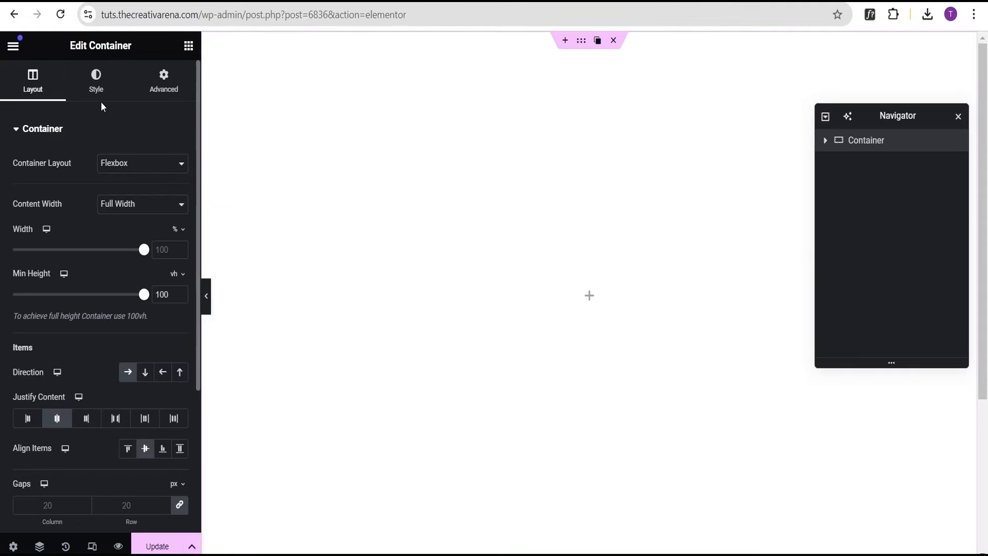
# Give the container a black classic background color.
pyautogui.click(96, 82)
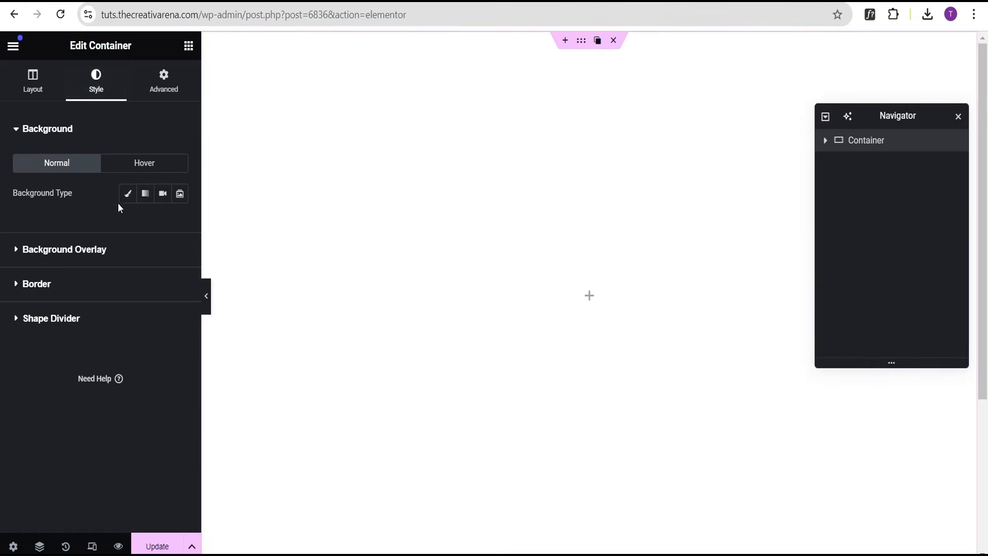
pyautogui.click(128, 194)
pyautogui.click(180, 223)
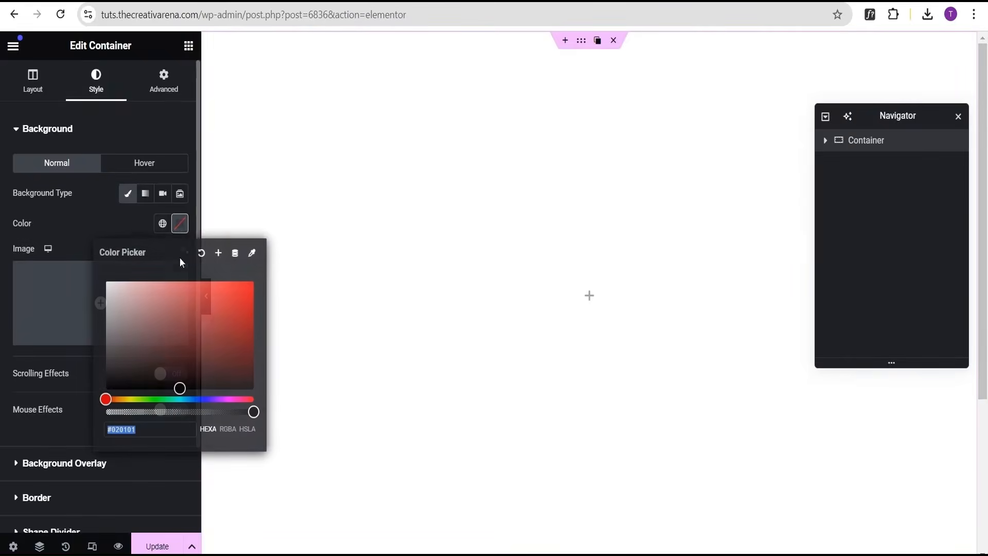
pyautogui.click(182, 389)
pyautogui.click(66, 220)
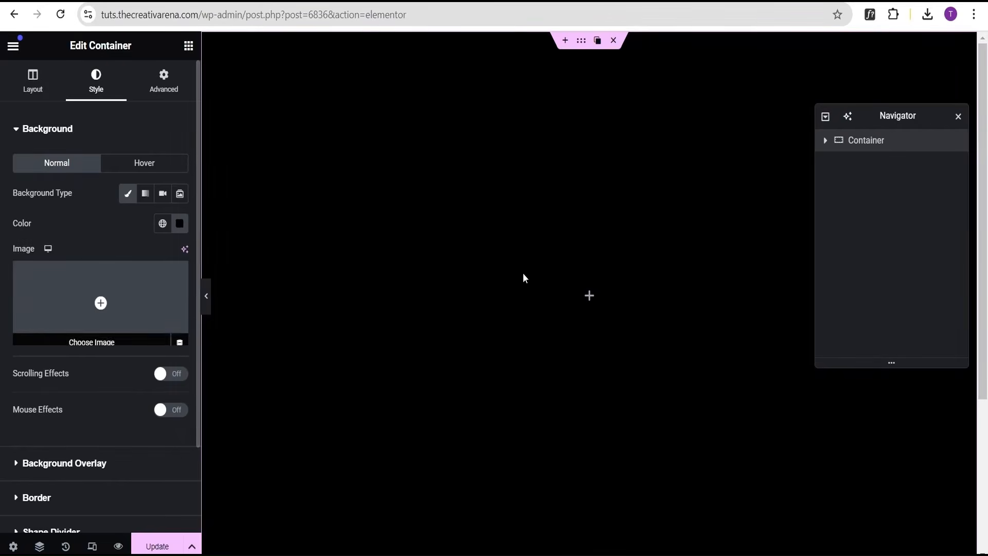
# Add a nested container inside the black section, set it to Full Width, row direction, with items centered vertically.
pyautogui.click(589, 297)
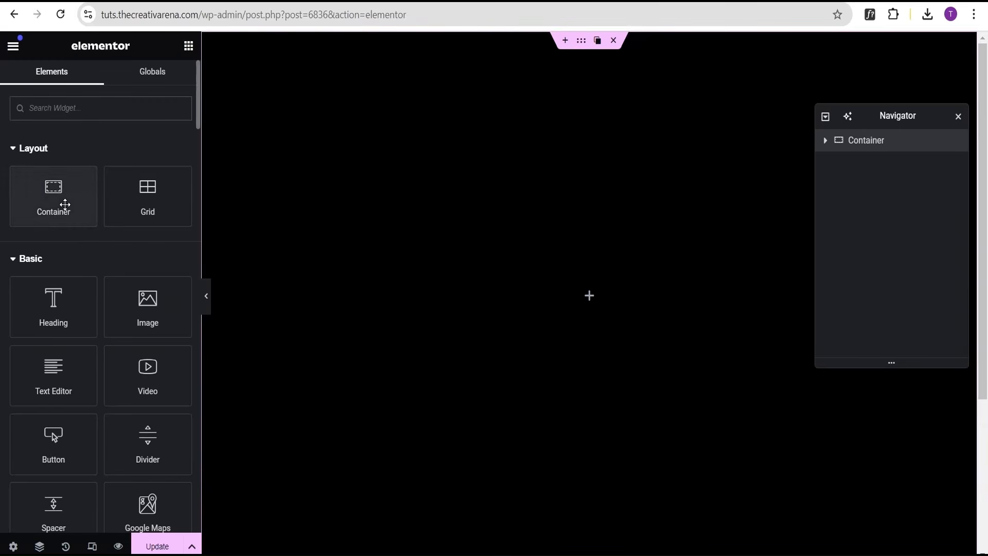
pyautogui.moveTo(63, 206); pyautogui.dragTo(589, 309)
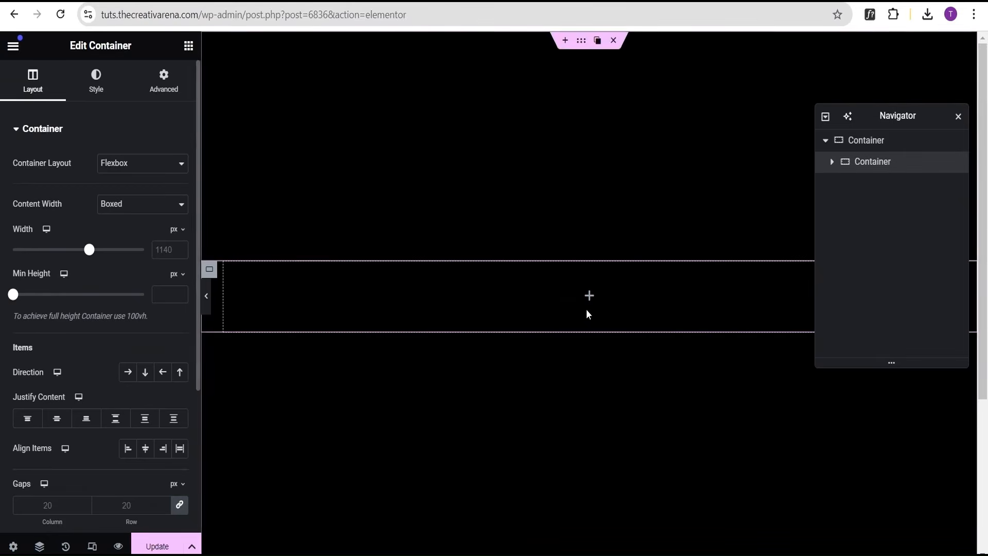
pyautogui.click(129, 205)
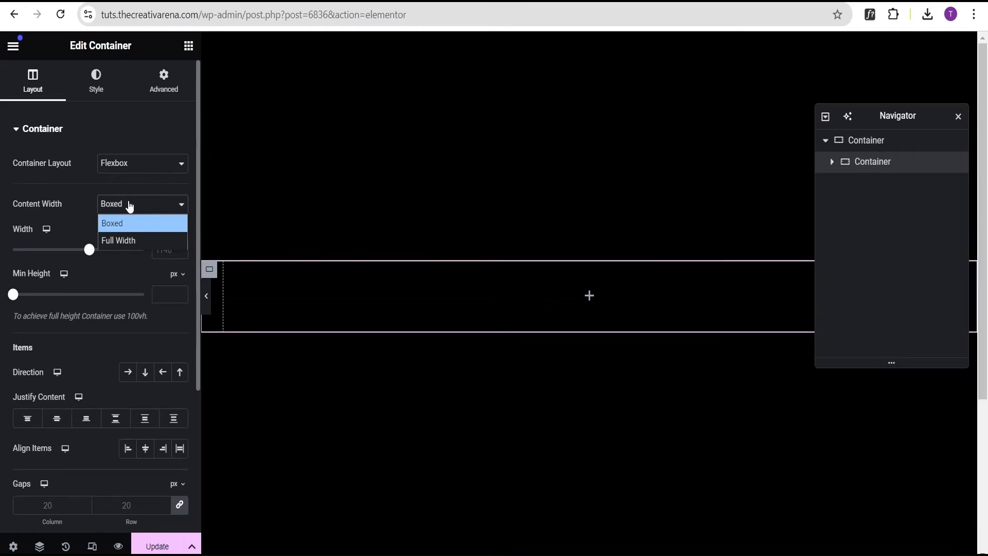
pyautogui.click(130, 235)
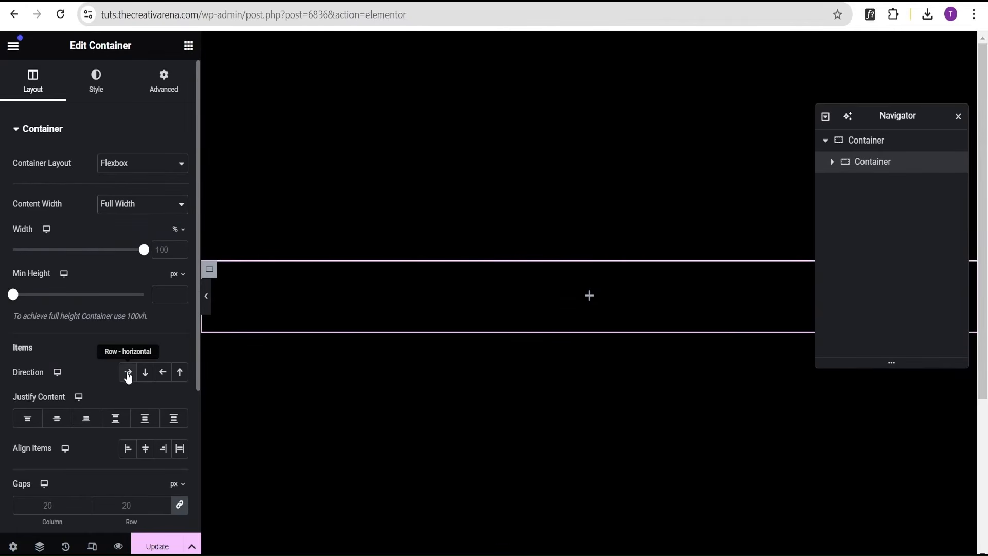
pyautogui.click(128, 376)
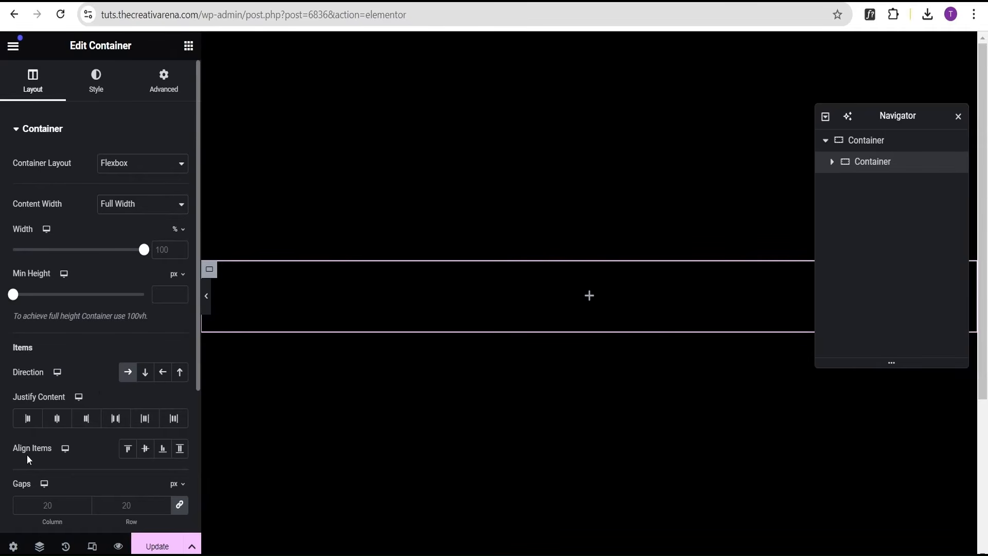
pyautogui.click(145, 452)
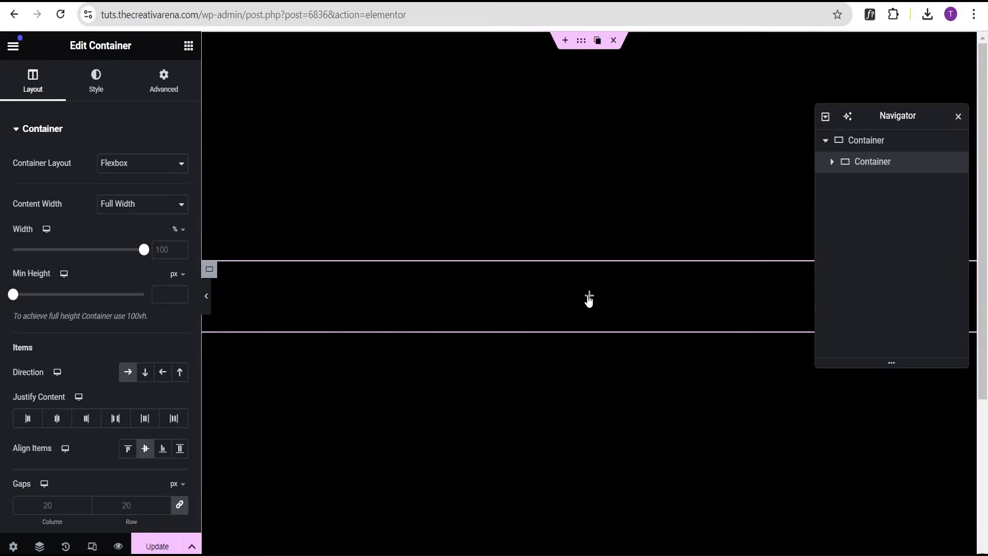
# Add another container inside the nested one and set its width to 20%.
pyautogui.click(589, 299)
pyautogui.moveTo(54, 194); pyautogui.dragTo(541, 312)
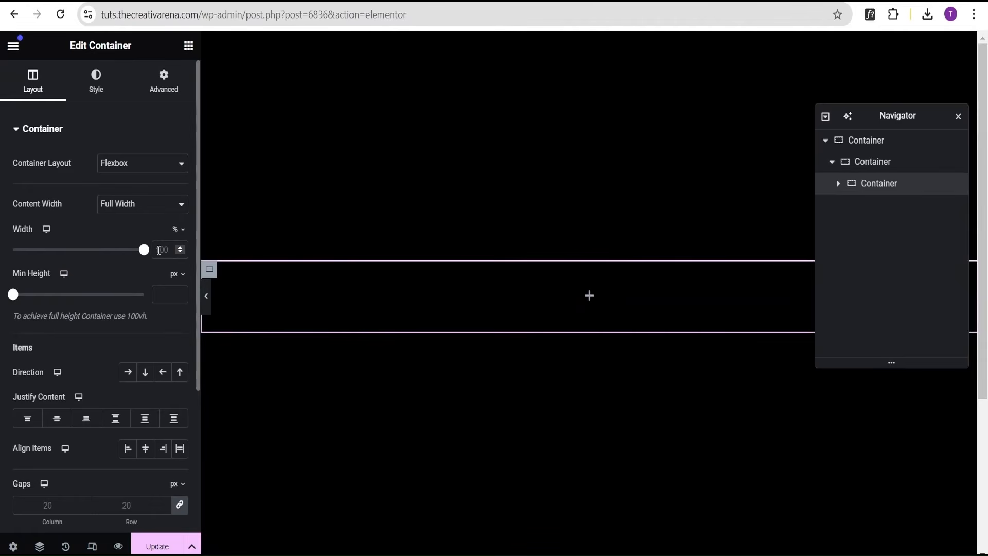
pyautogui.write('20')
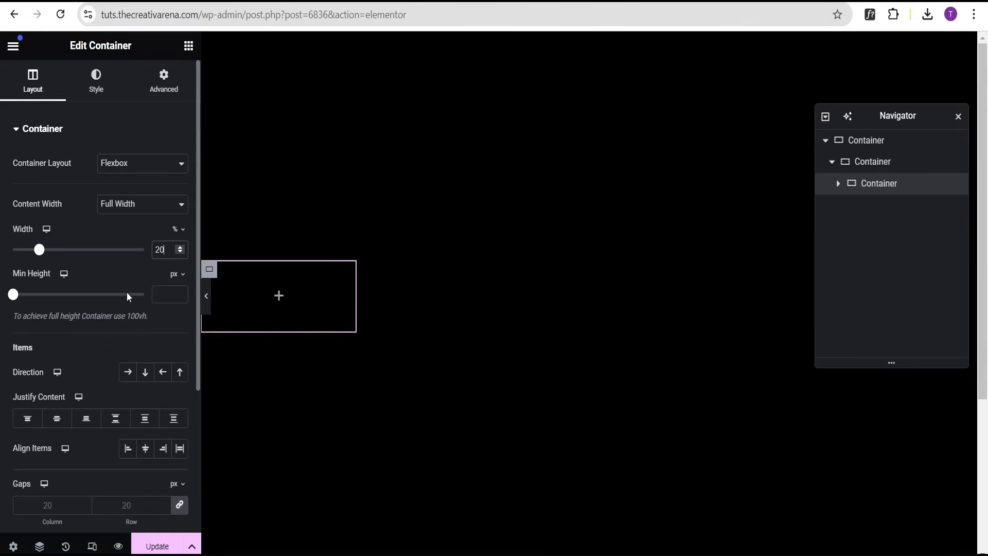
# Rename the middle container Inner and the innermost one Can, and center Inner's content horizontally.
pyautogui.click(872, 162)
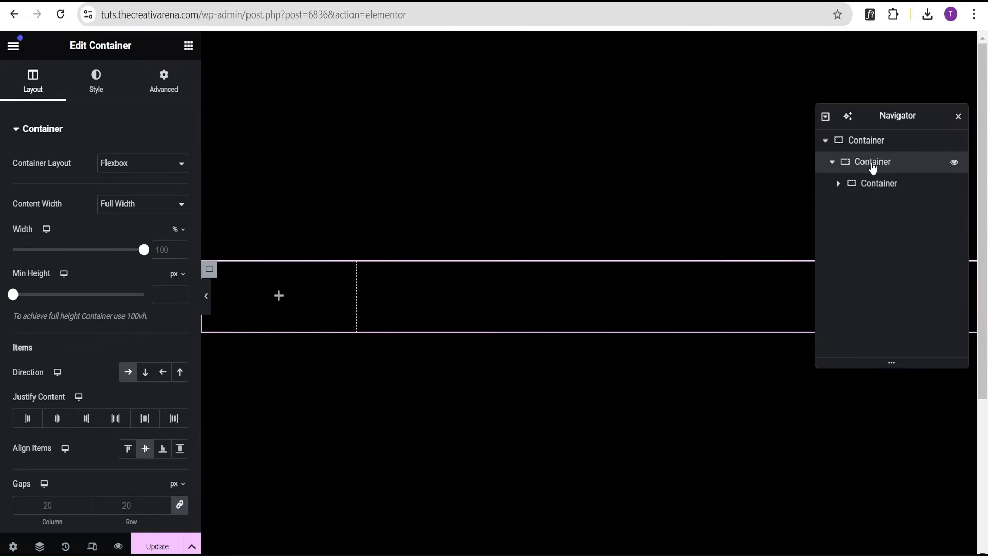
pyautogui.doubleClick(872, 162)
pyautogui.press('BackSpace')
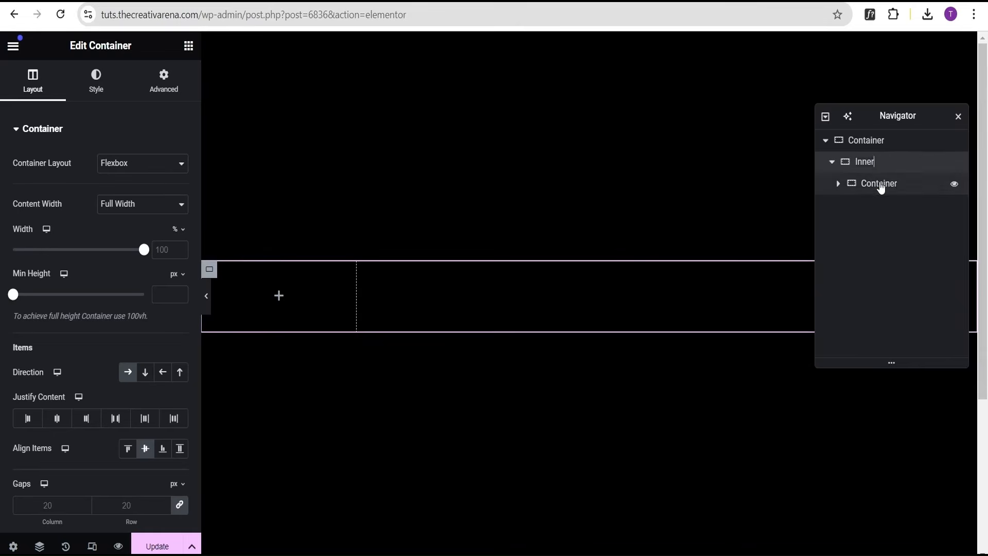
pyautogui.doubleClick(881, 183)
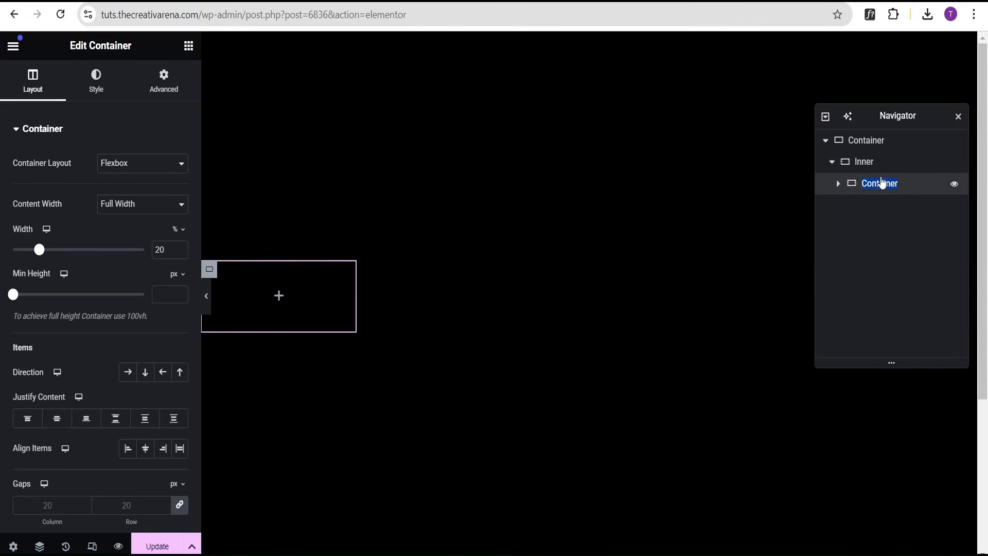
pyautogui.write('Can')
pyautogui.click(874, 166)
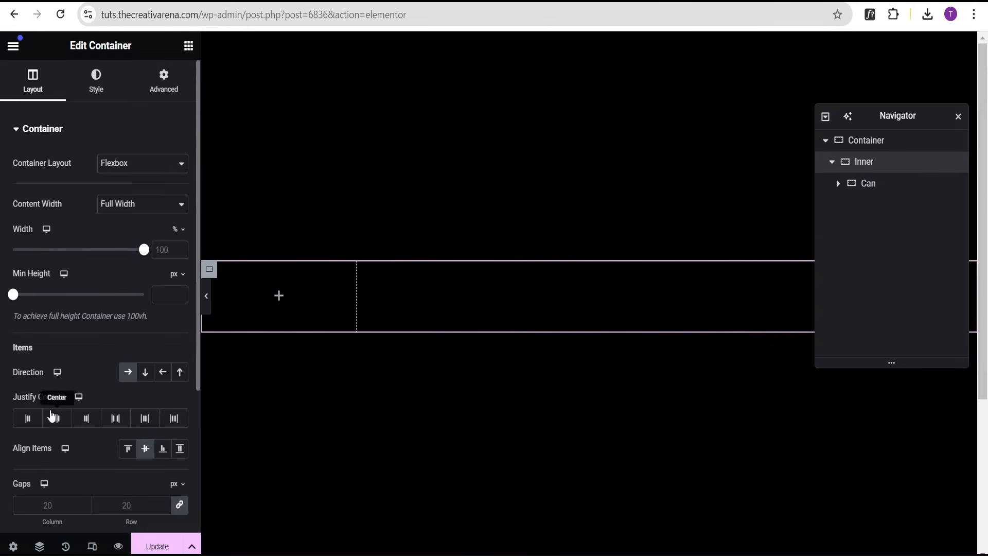
pyautogui.click(56, 420)
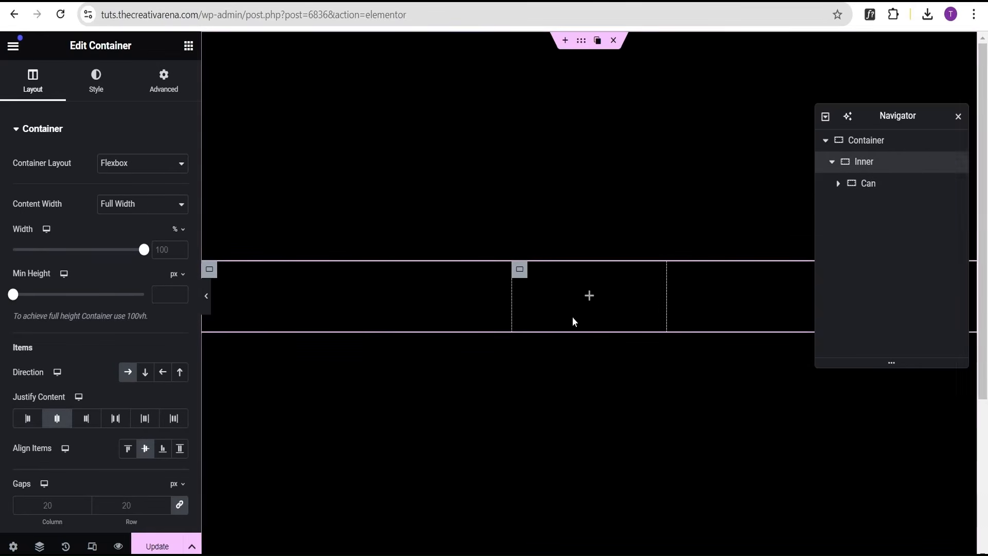
# Give the Can container a classic background image using the silver can texture from the media library.
pyautogui.click(880, 187)
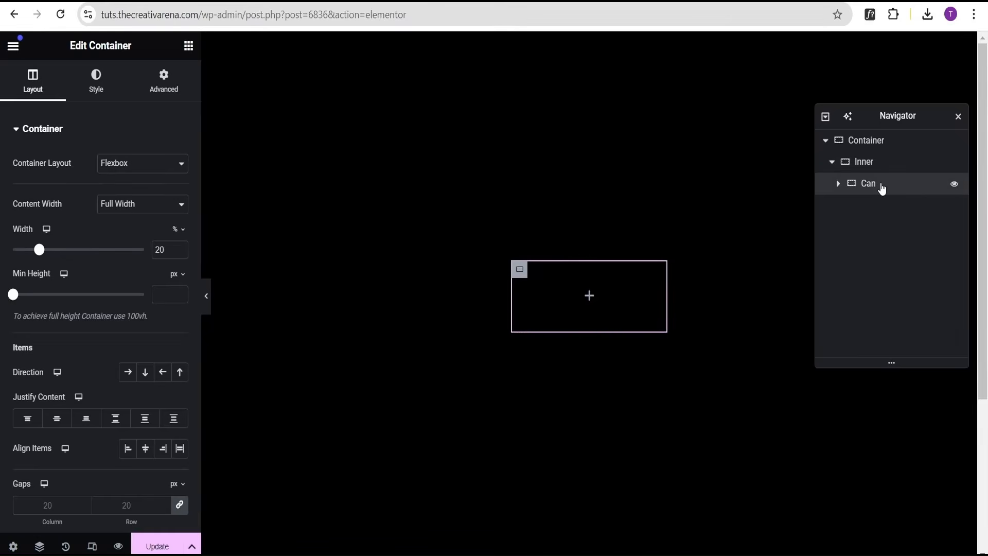
pyautogui.click(95, 90)
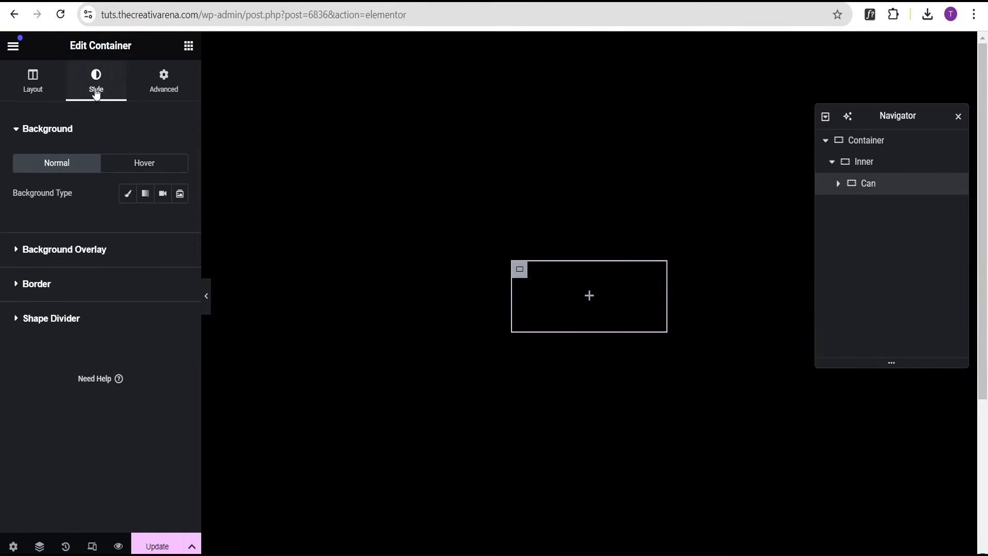
pyautogui.click(128, 196)
pyautogui.click(72, 292)
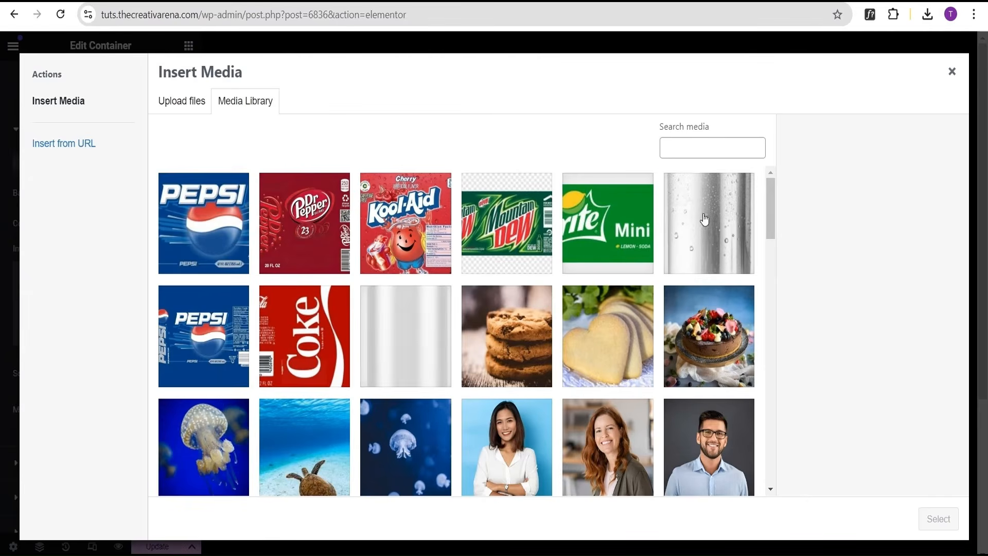
pyautogui.click(704, 218)
pyautogui.click(938, 518)
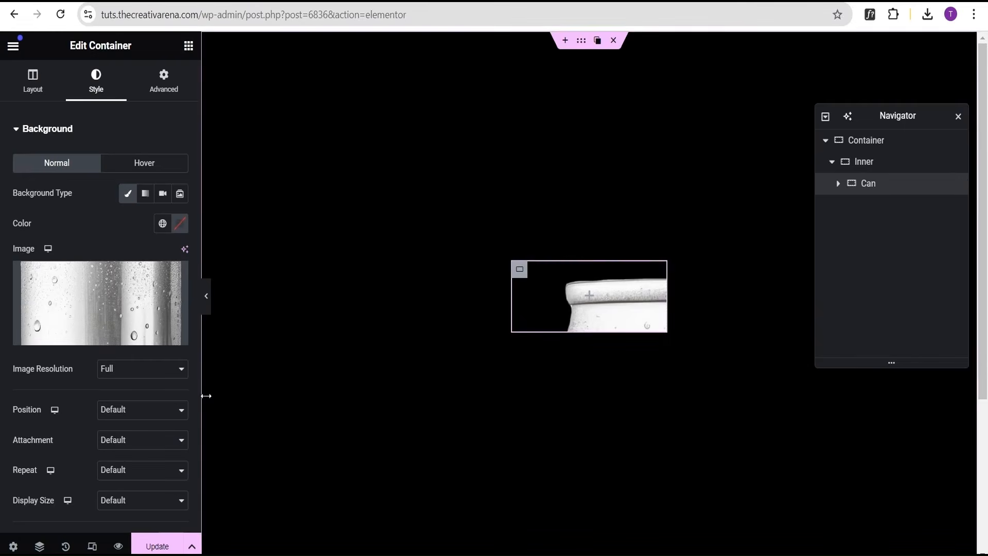
# Set the Can background position to Center Center, repeat to No-repeat, and display size to Cover.
pyautogui.click(113, 417)
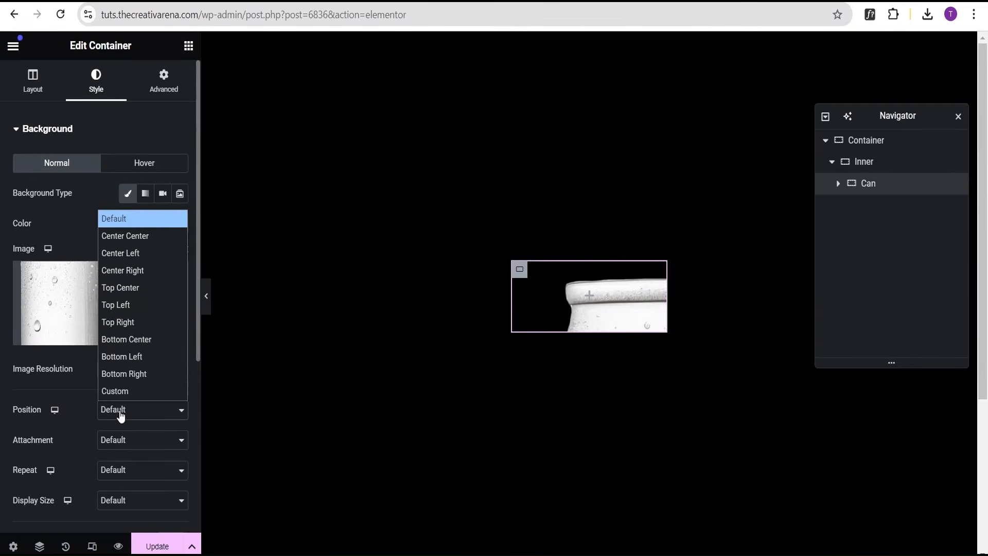
pyautogui.click(135, 234)
pyautogui.scroll(-1, 100, 429)
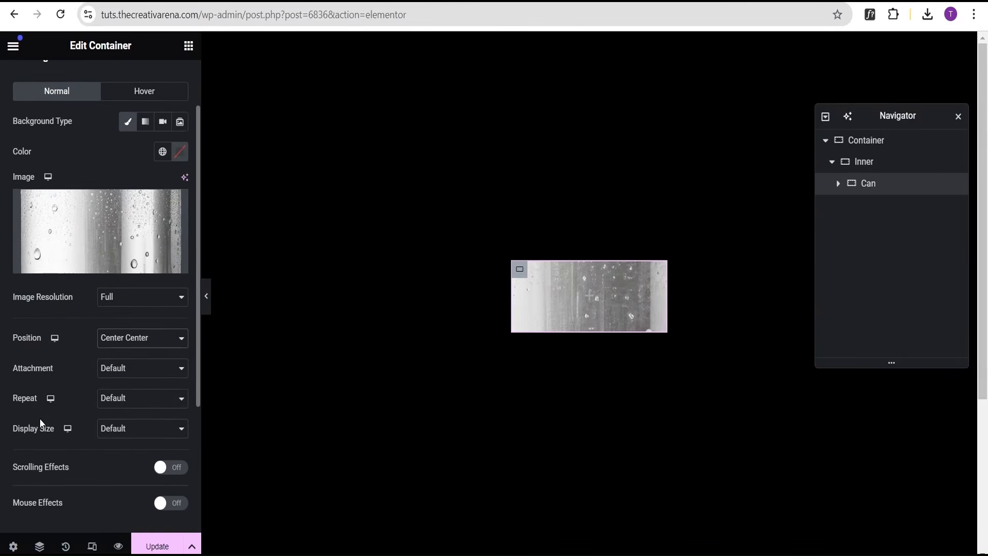
pyautogui.click(116, 398)
pyautogui.click(126, 434)
pyautogui.click(118, 429)
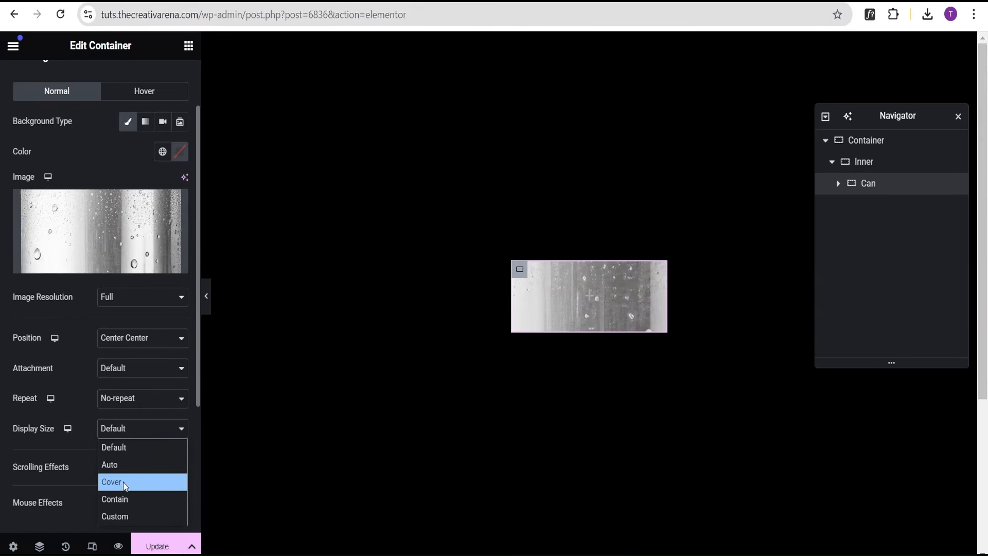
pyautogui.click(122, 481)
pyautogui.scroll(-1, 109, 465)
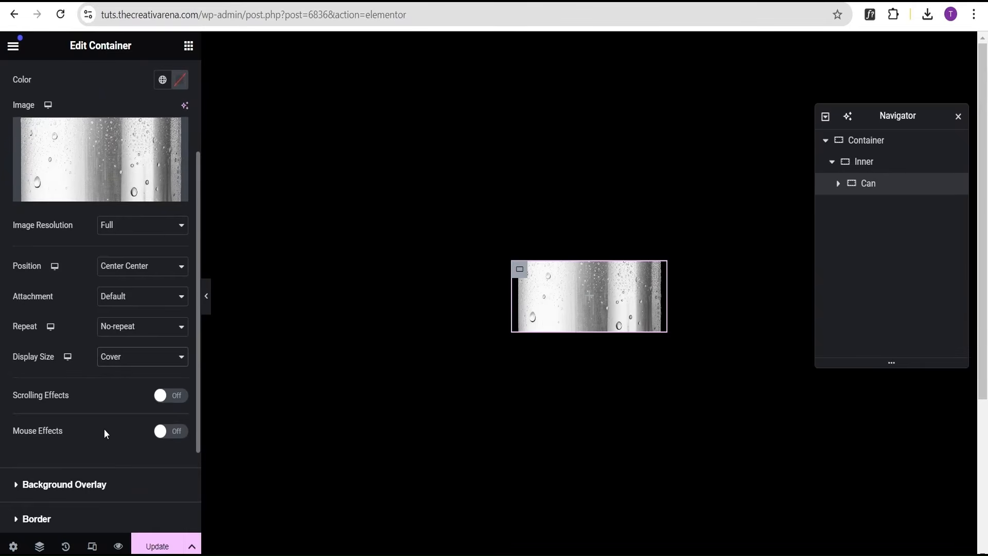
pyautogui.scroll(2, 104, 428)
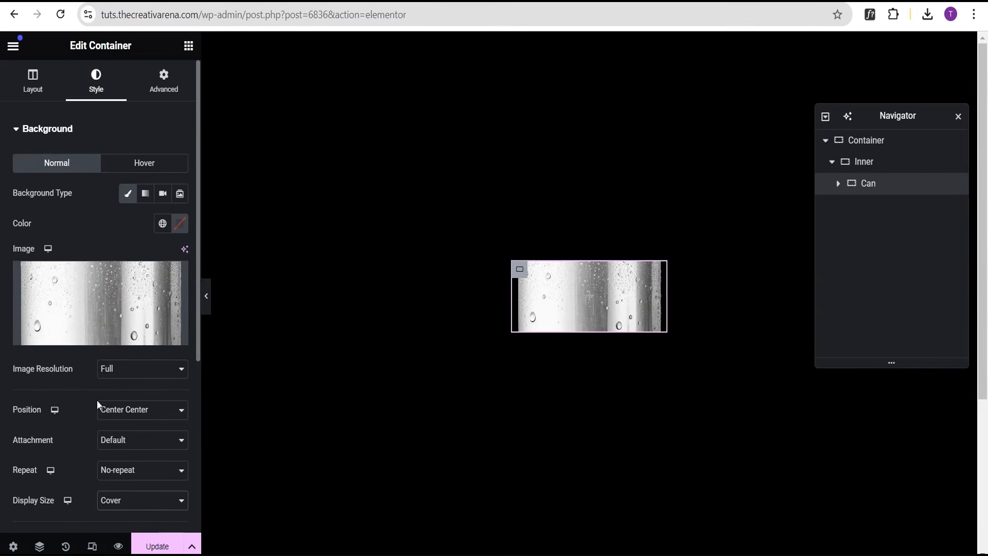
# Paste a custom CSS rule setting the selector's aspect-ratio to 2 / 4, then comment it out.
pyautogui.click(161, 92)
pyautogui.click(139, 132)
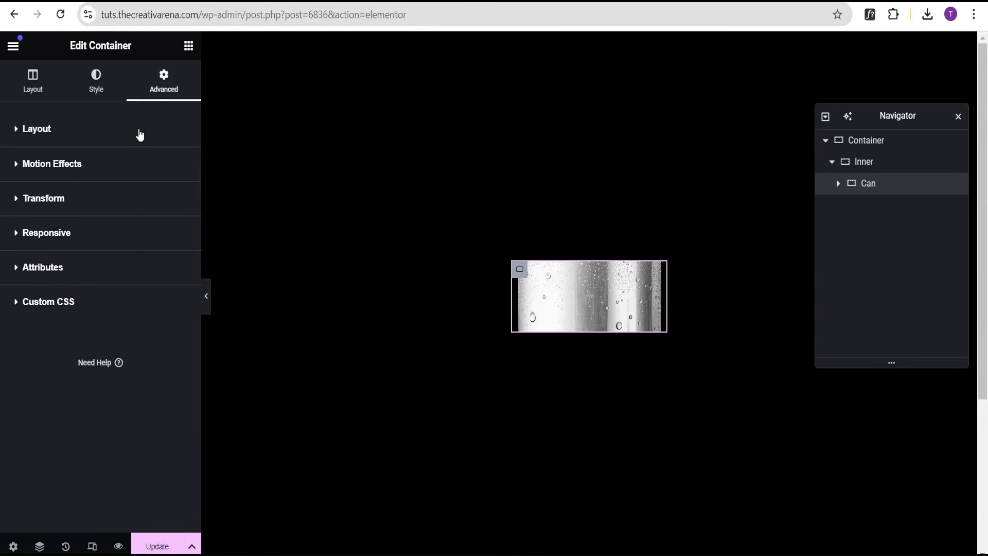
pyautogui.click(94, 304)
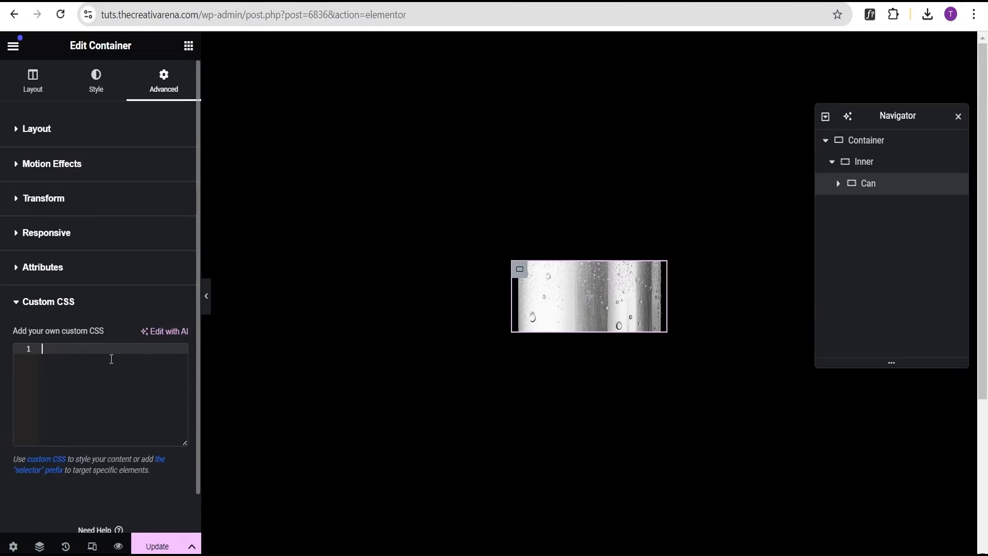
pyautogui.write('selector{     aspect-ratio: 2 / 4;')
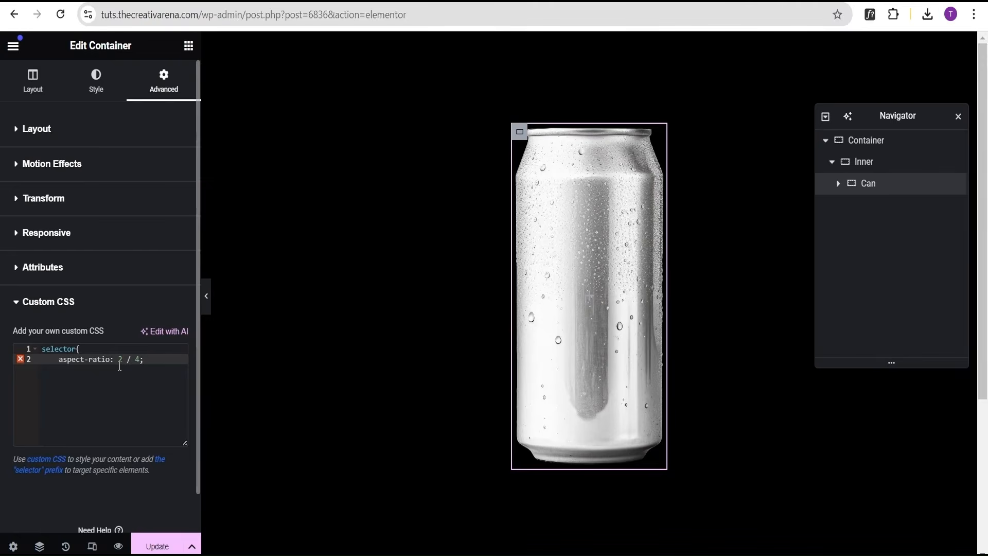
pyautogui.click(87, 358)
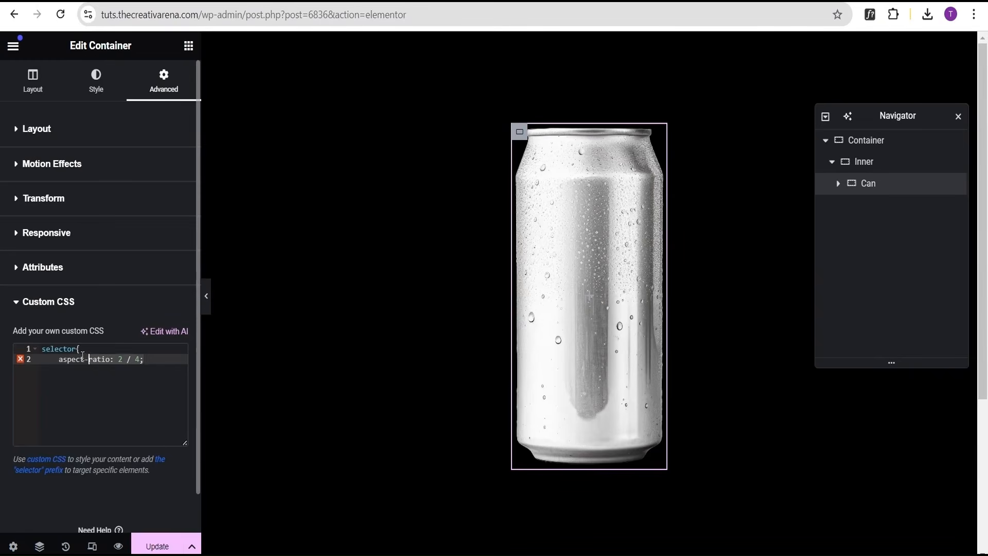
pyautogui.moveTo(144, 359); pyautogui.dragTo(39, 350)
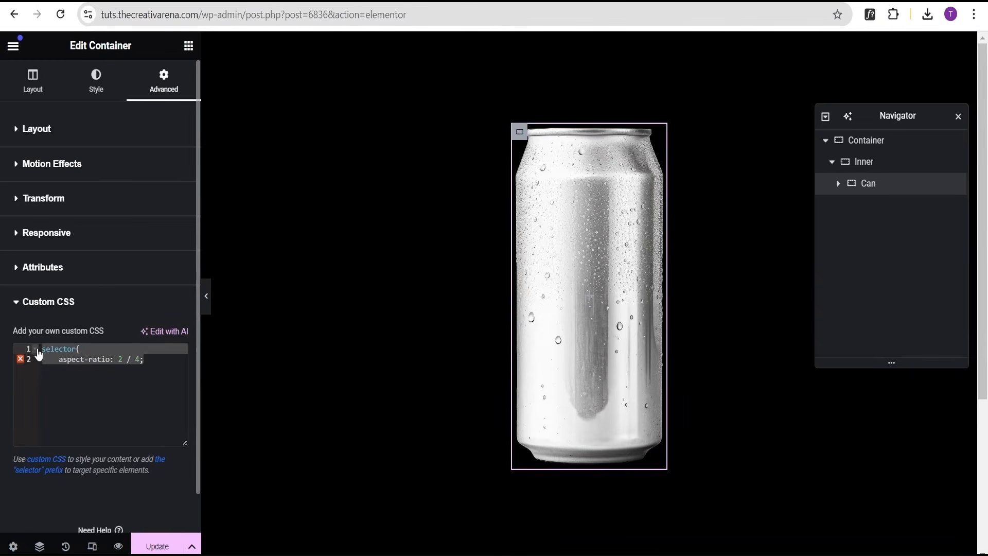
pyautogui.hotkey('ctrl', '/')
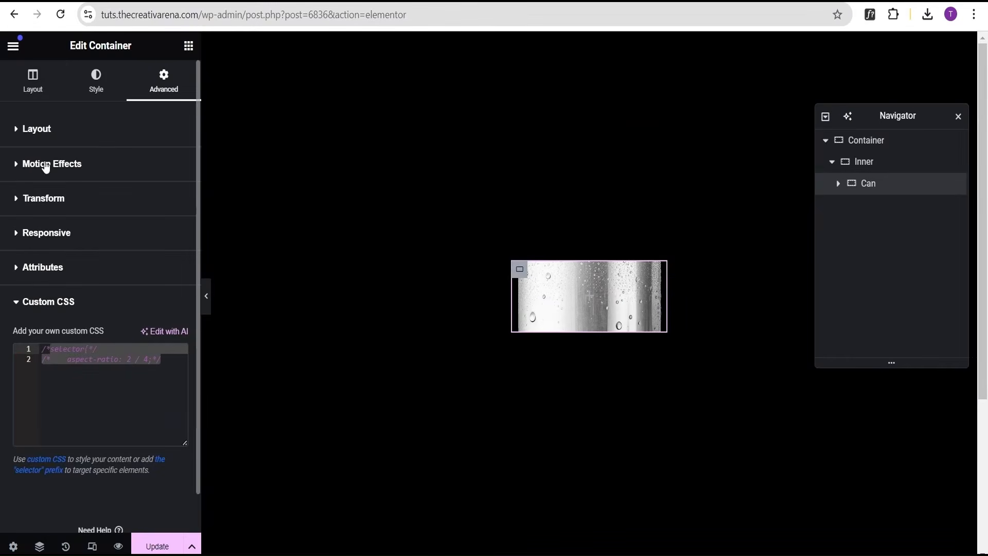
# Set the Can container's minimum height to 65 vh.
pyautogui.click(30, 85)
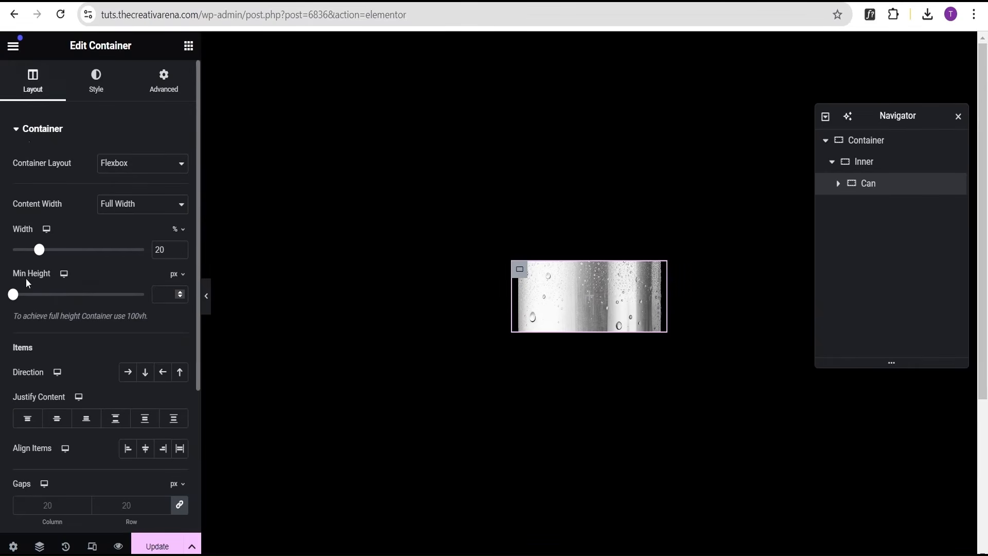
pyautogui.click(181, 277)
pyautogui.click(174, 338)
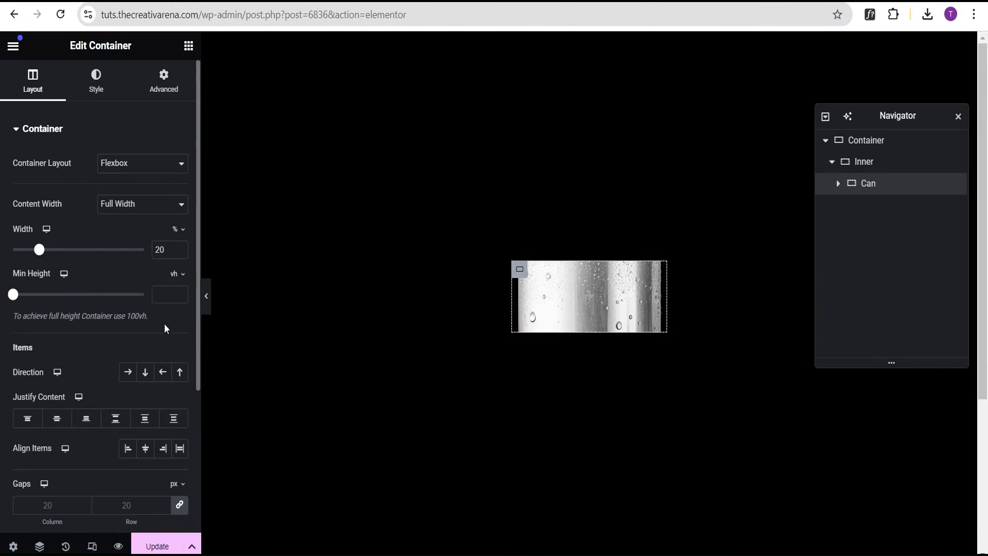
pyautogui.click(165, 296)
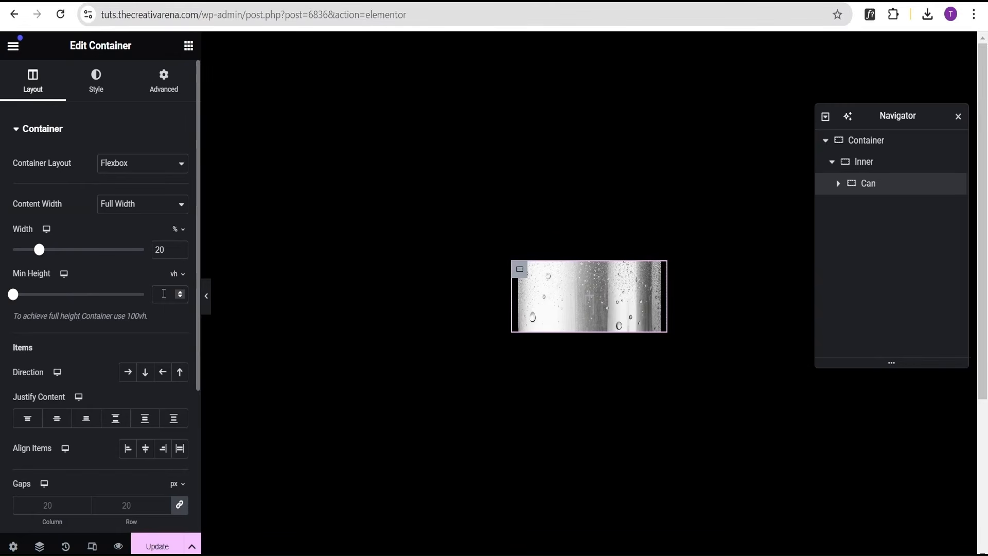
pyautogui.write('65')
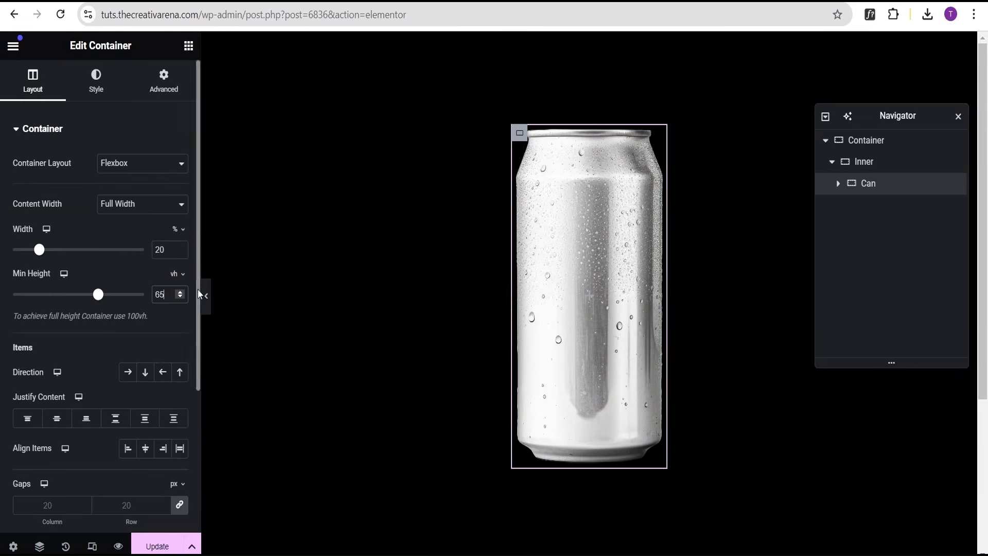
# Preview the can with the editor panel hidden, then reopen the Can container's style settings.
pyautogui.click(208, 297)
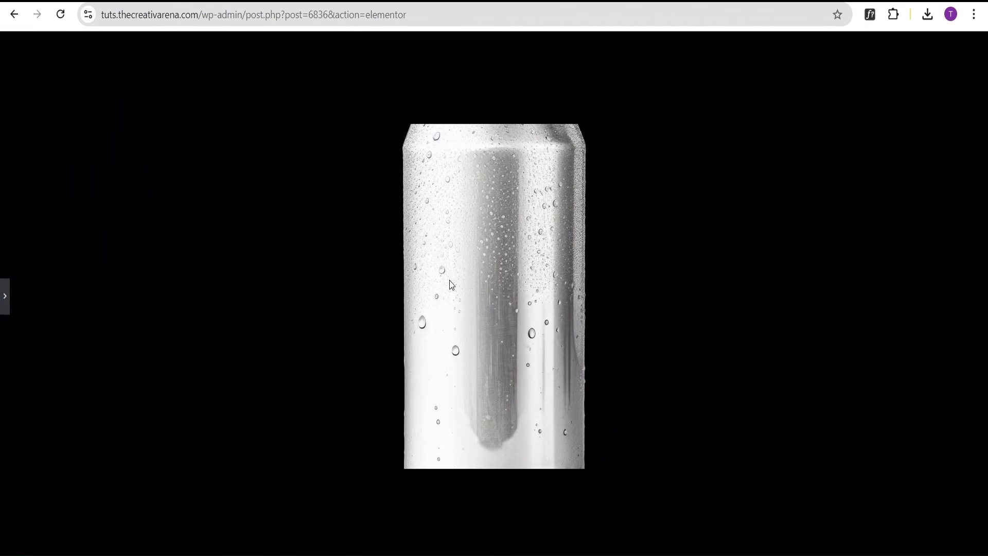
pyautogui.click(6, 296)
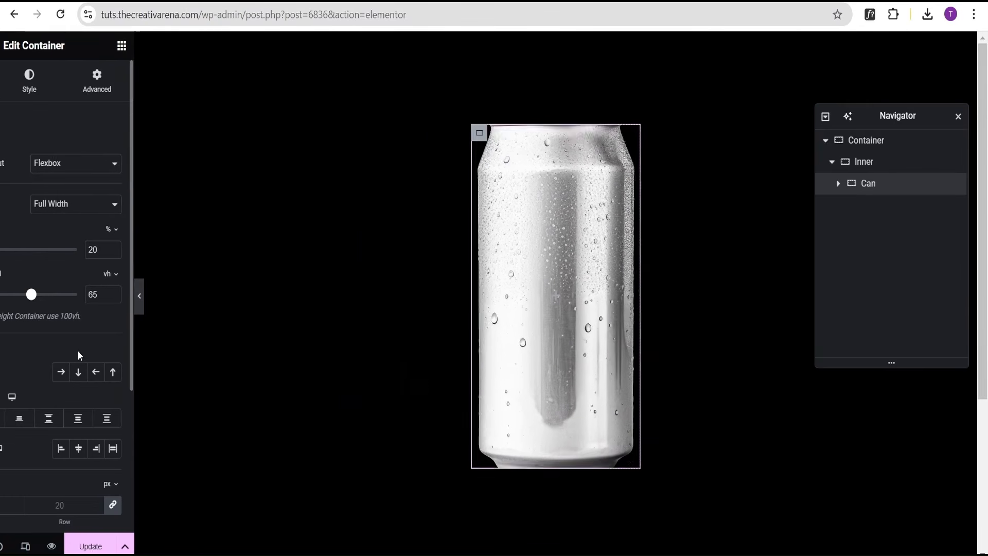
pyautogui.click(87, 76)
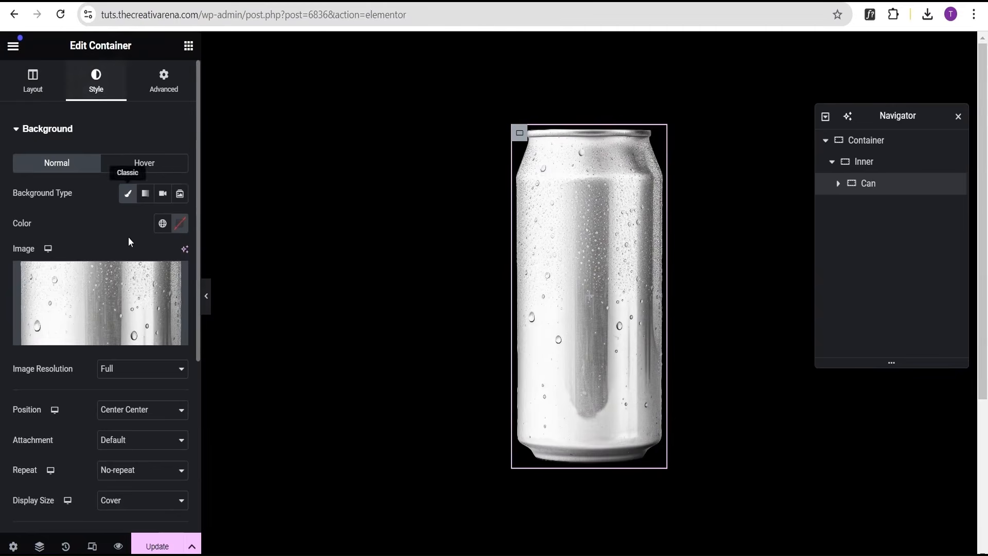
# Try the Contain display size for the Can background, preview the can with the panel hidden, then restore Cover.
pyautogui.scroll(-4, 119, 305)
pyautogui.click(123, 290)
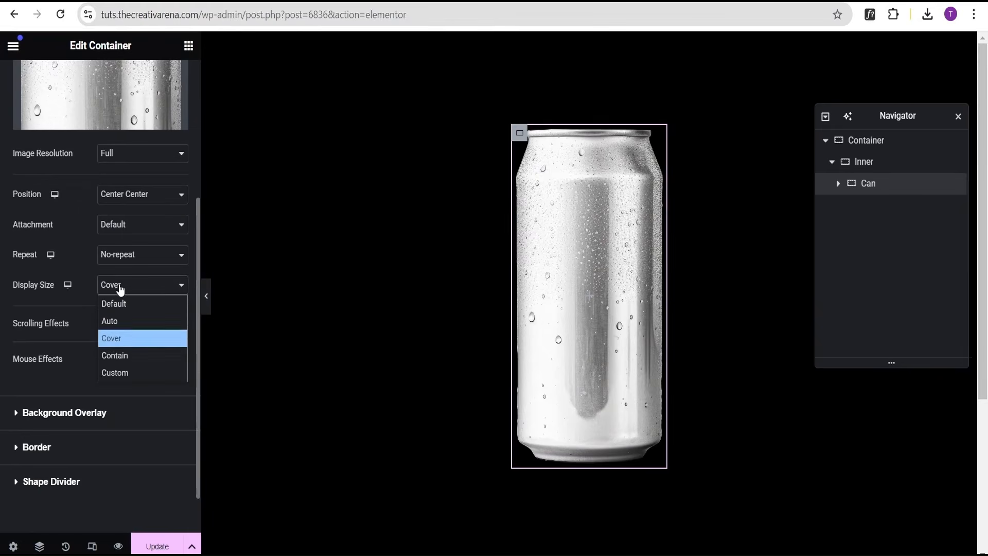
pyautogui.click(123, 355)
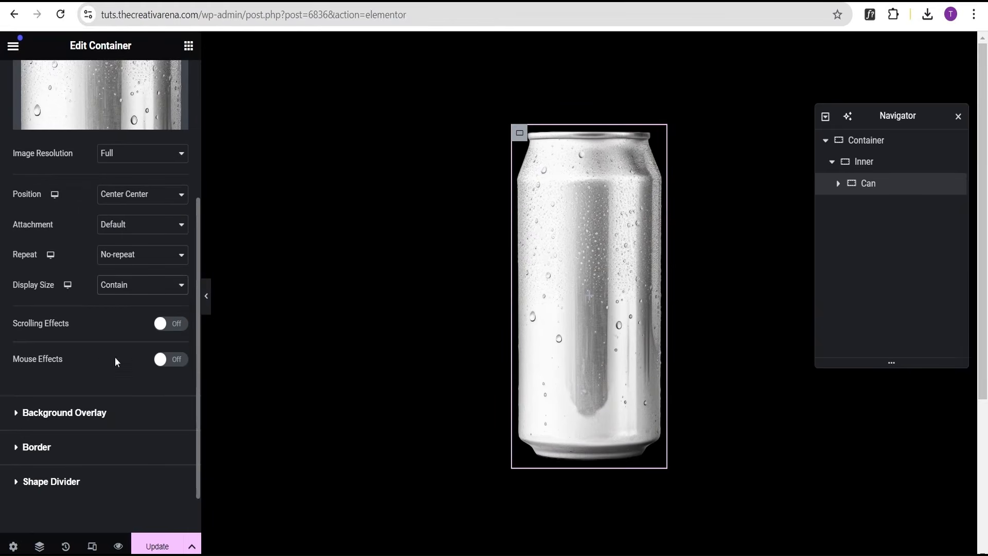
pyautogui.click(205, 296)
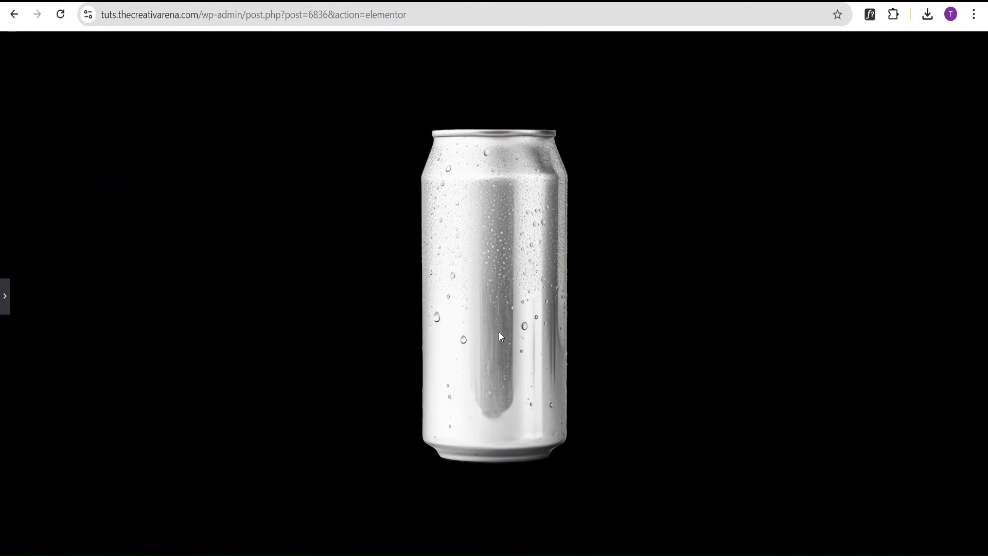
pyautogui.click(4, 301)
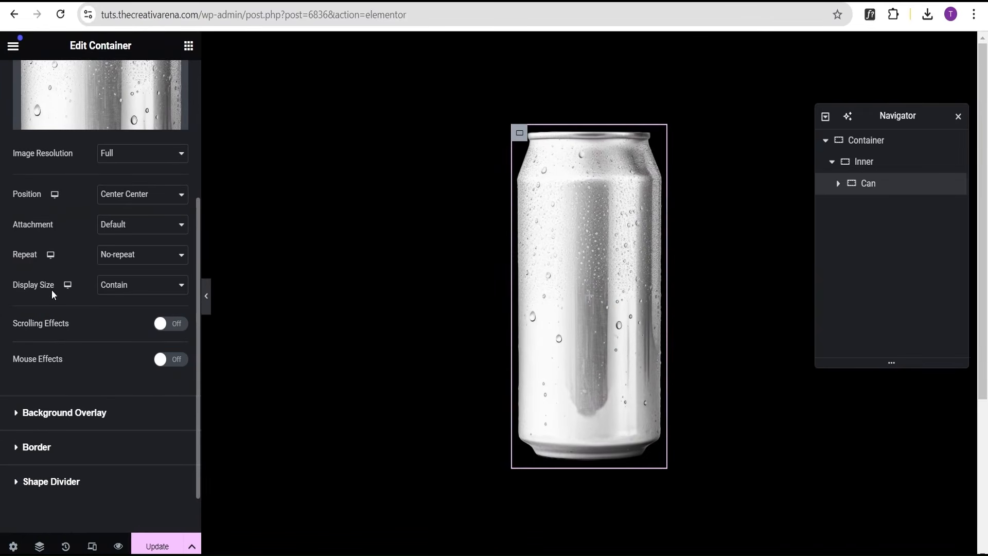
pyautogui.scroll(4, 93, 257)
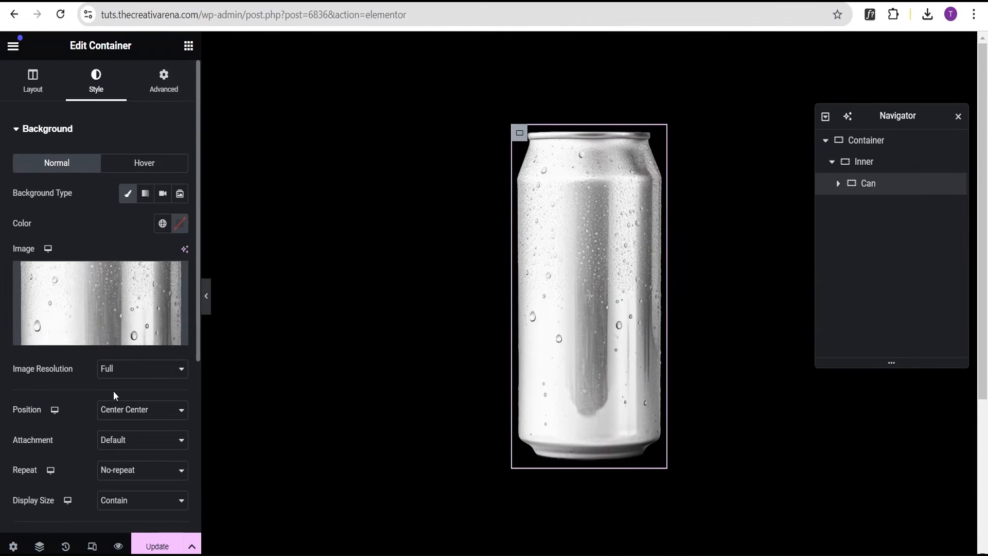
pyautogui.scroll(-4, 114, 391)
pyautogui.click(129, 284)
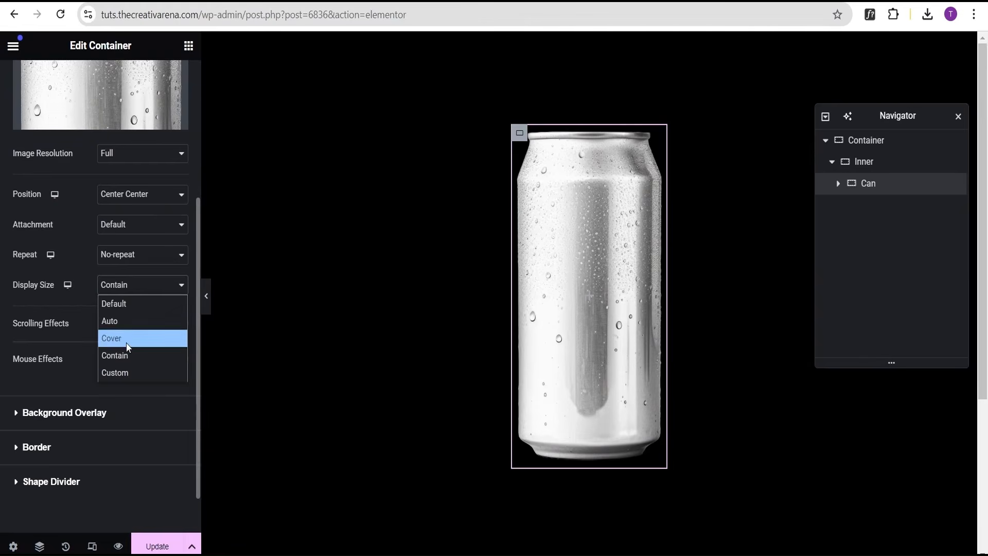
pyautogui.click(128, 340)
# Uncomment the aspect-ratio rule in the Can container's custom CSS.
pyautogui.scroll(4, 130, 337)
pyautogui.click(36, 91)
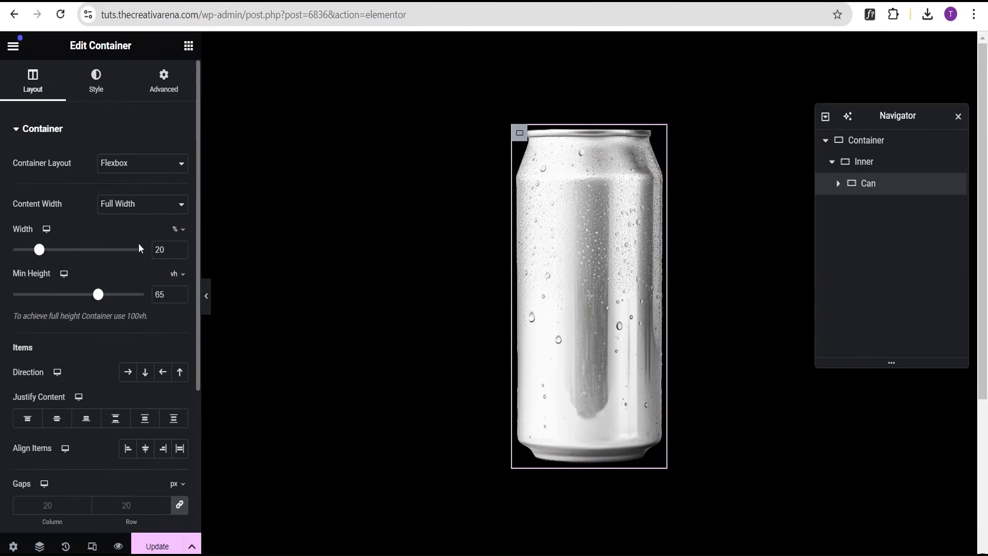
pyautogui.click(160, 85)
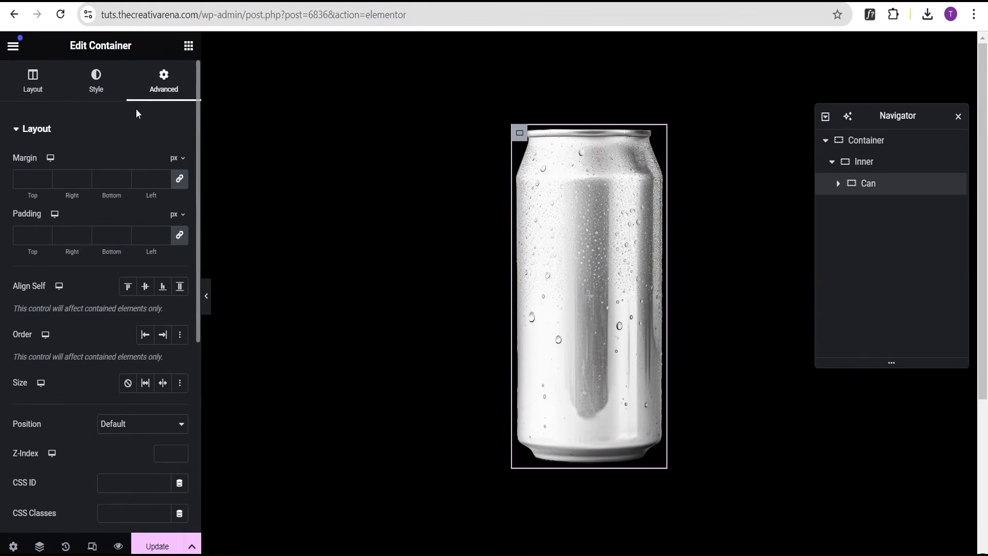
pyautogui.click(130, 131)
pyautogui.click(107, 303)
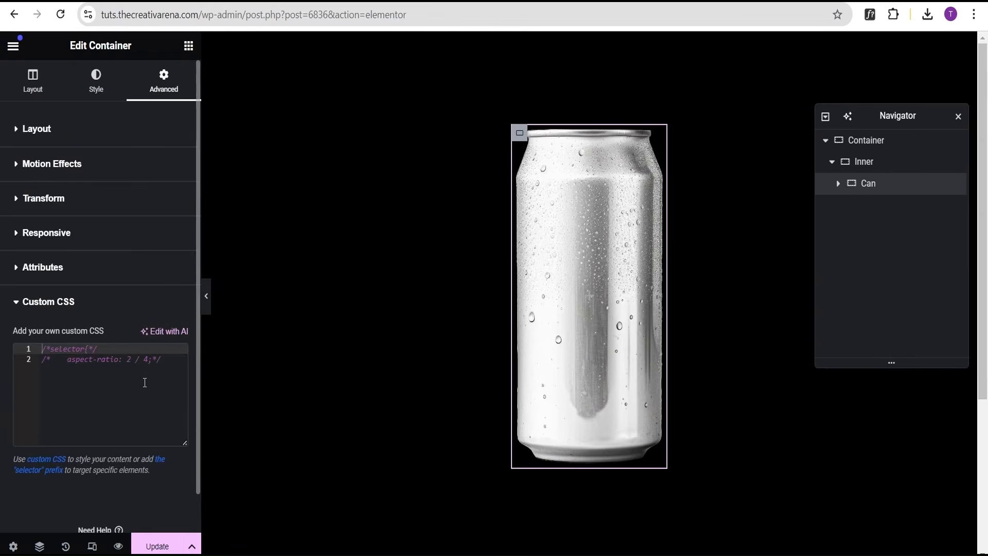
pyautogui.click(170, 367)
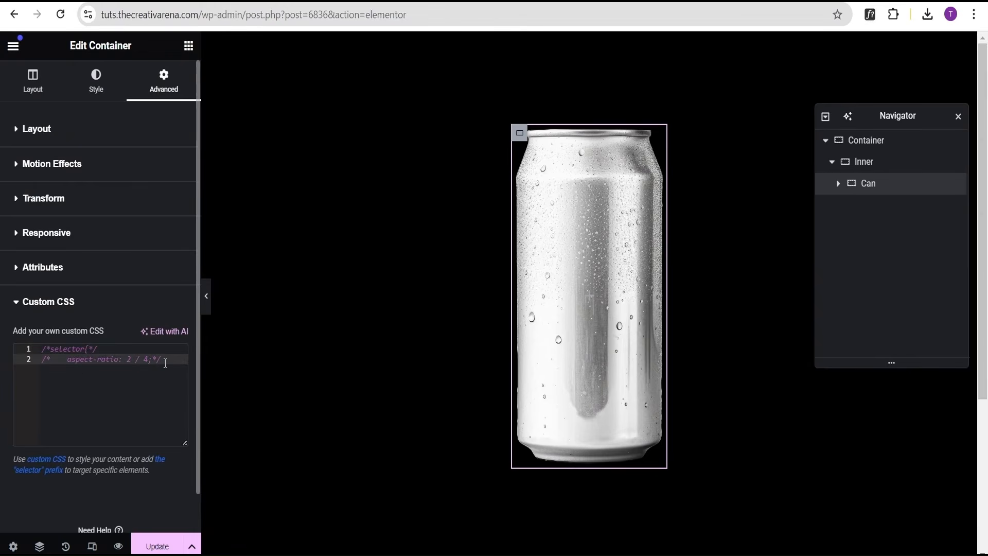
pyautogui.moveTo(162, 359); pyautogui.dragTo(29, 353)
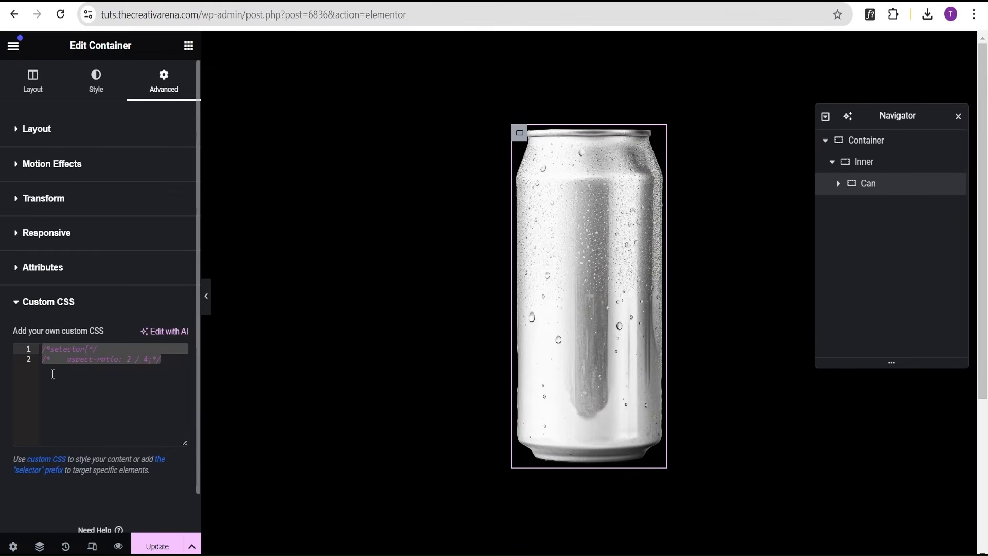
pyautogui.hotkey('ctrl', '/')
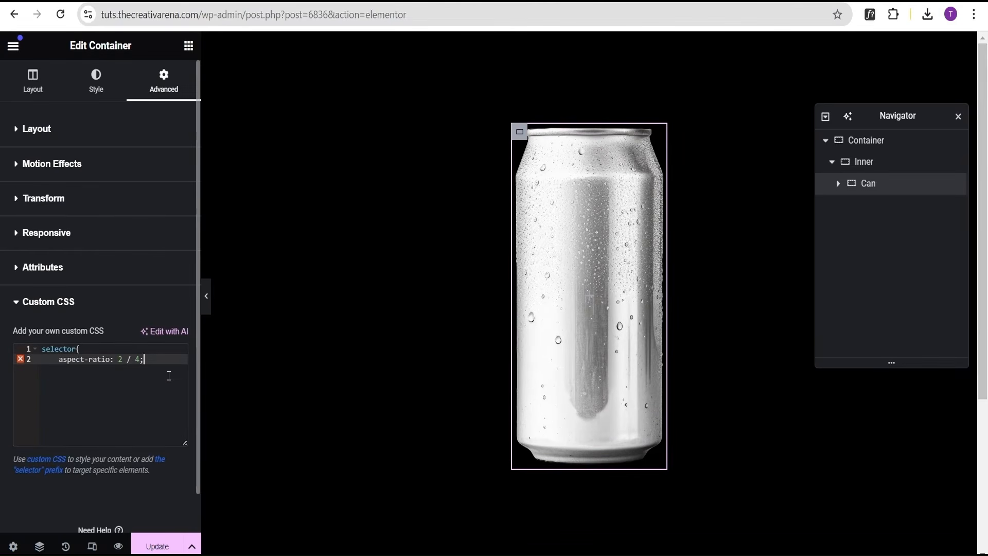
# Add the Coke label image as a classic background overlay on the Can container.
pyautogui.click(96, 82)
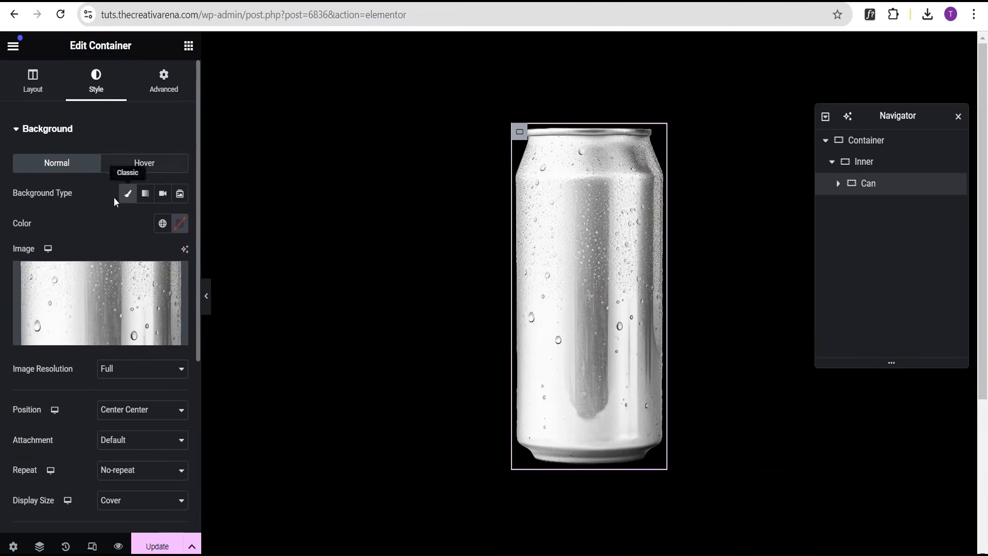
pyautogui.click(79, 130)
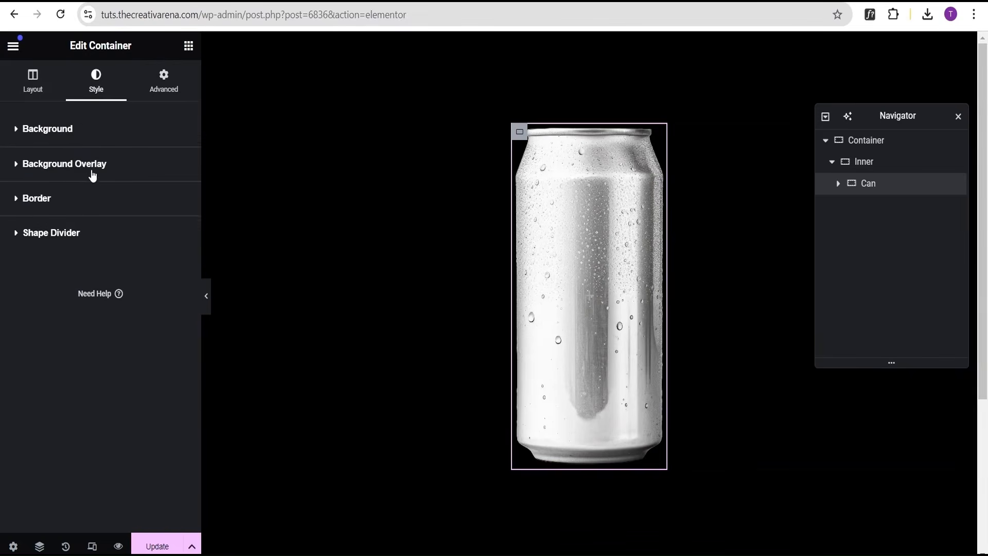
pyautogui.click(72, 166)
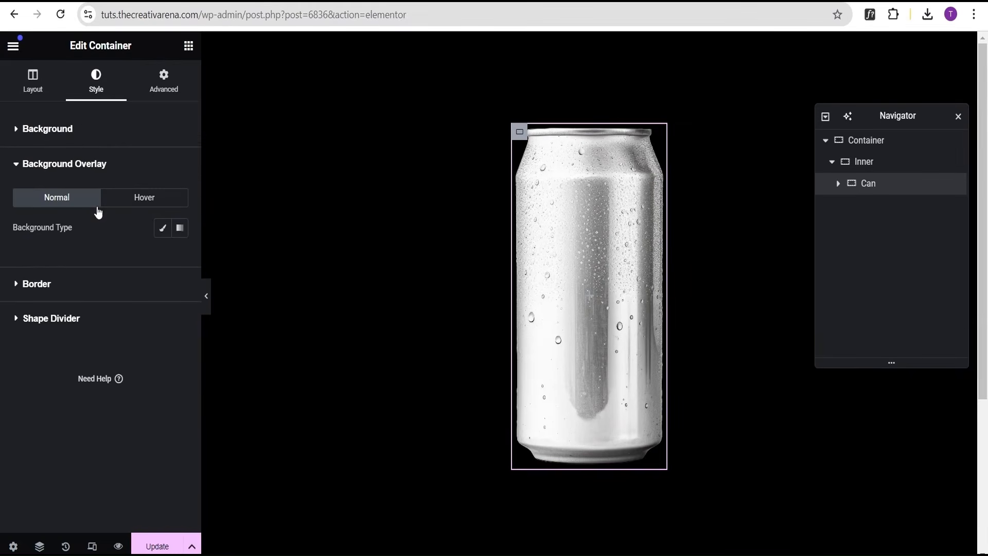
pyautogui.click(163, 228)
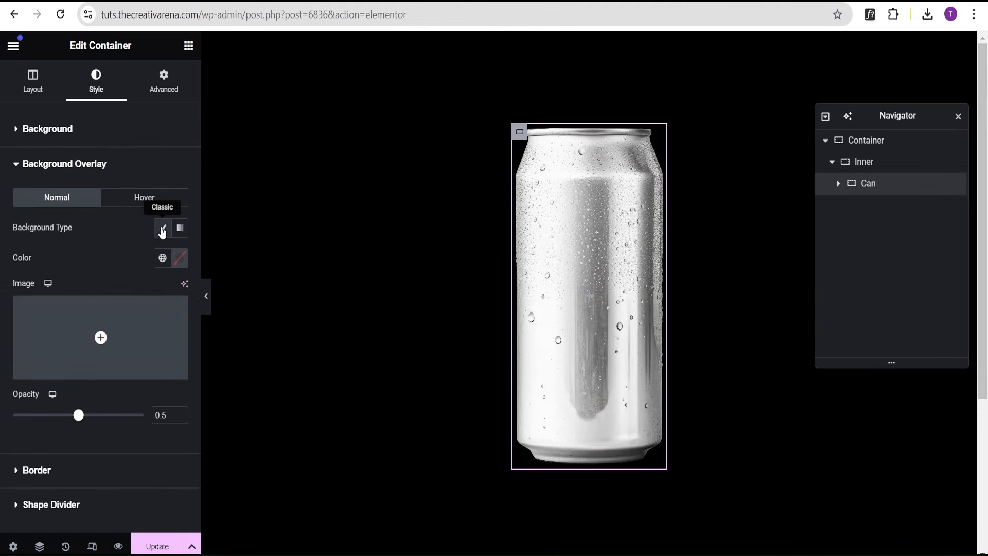
pyautogui.click(107, 332)
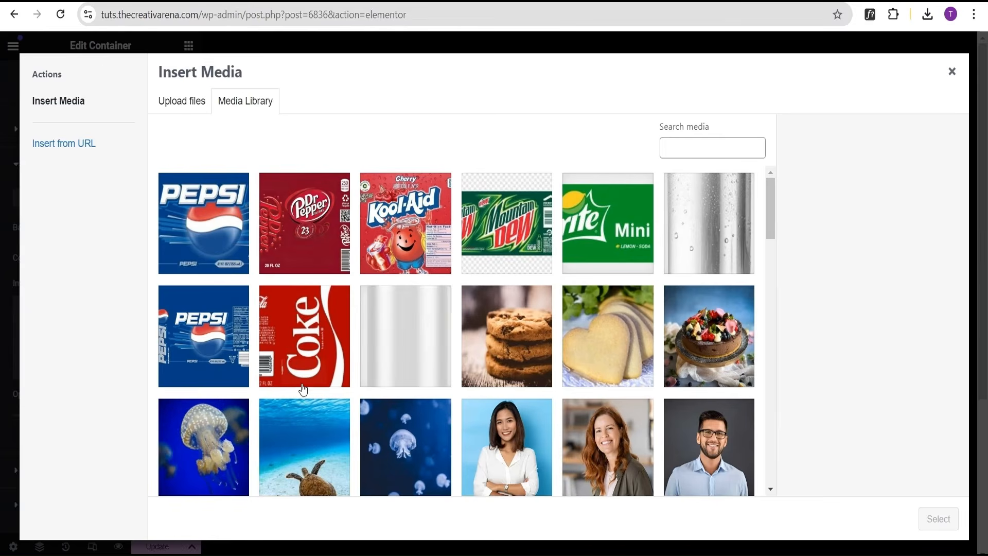
pyautogui.click(306, 350)
pyautogui.click(938, 519)
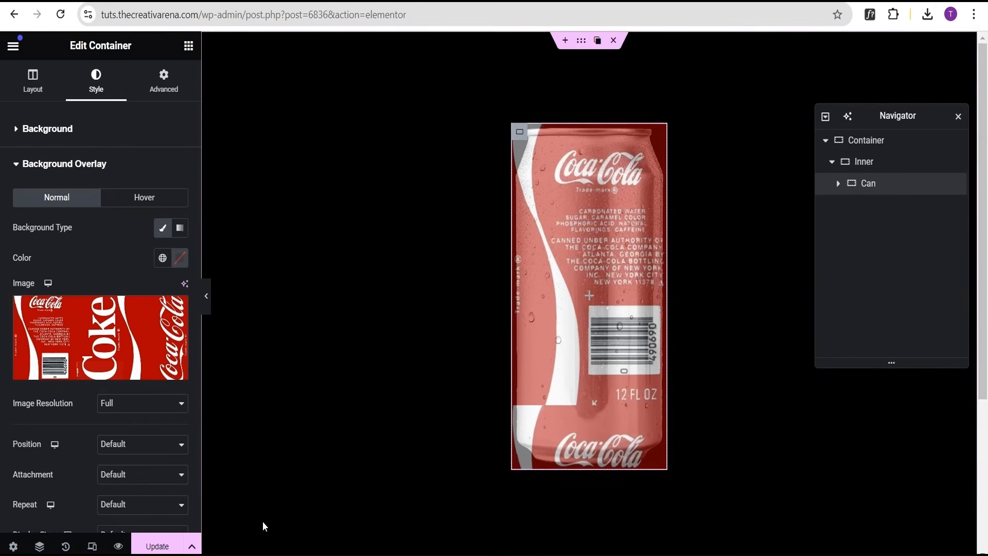
# Set the overlay position to Center Right, repeat to No-repeat, and display size to Cover.
pyautogui.click(124, 449)
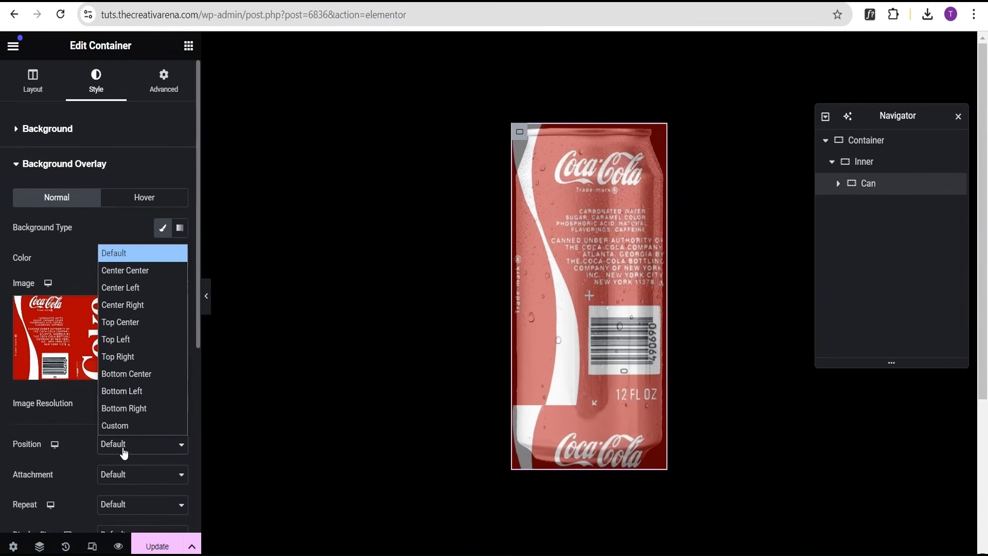
pyautogui.click(138, 309)
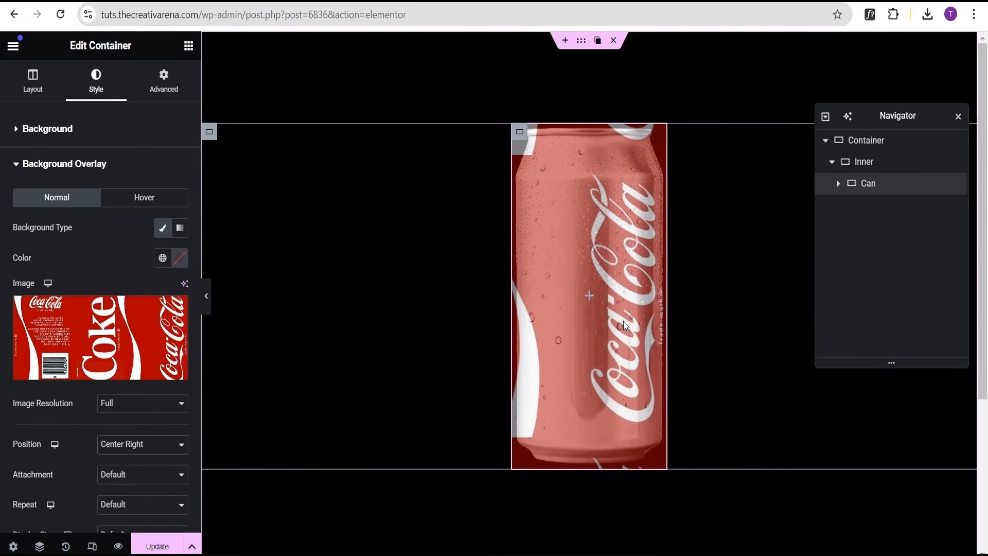
pyautogui.scroll(-3, 113, 378)
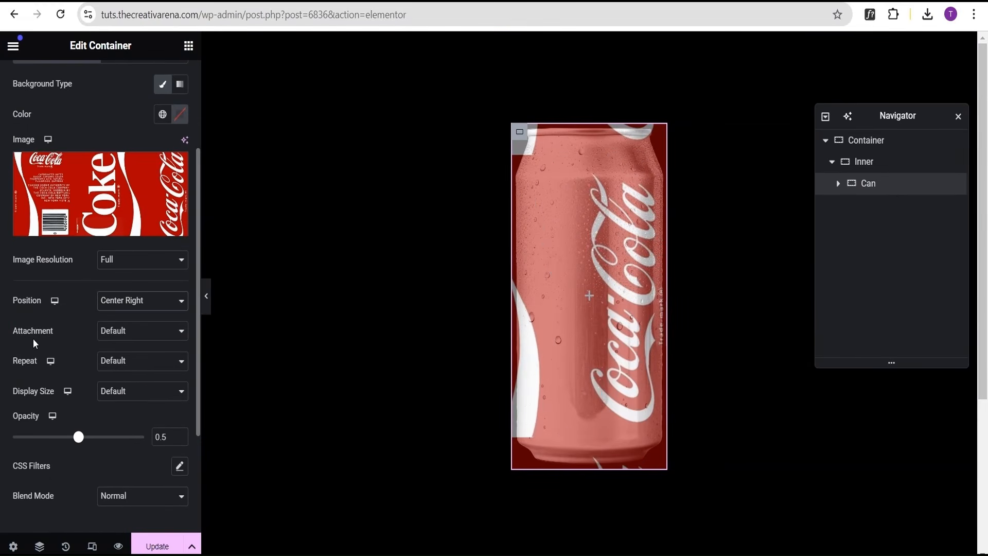
pyautogui.click(125, 364)
pyautogui.click(126, 401)
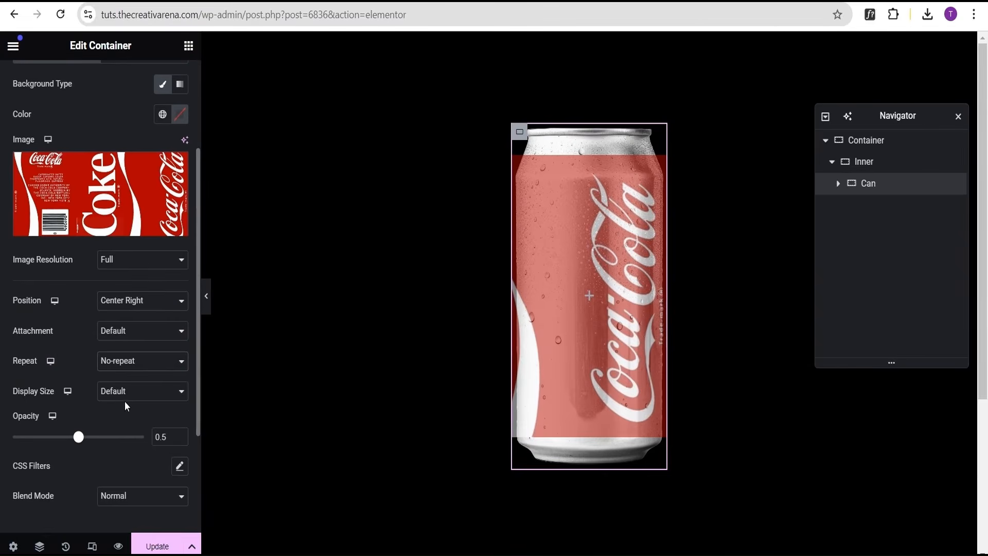
pyautogui.click(129, 392)
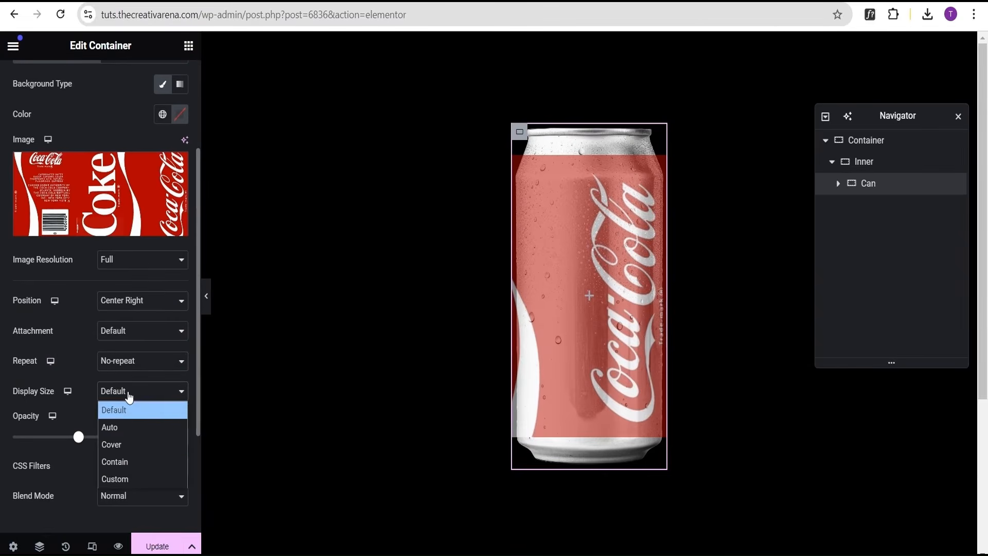
pyautogui.click(128, 445)
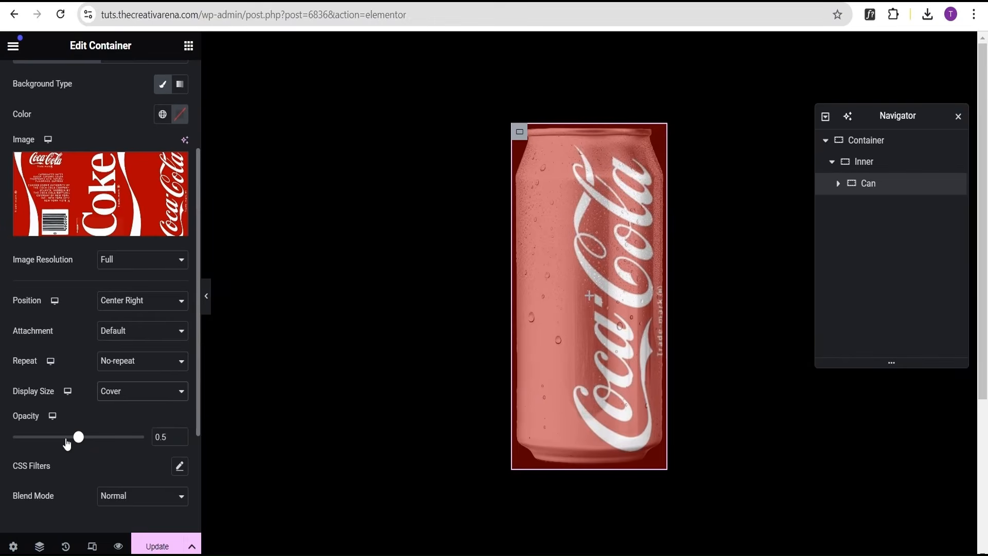
# Set the overlay opacity to 1 and preview the can with the editor panel hidden.
pyautogui.doubleClick(163, 436)
pyautogui.write('1')
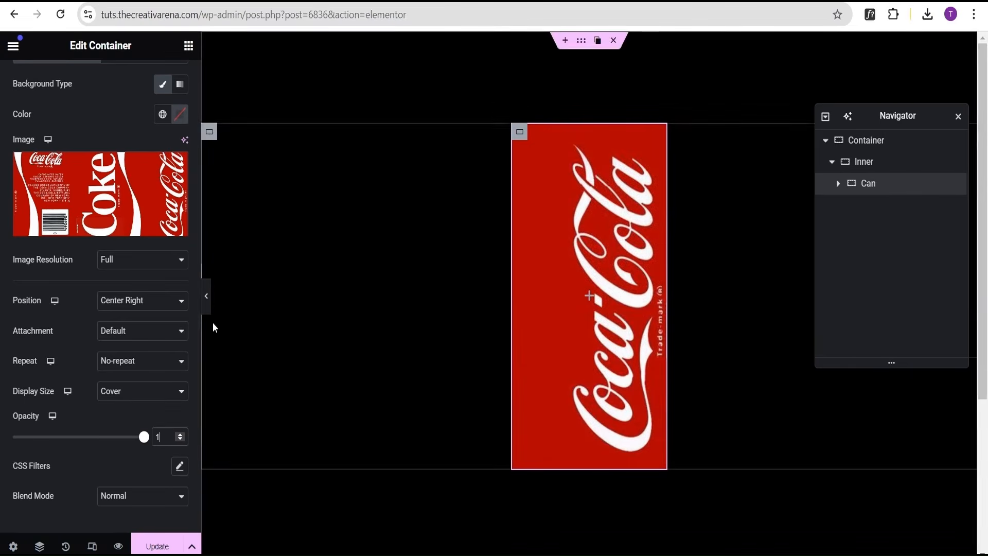
pyautogui.click(206, 298)
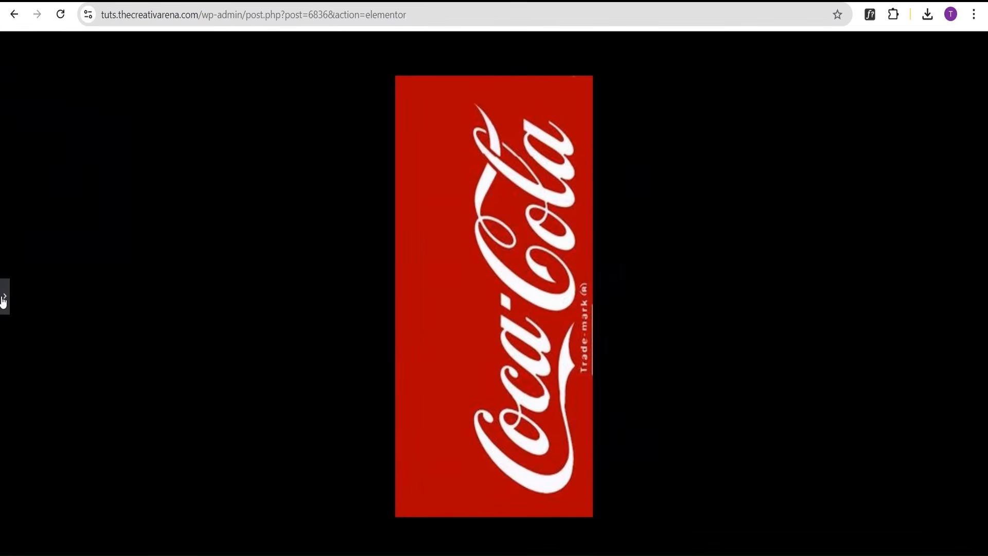
pyautogui.click(3, 298)
# Set the overlay blend mode to Multiply and preview the can with the editor panel hidden.
pyautogui.scroll(-3, 115, 419)
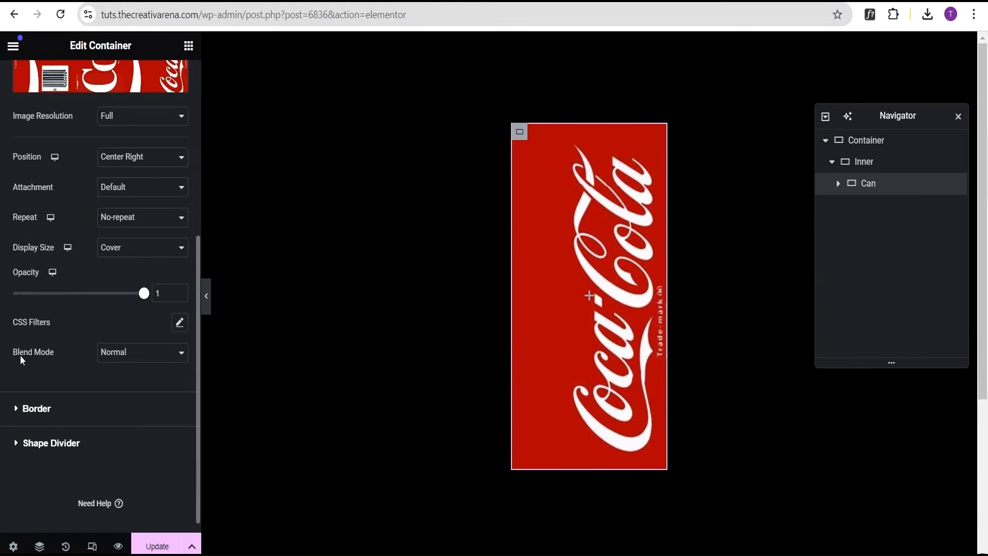
pyautogui.click(115, 353)
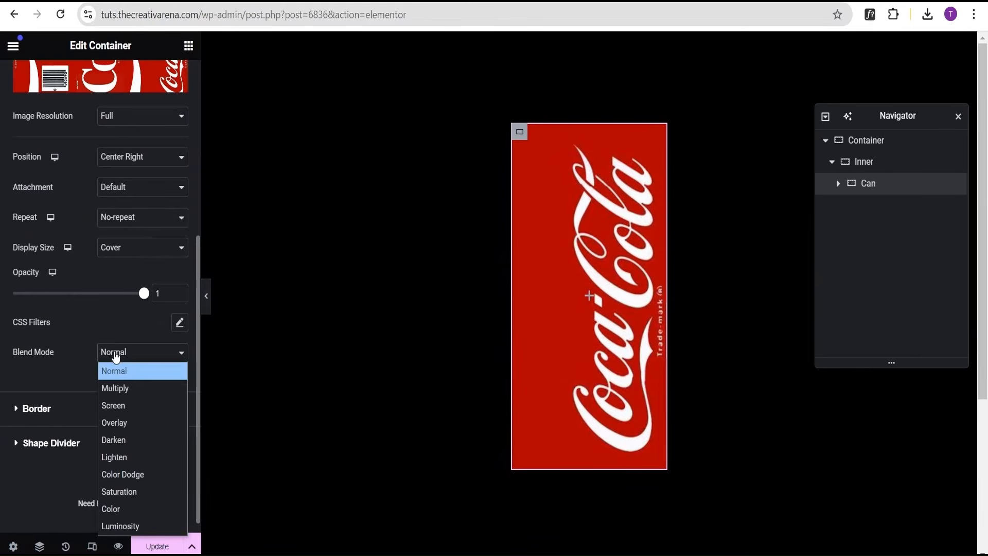
pyautogui.click(124, 389)
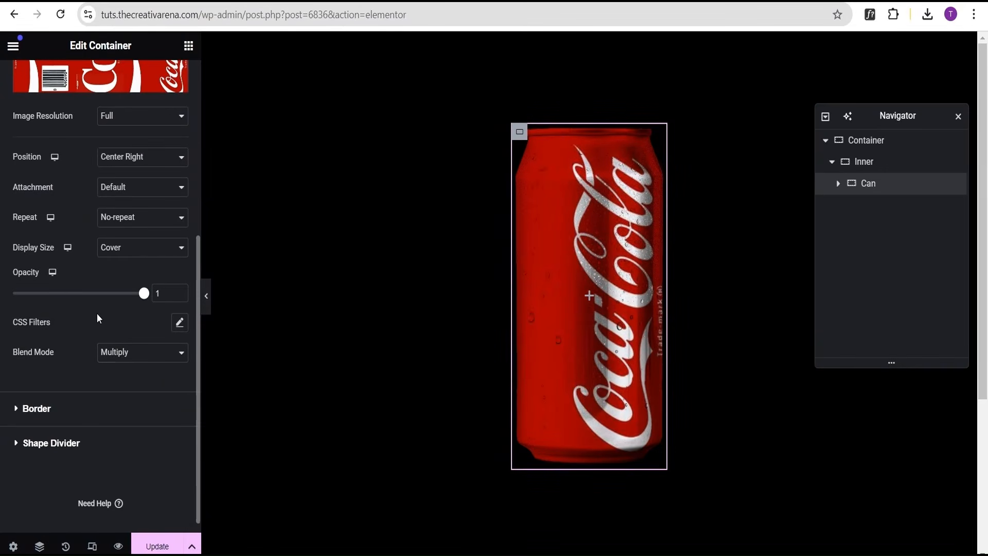
pyautogui.click(207, 298)
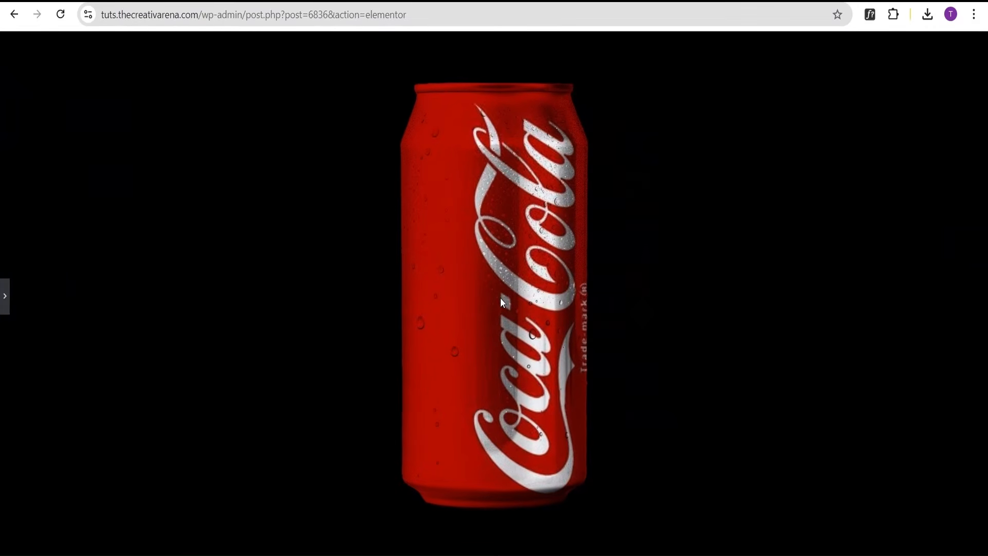
pyautogui.click(4, 302)
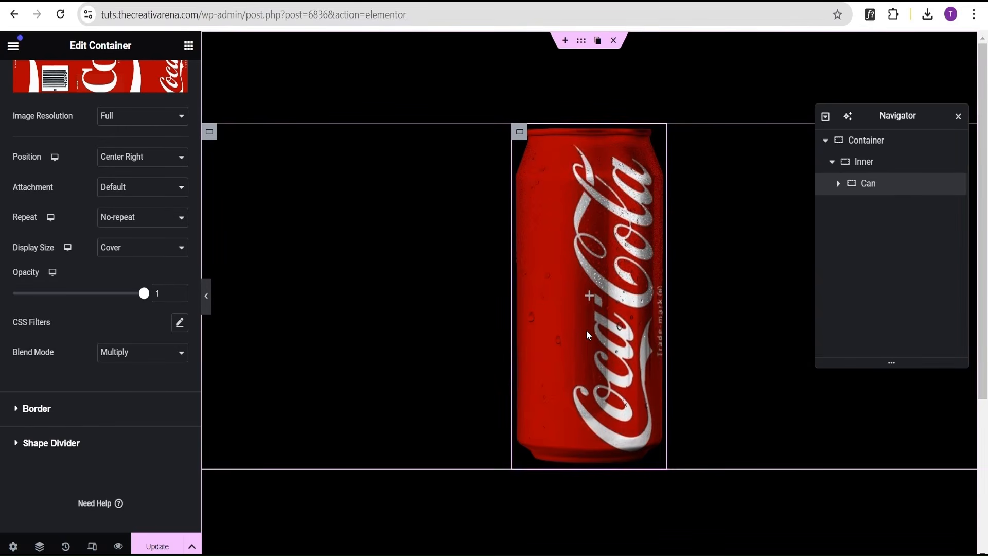
# Try a hover Scale transform of 0.6 on the Can container, preview it with the panel hidden, then reset the scale.
pyautogui.scroll(7, 165, 247)
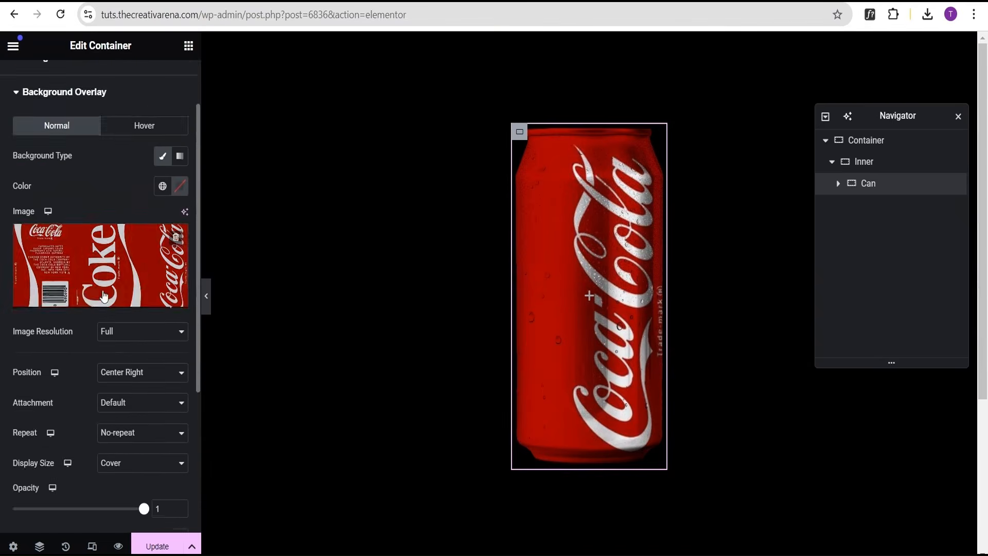
pyautogui.click(162, 82)
pyautogui.click(75, 200)
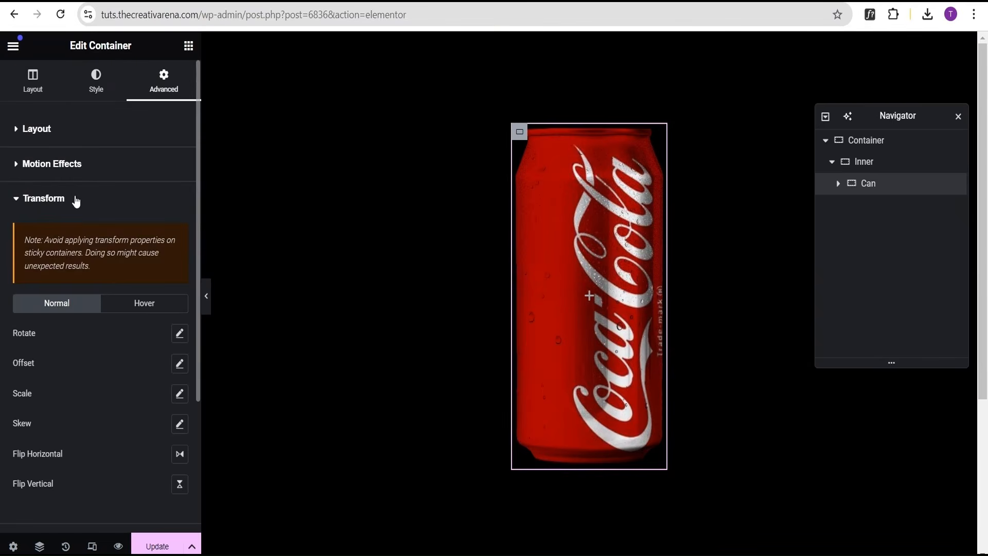
pyautogui.click(148, 306)
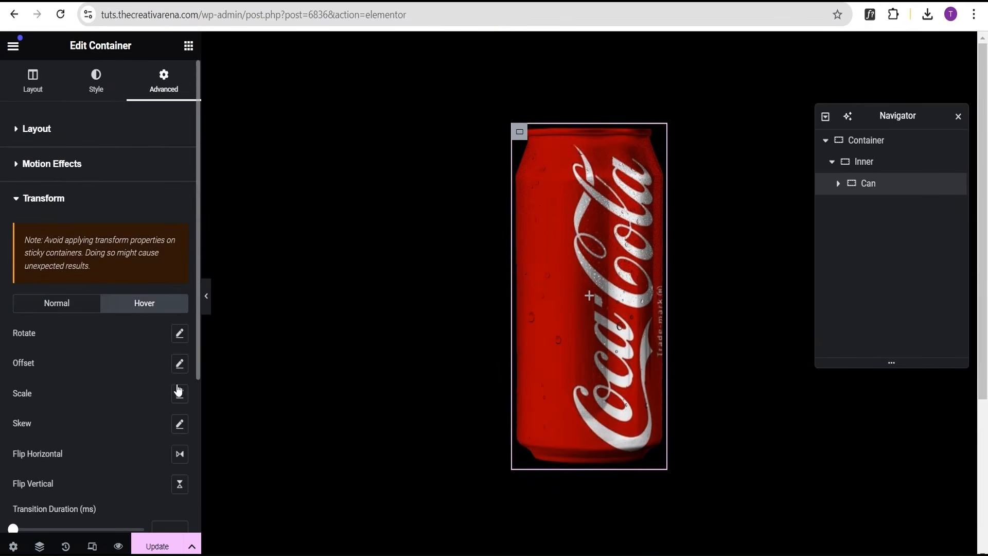
pyautogui.click(180, 396)
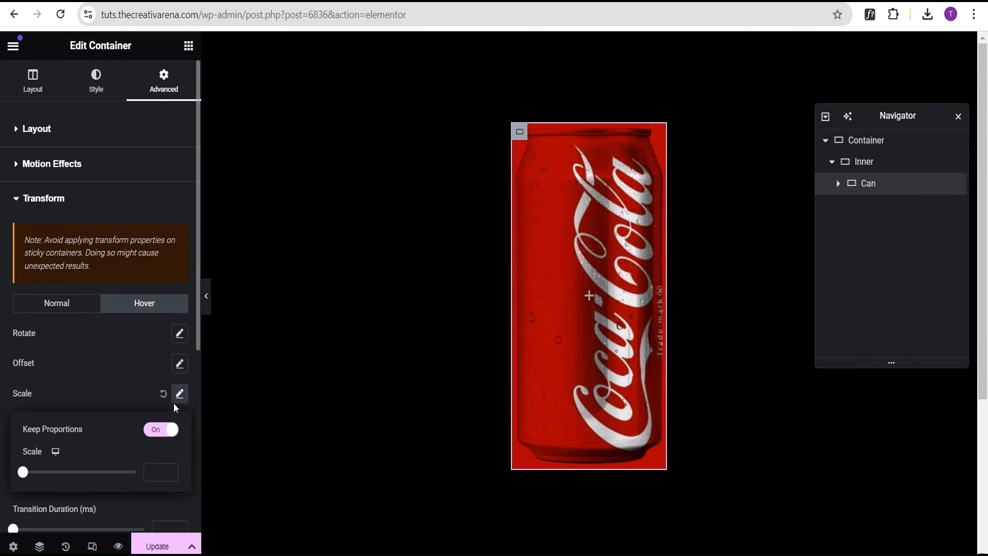
pyautogui.click(205, 303)
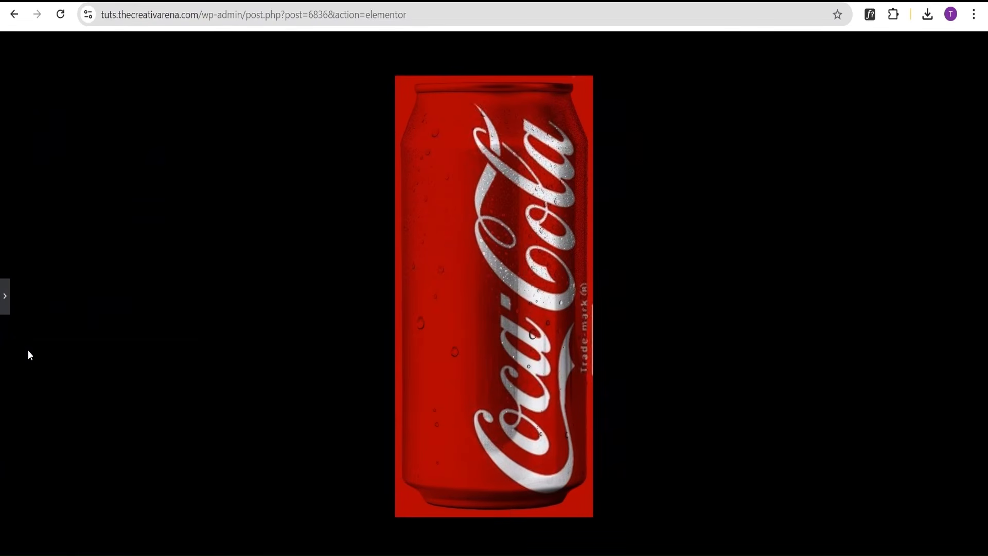
pyautogui.click(5, 295)
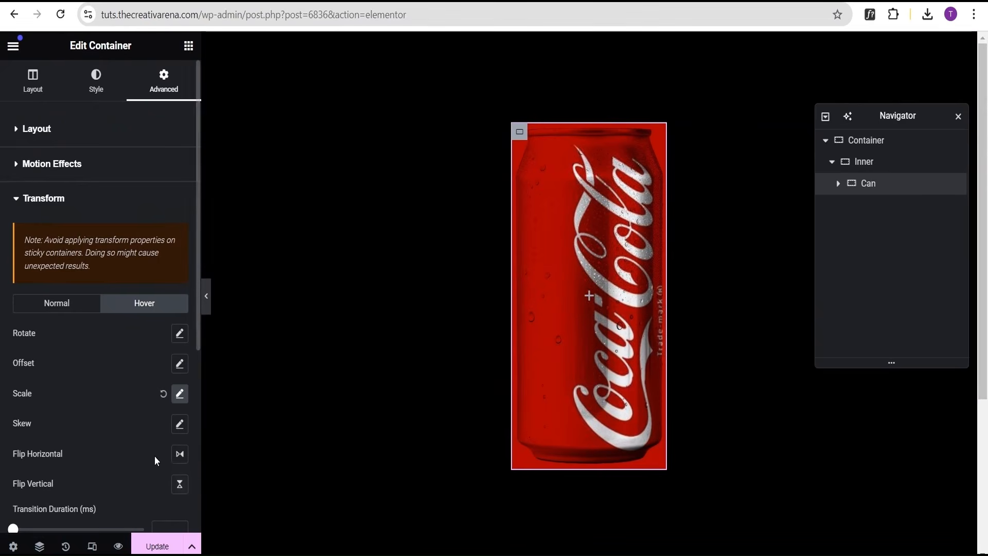
pyautogui.click(180, 394)
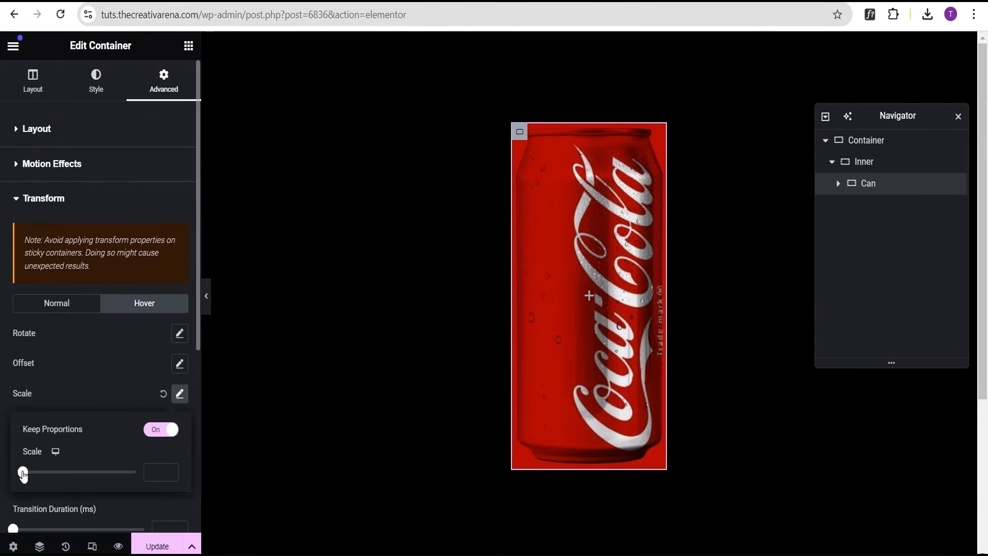
pyautogui.moveTo(23, 473); pyautogui.dragTo(57, 472)
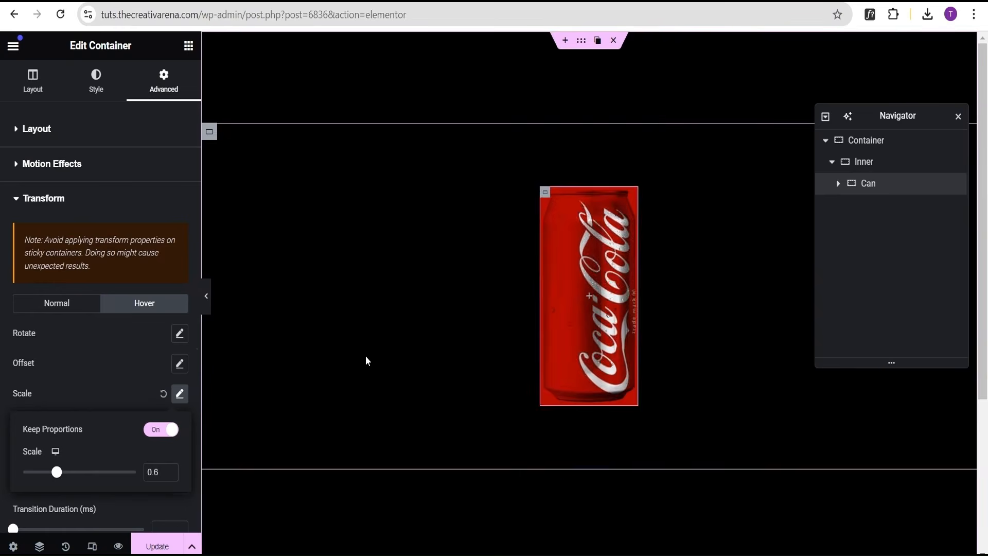
pyautogui.click(206, 298)
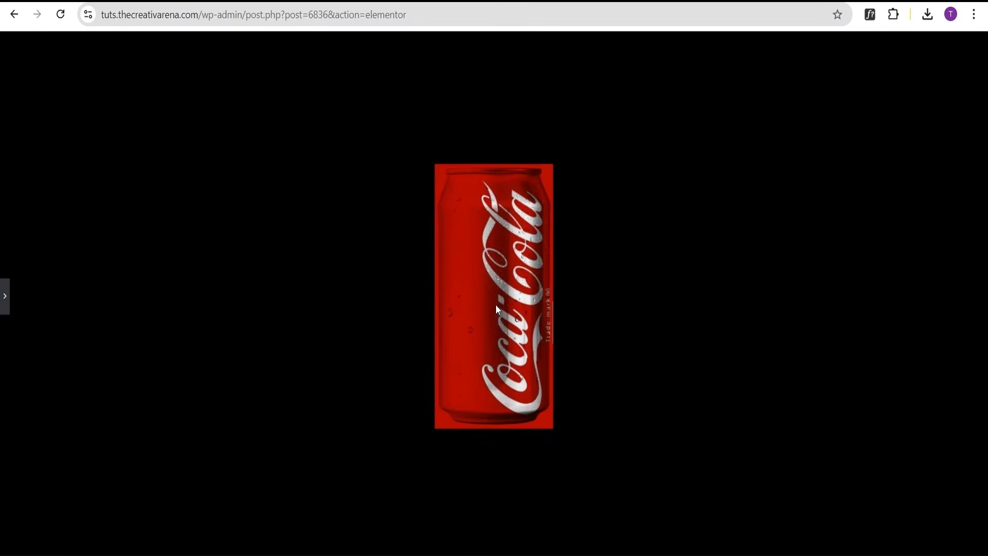
pyautogui.click(4, 296)
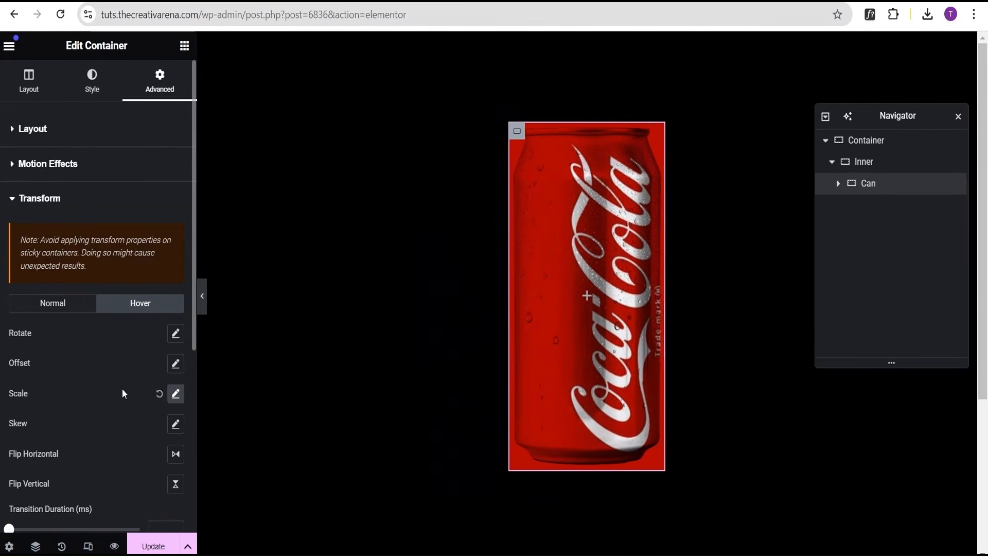
pyautogui.click(163, 394)
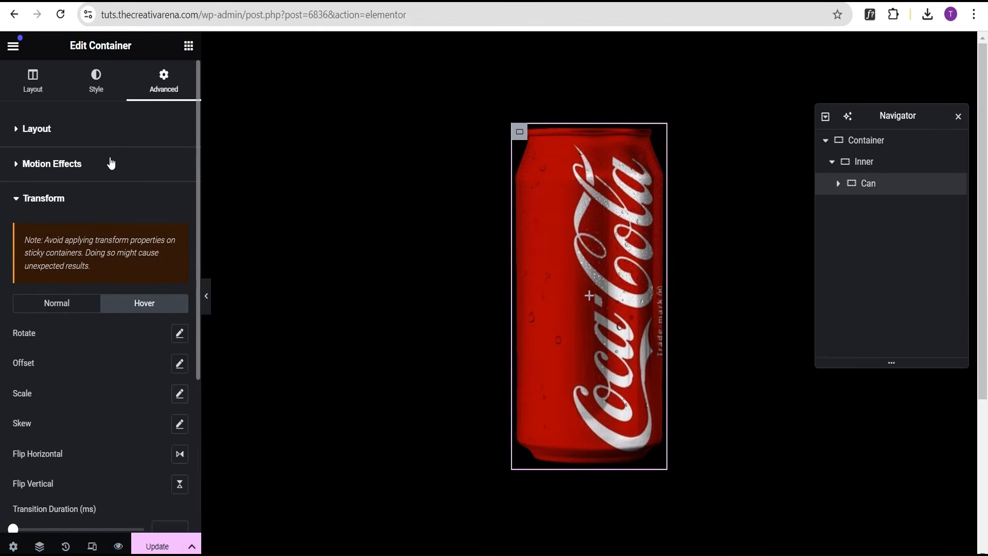
# Add custom CSS to the Can: aspect-ratio 2 / 4, an empty mask-image url(""), and mask-size 100% 100%.
pyautogui.click(103, 200)
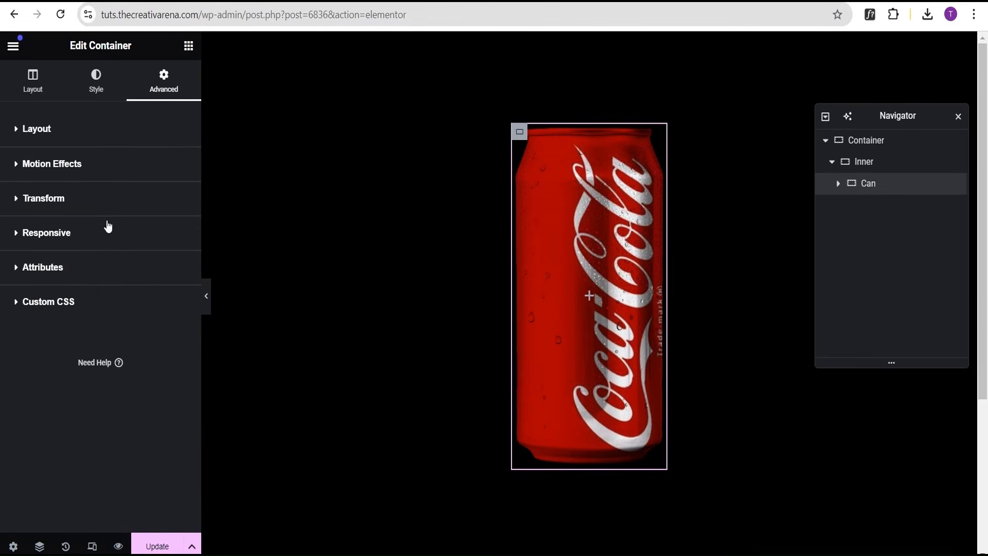
pyautogui.click(105, 304)
pyautogui.click(154, 363)
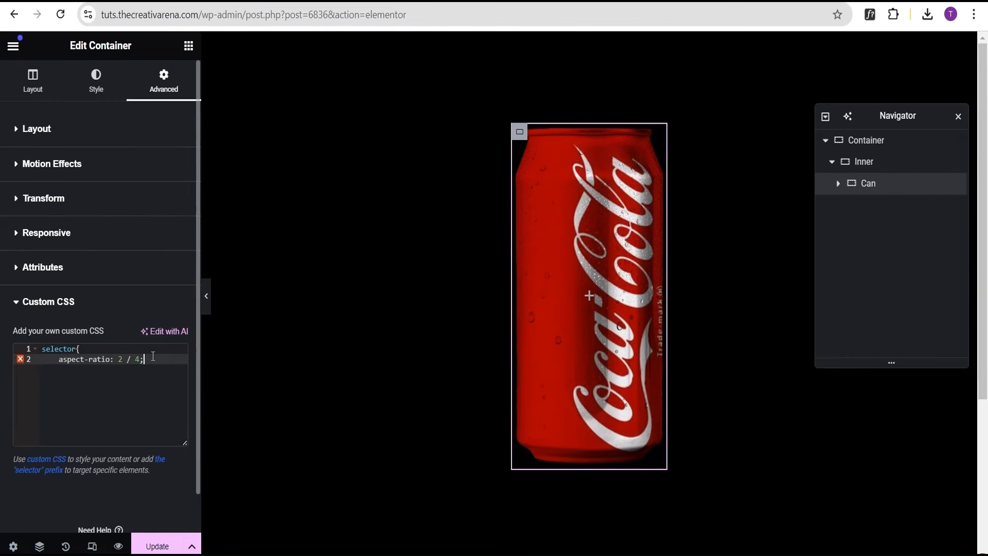
pyautogui.press('Return')
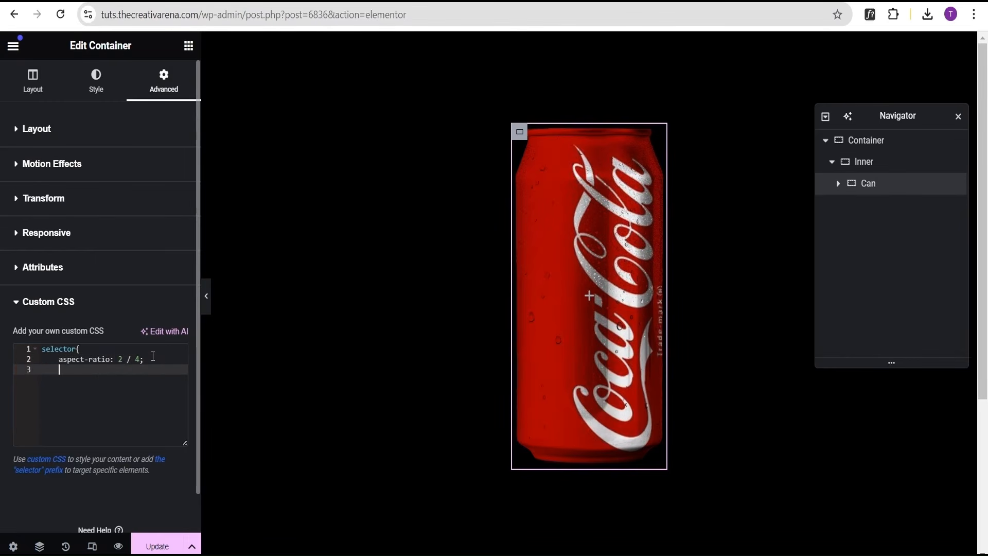
pyautogui.write('mask-image: url("");     mask-size: 100% 100%;')
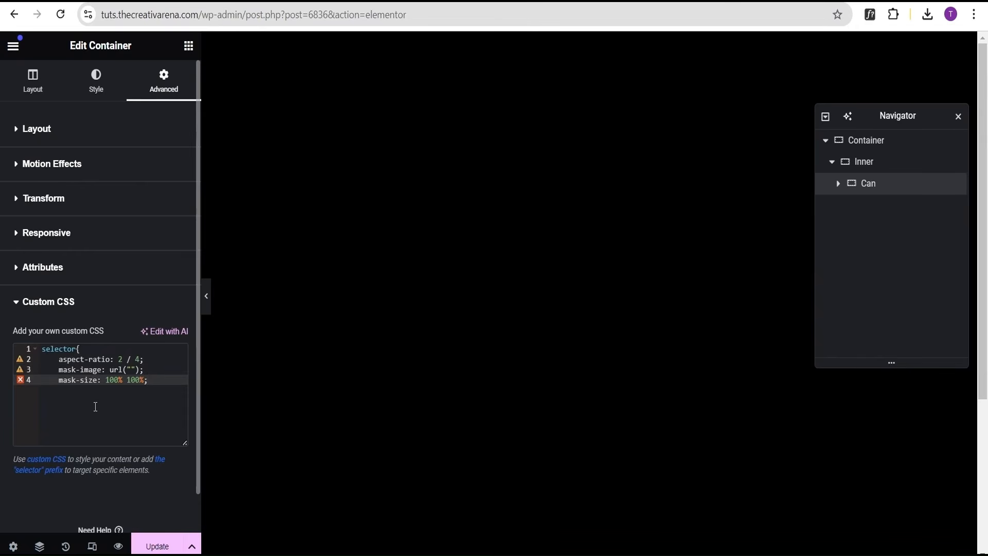
pyautogui.click(132, 369)
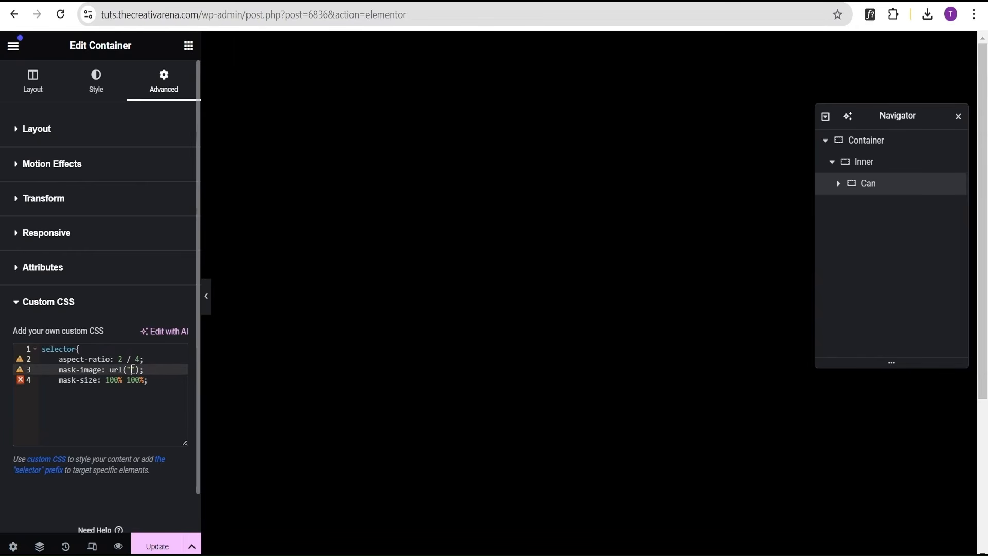
pyautogui.click(153, 379)
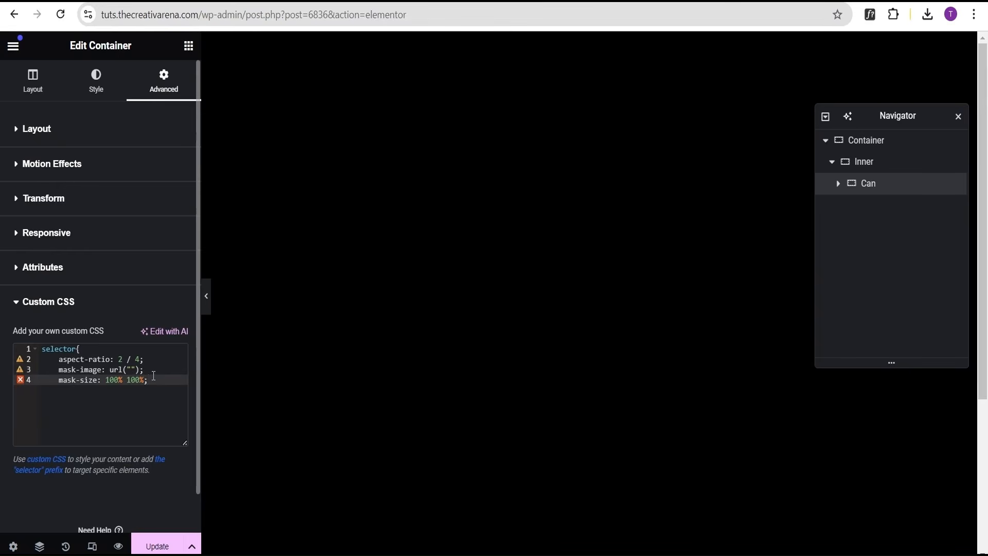
pyautogui.press('Return')
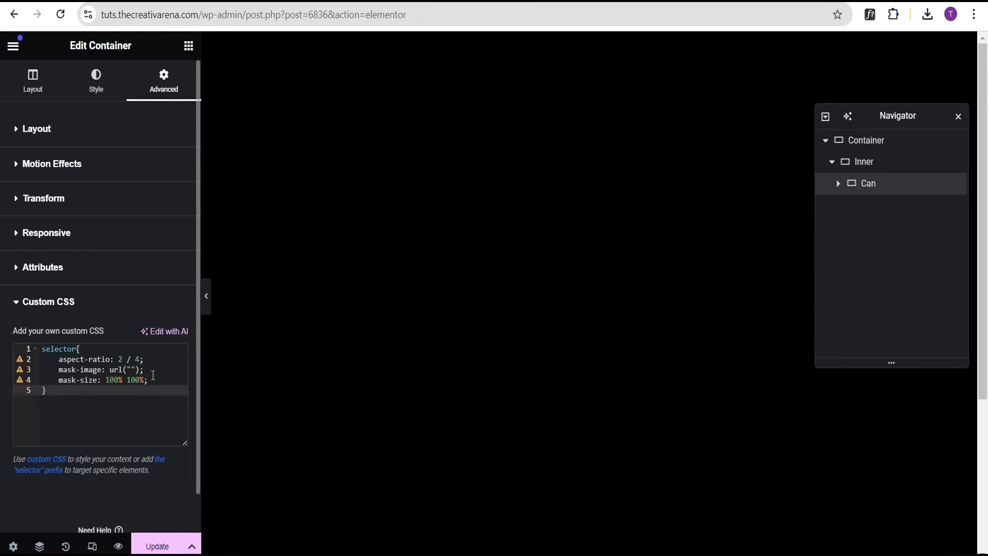
# Copy the file URL of the close-up-.png can image from the background image's media library.
pyautogui.click(132, 369)
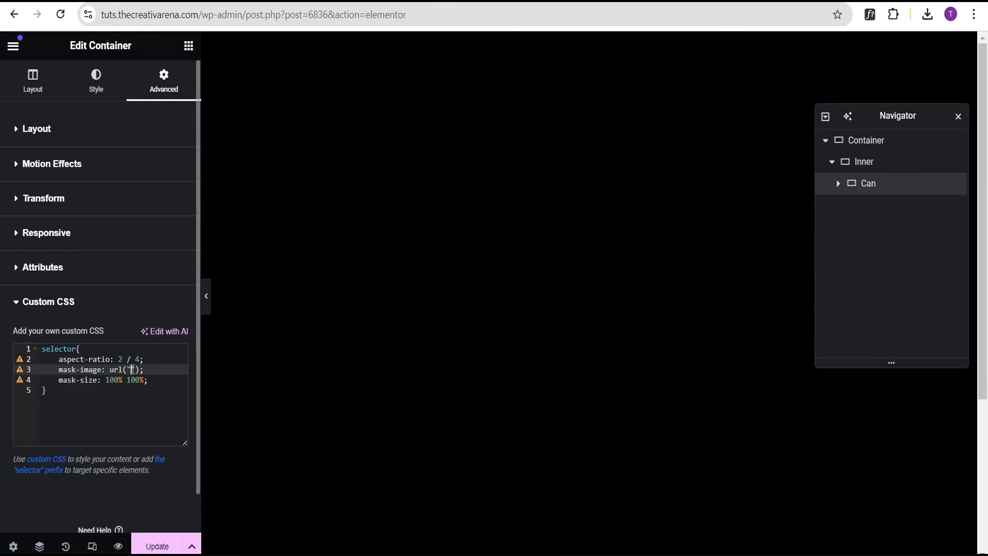
pyautogui.click(96, 87)
pyautogui.click(92, 299)
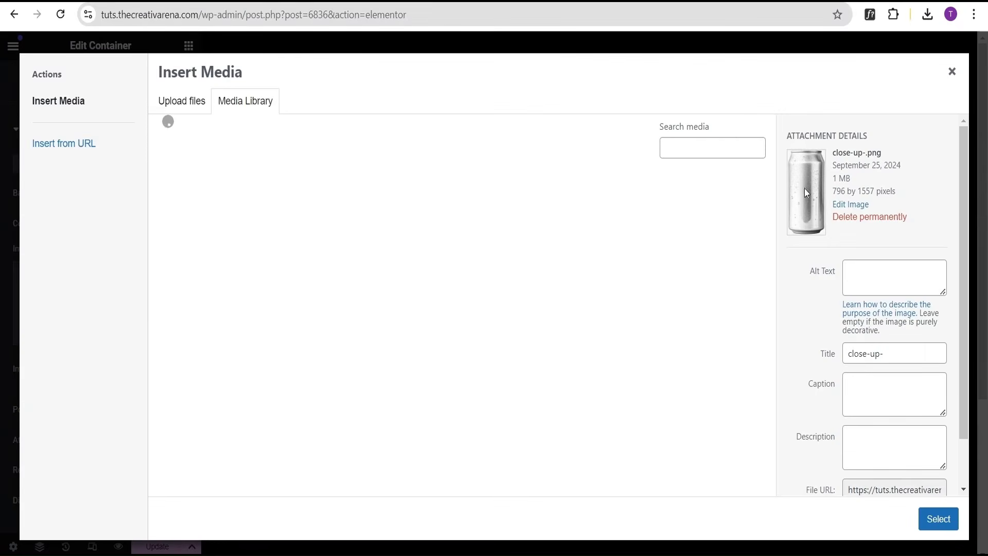
pyautogui.scroll(-1, 870, 453)
pyautogui.click(850, 434)
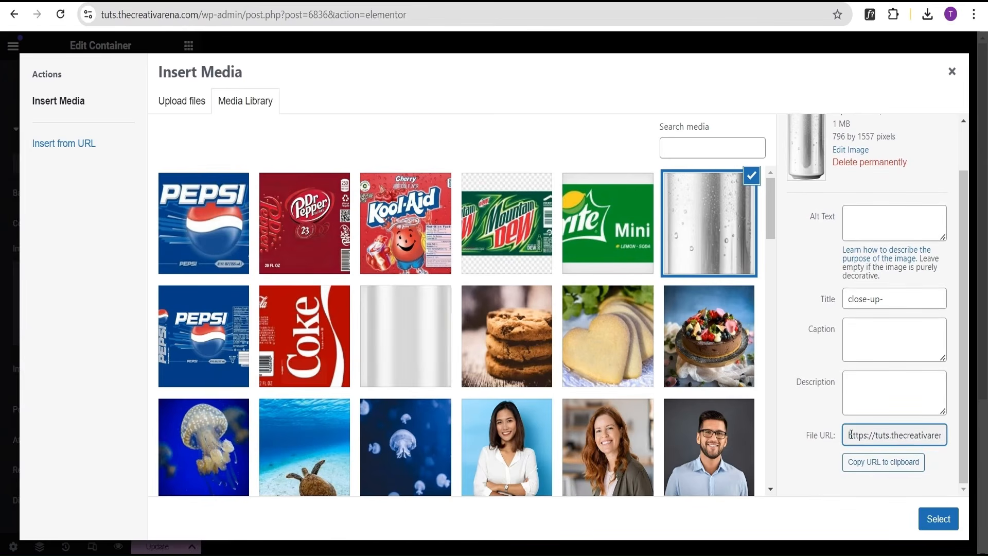
pyautogui.moveTo(850, 435); pyautogui.dragTo(943, 434)
pyautogui.hotkey('ctrl', 'c')
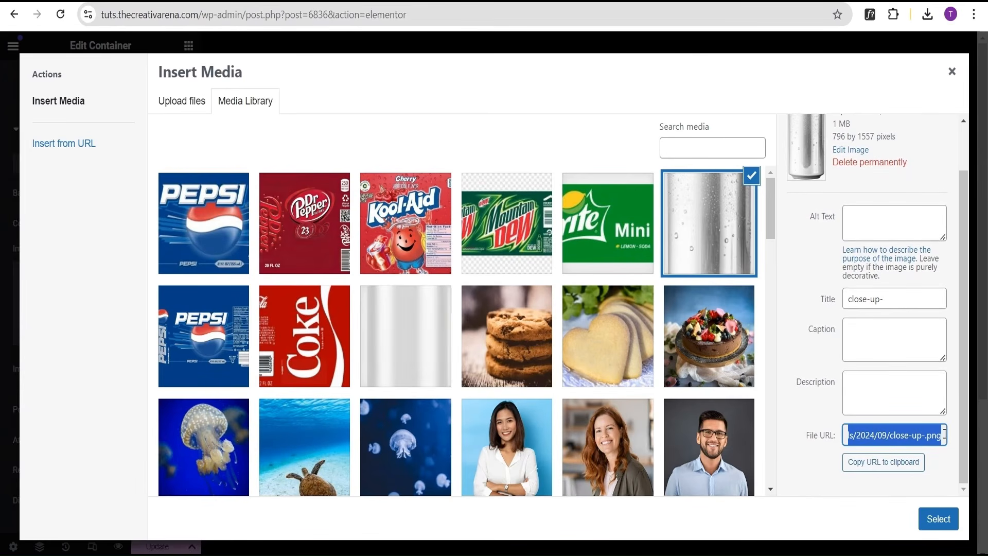
pyautogui.click(952, 72)
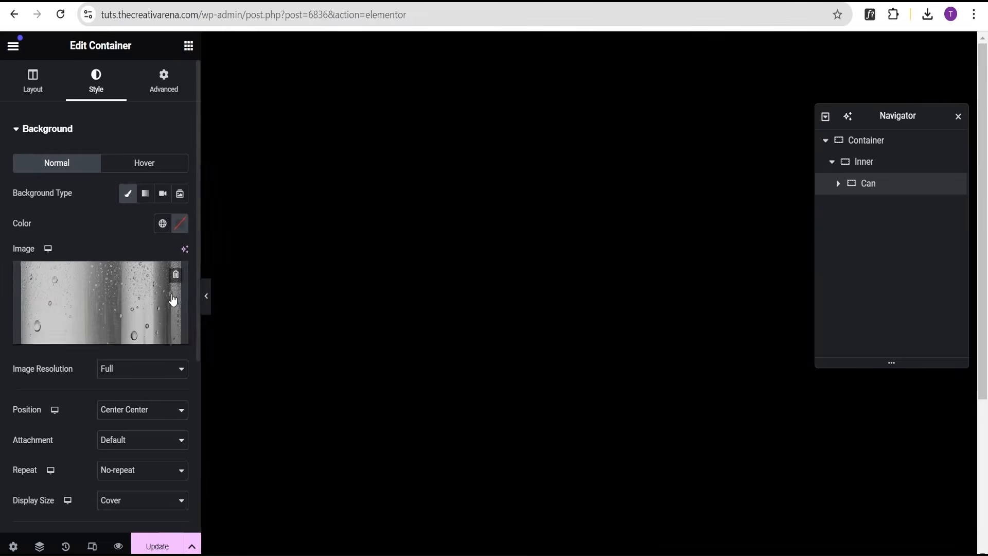
# Paste the close-up-.png URL inside the mask-image url quotes in the Can's custom CSS.
pyautogui.click(139, 84)
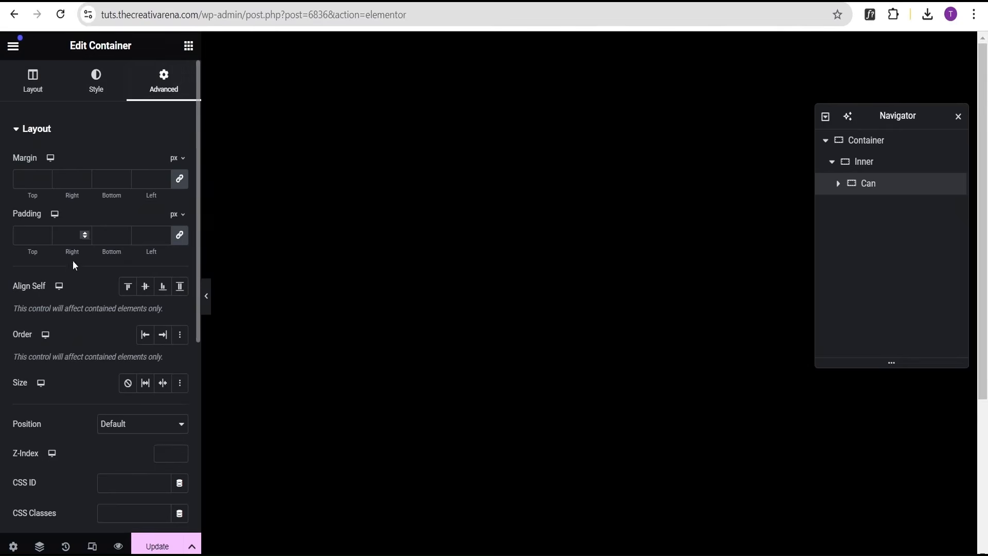
pyautogui.click(73, 132)
pyautogui.click(82, 311)
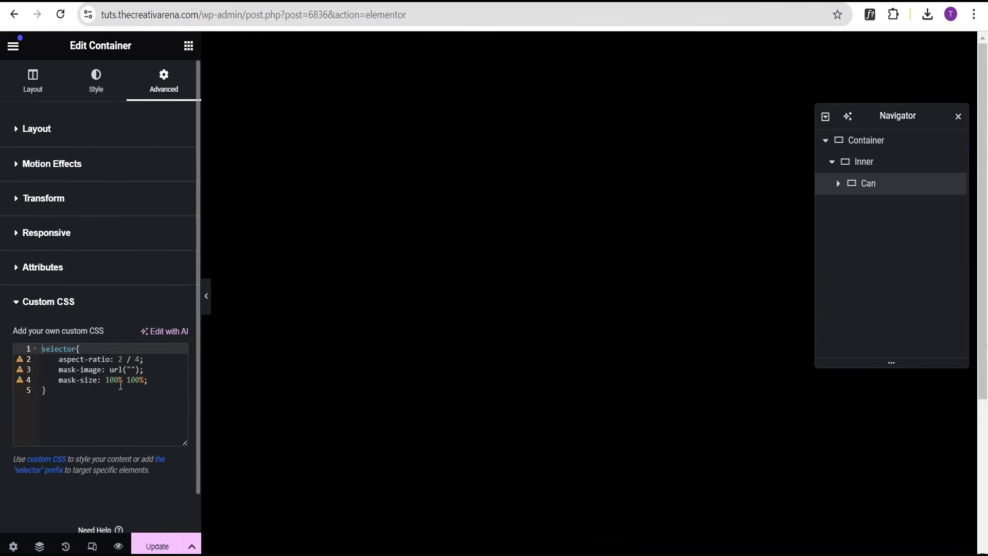
pyautogui.click(131, 370)
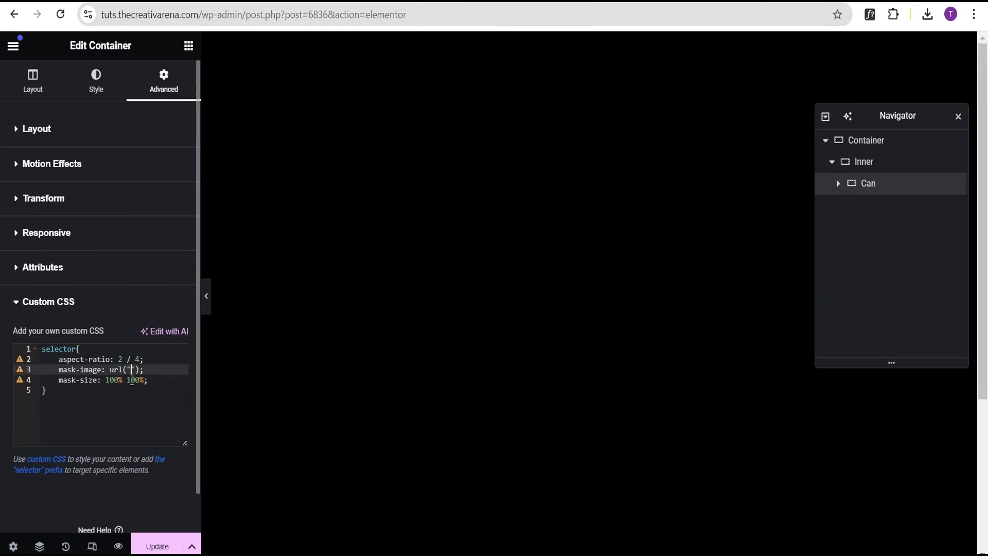
pyautogui.hotkey('ctrl', 'v')
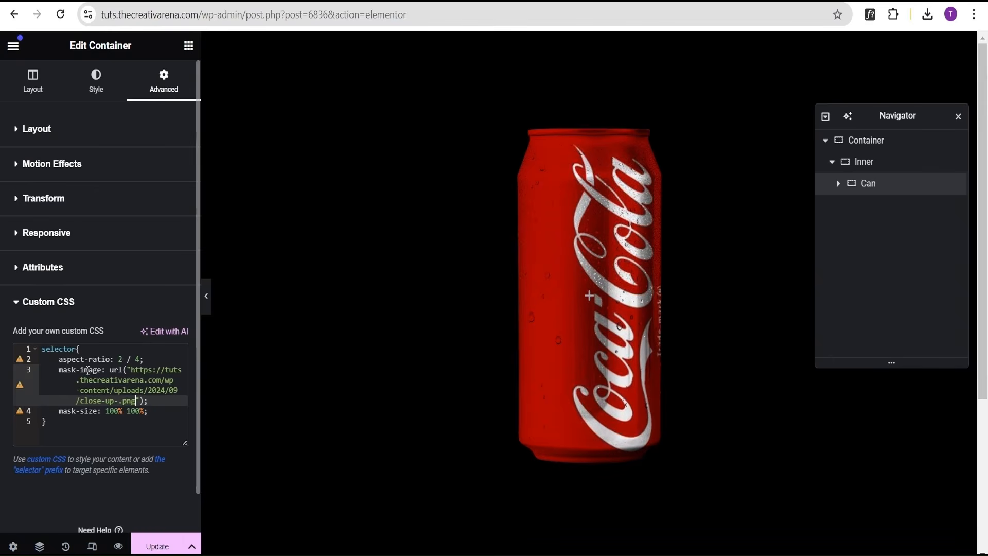
pyautogui.click(51, 432)
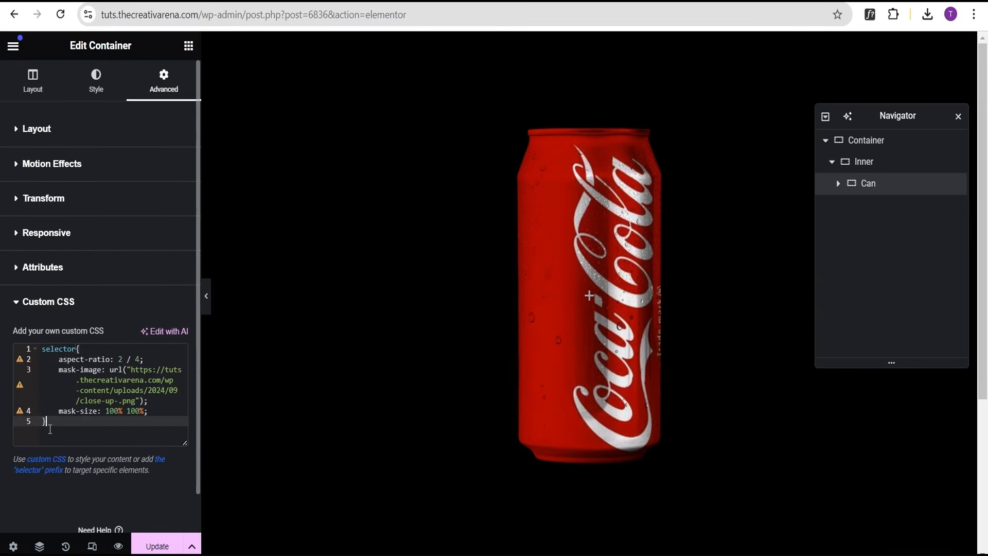
pyautogui.click(132, 369)
pyautogui.moveTo(132, 369); pyautogui.dragTo(139, 400)
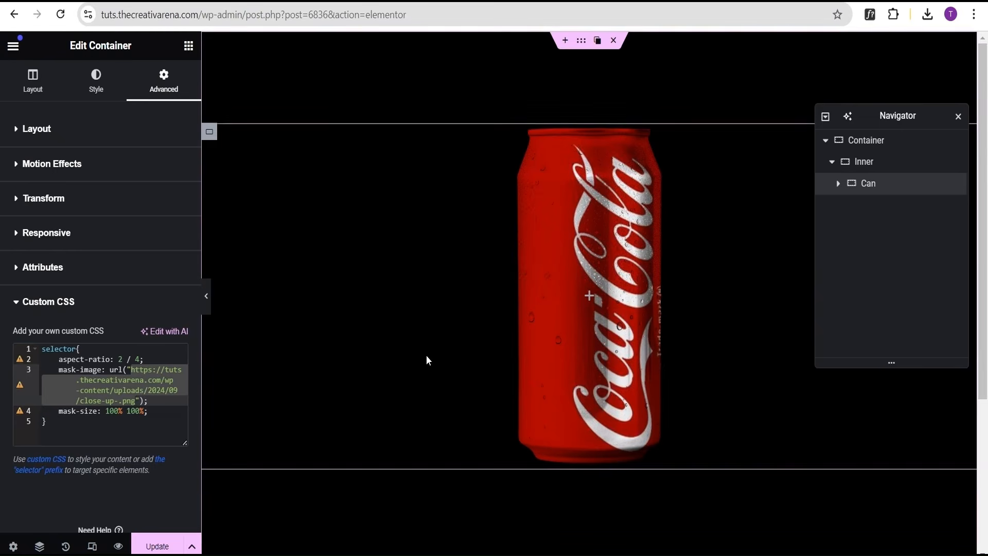
pyautogui.click(94, 423)
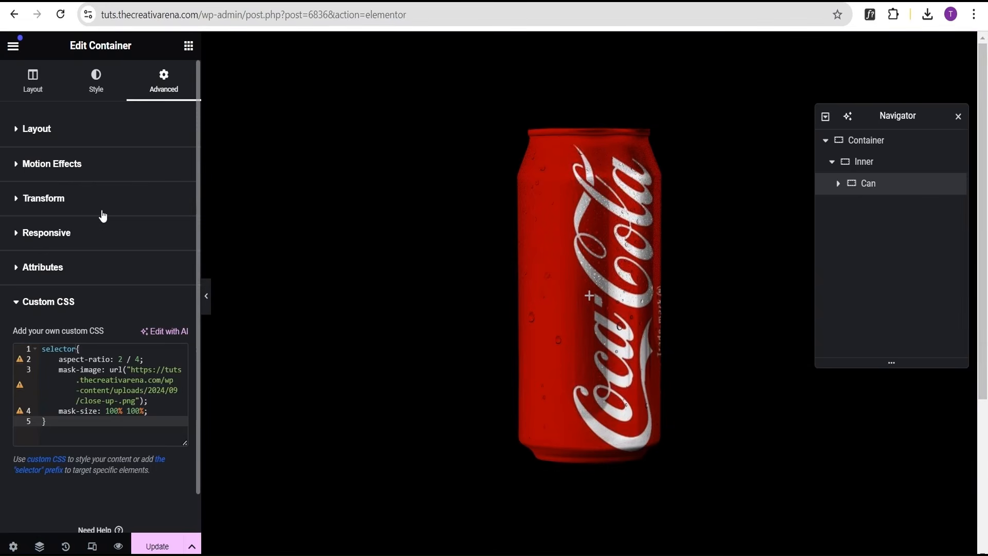
# Add the Coke label image as the Can's hover background overlay image.
pyautogui.click(83, 135)
pyautogui.click(80, 135)
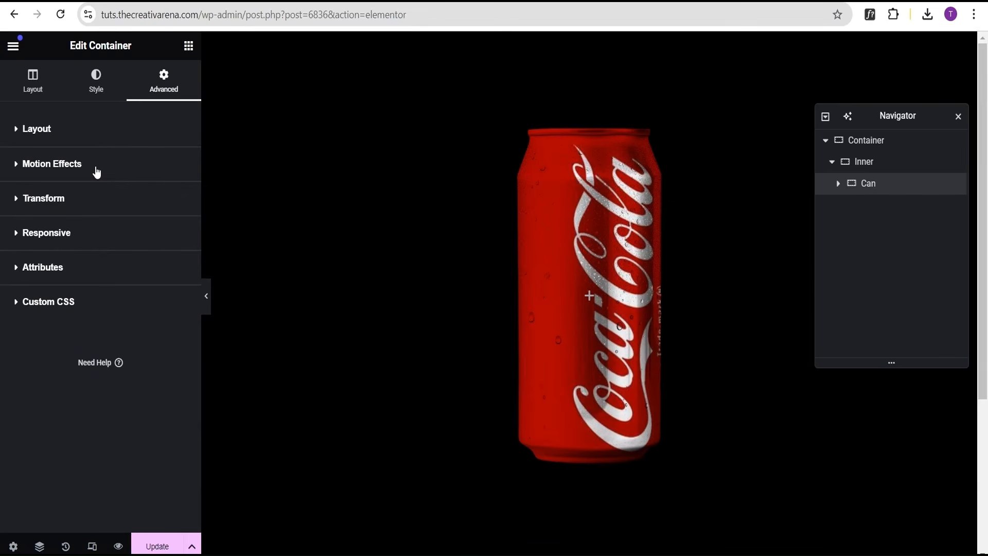
pyautogui.click(96, 88)
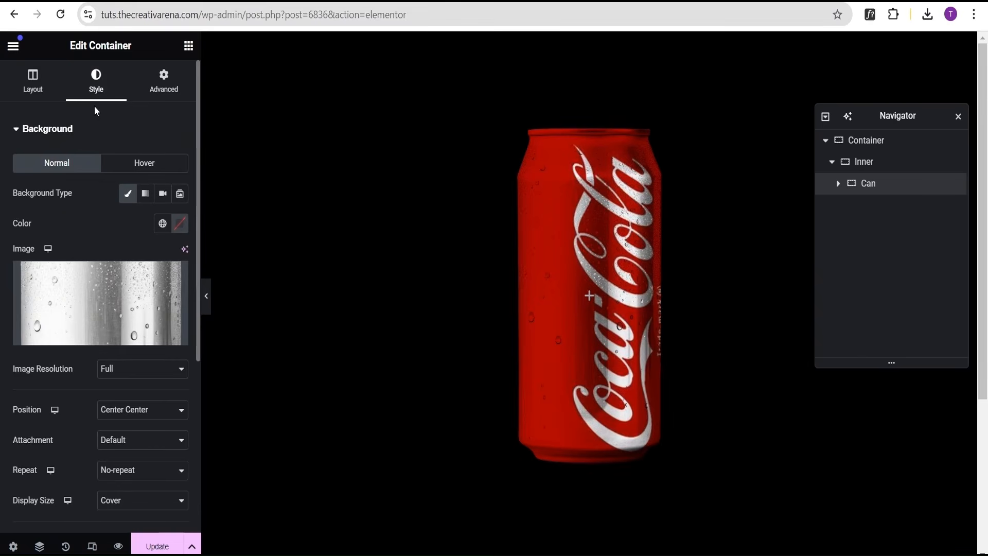
pyautogui.click(61, 128)
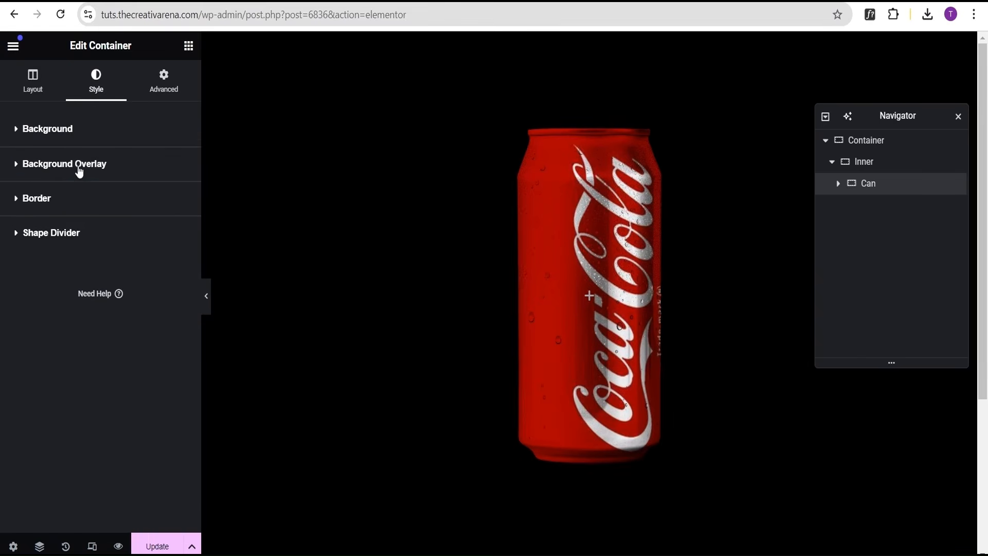
pyautogui.click(83, 167)
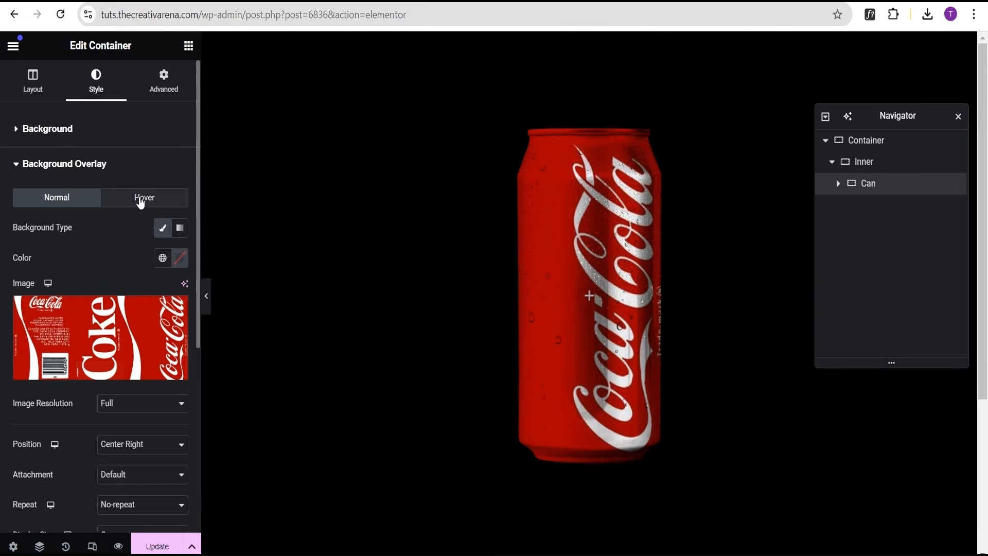
pyautogui.click(140, 201)
pyautogui.click(162, 228)
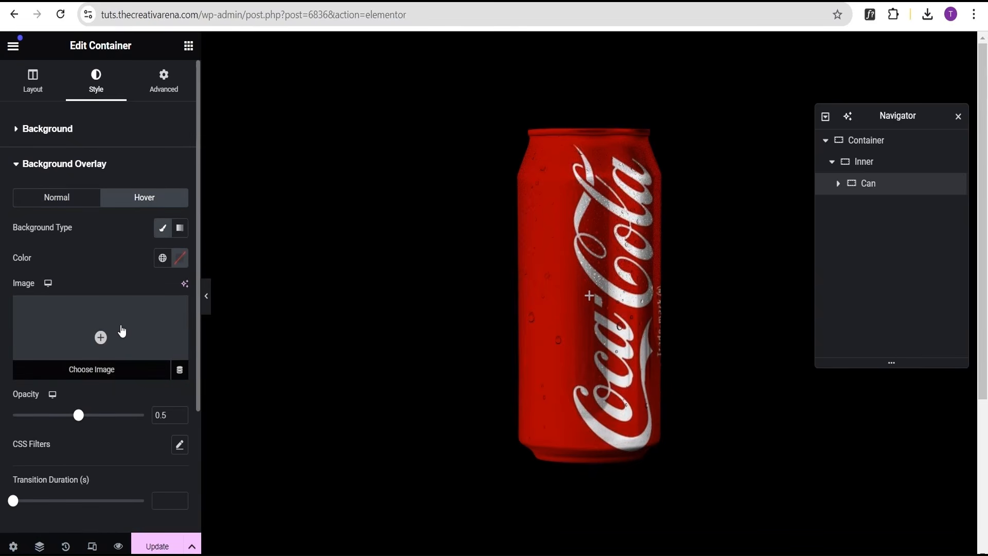
pyautogui.click(122, 330)
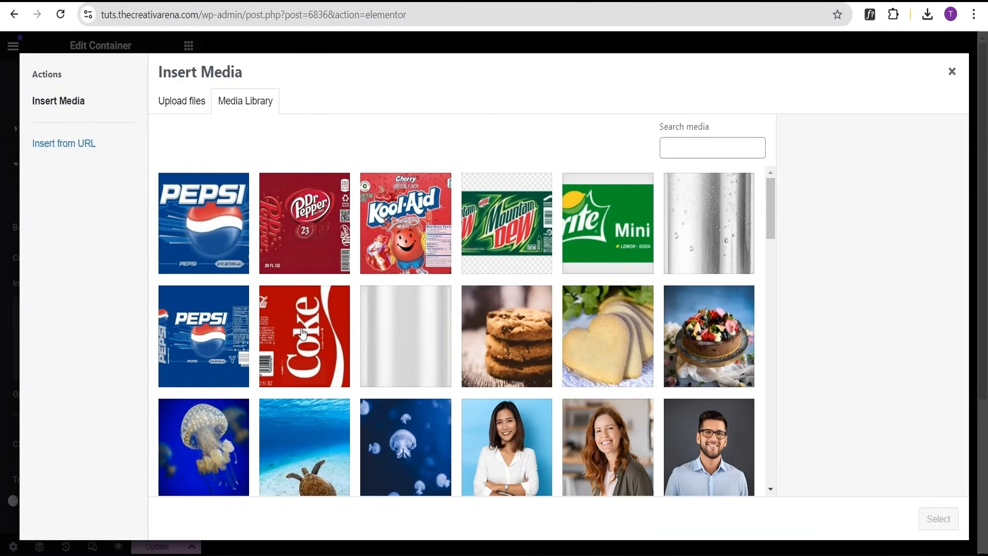
pyautogui.click(302, 334)
pyautogui.click(938, 519)
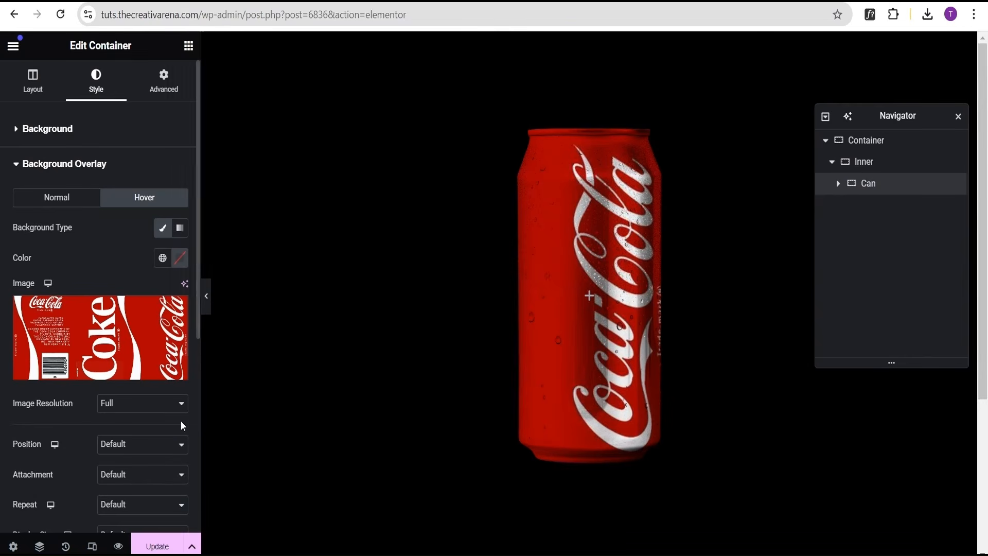
# Set the hover overlay image position to Center Left, comparing with the normal-state overlay settings.
pyautogui.click(135, 445)
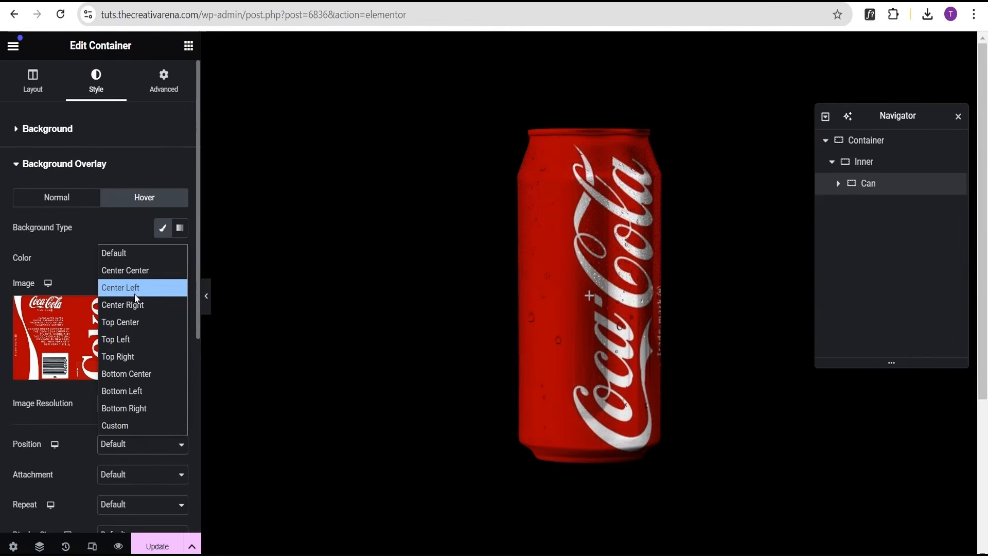
pyautogui.click(56, 198)
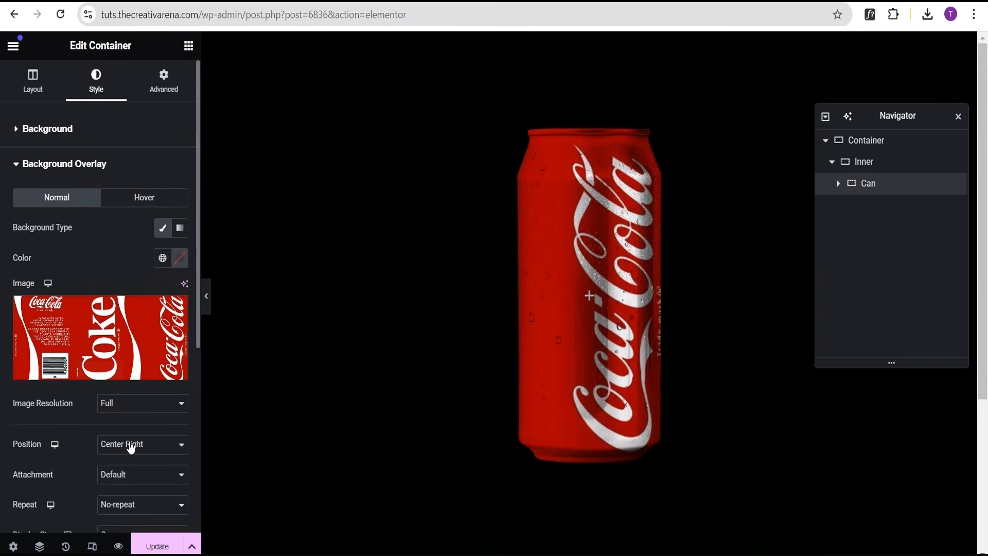
pyautogui.click(149, 202)
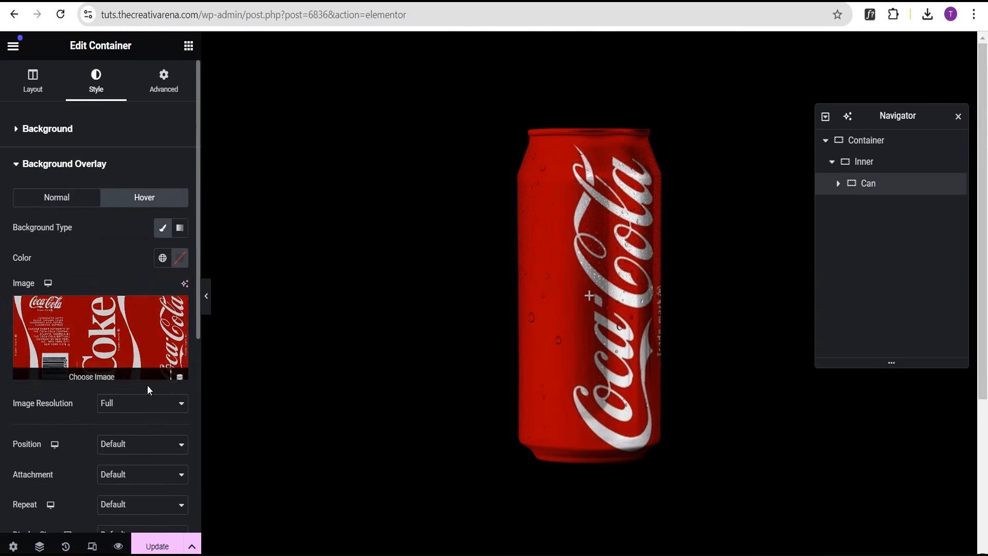
pyautogui.click(137, 447)
pyautogui.click(124, 287)
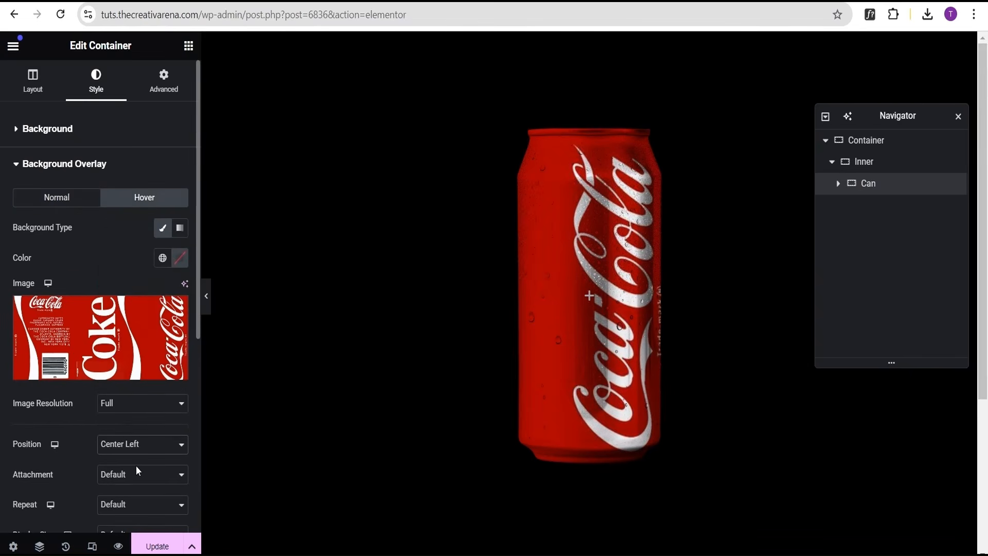
# Set the hover overlay to No-repeat, Cover display size and opacity 1, then preview with the panel hidden.
pyautogui.scroll(-3, 136, 465)
pyautogui.click(113, 364)
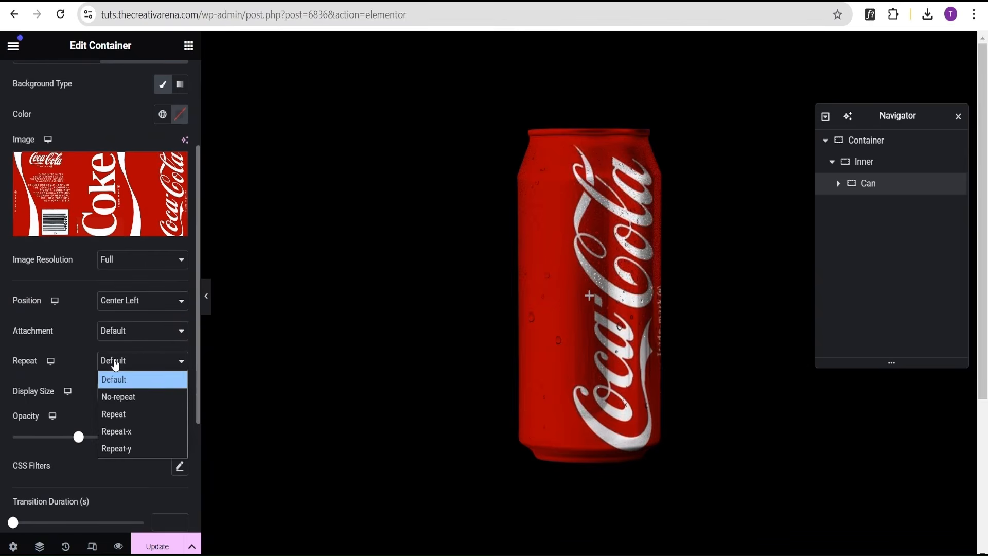
pyautogui.click(117, 395)
pyautogui.click(128, 396)
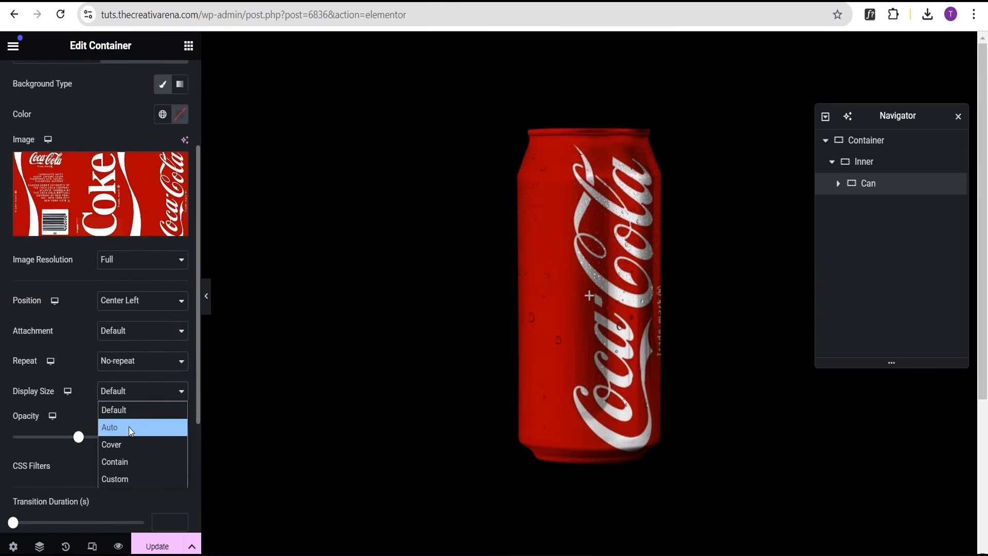
pyautogui.click(122, 445)
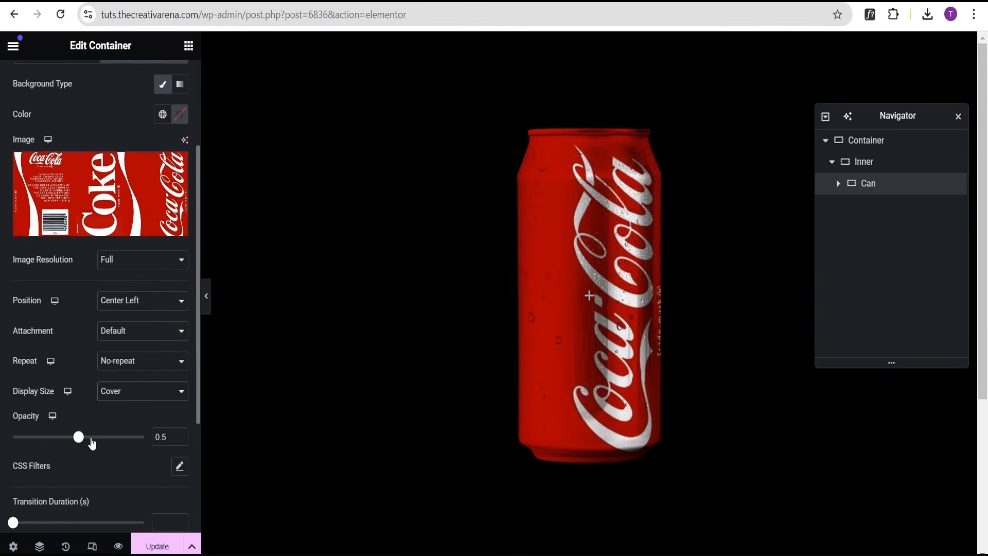
pyautogui.moveTo(78, 437); pyautogui.dragTo(148, 448)
pyautogui.click(207, 298)
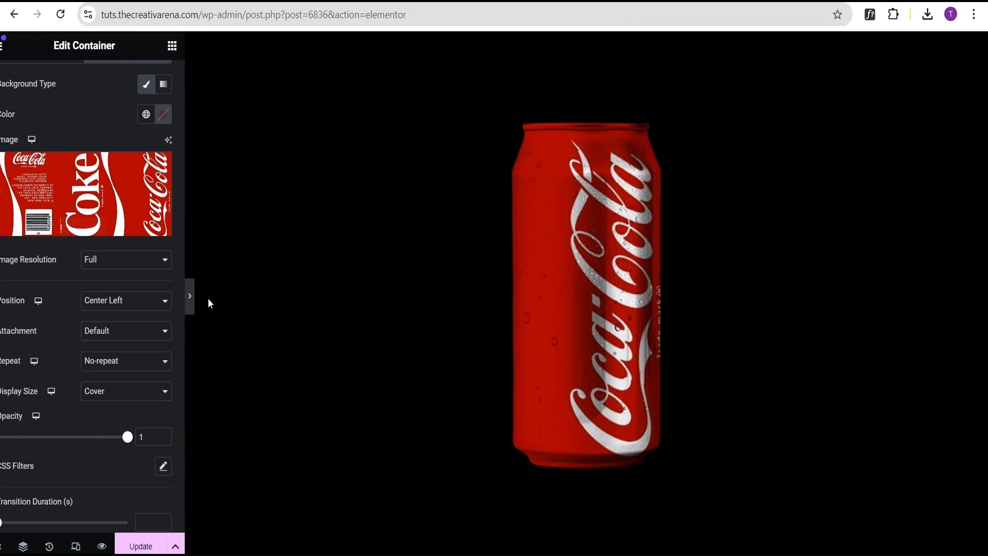
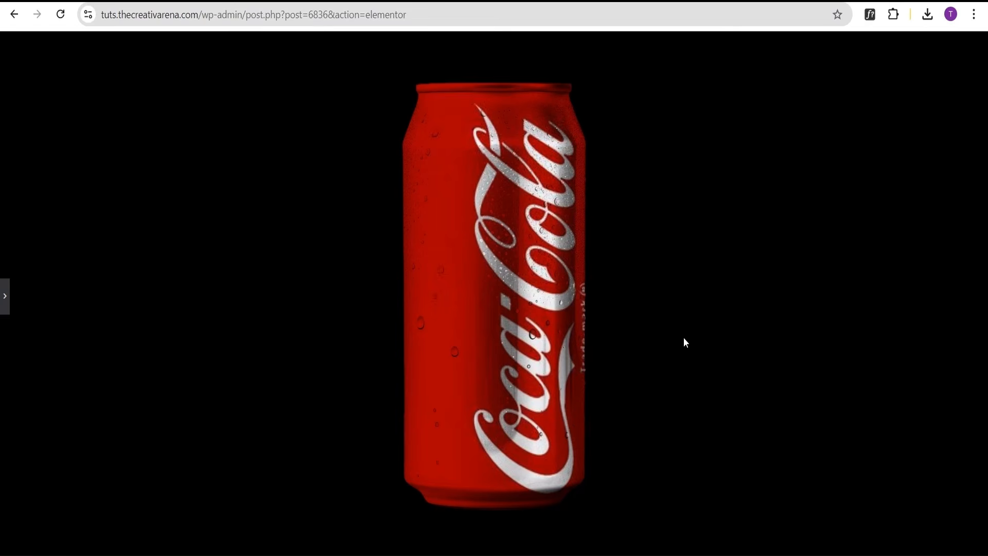
# Set the Inner container's width to 70%.
pyautogui.click(5, 298)
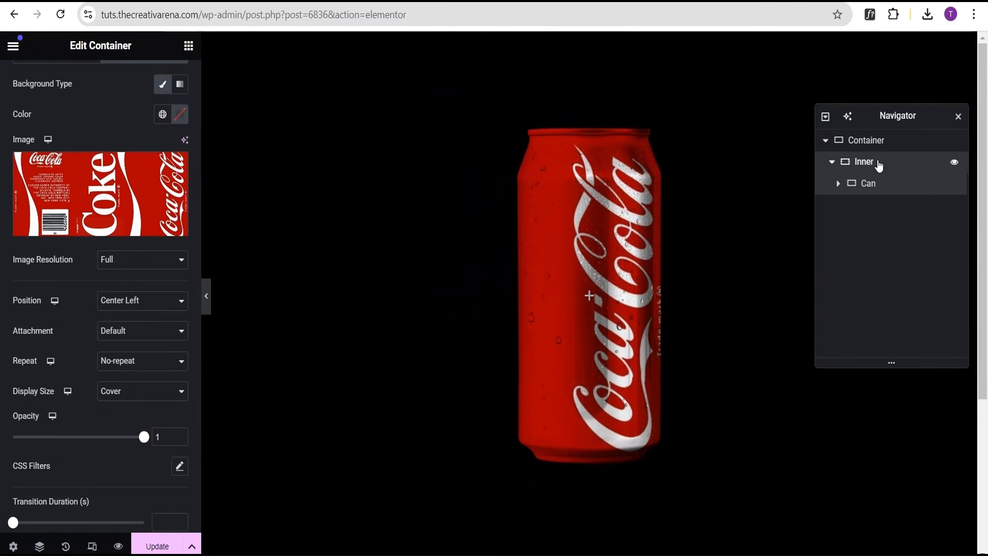
pyautogui.click(875, 164)
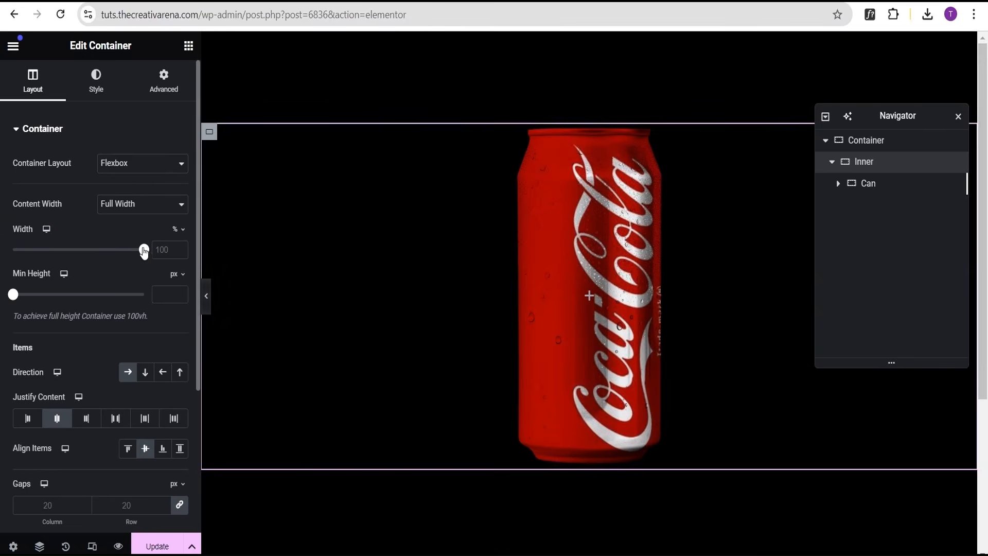
pyautogui.moveTo(144, 251); pyautogui.dragTo(127, 251)
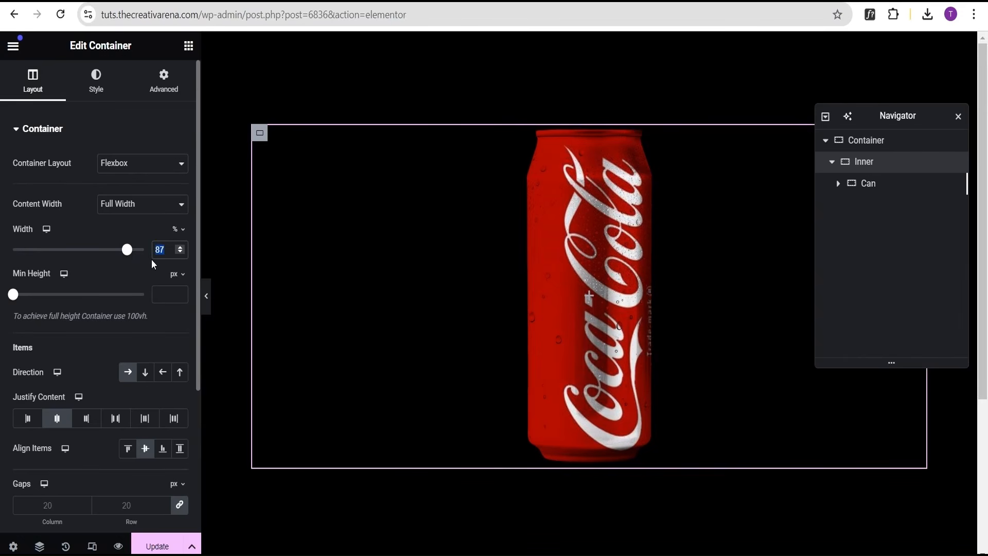
pyautogui.write('70')
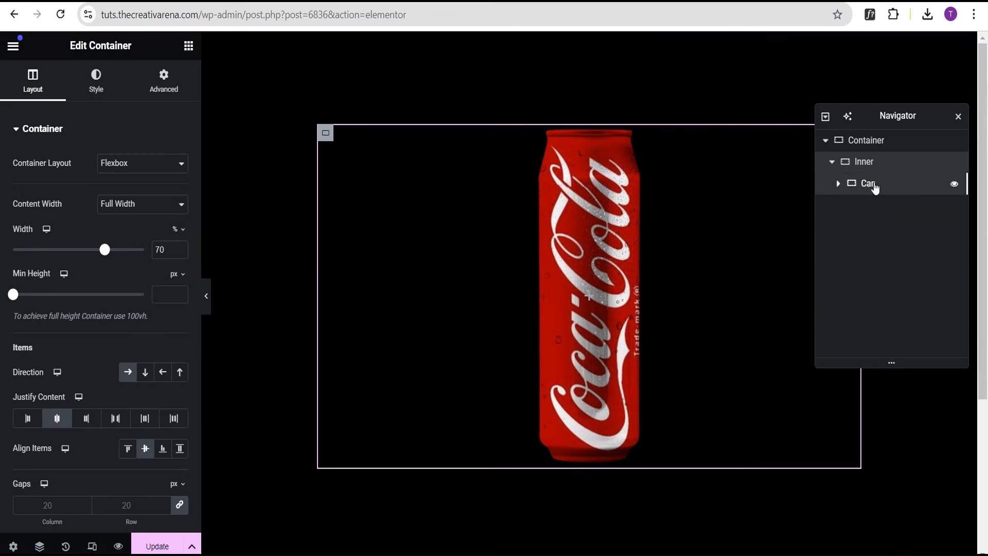
# Clear the Can container's minimum height and preview the result with the panel hidden.
pyautogui.click(875, 188)
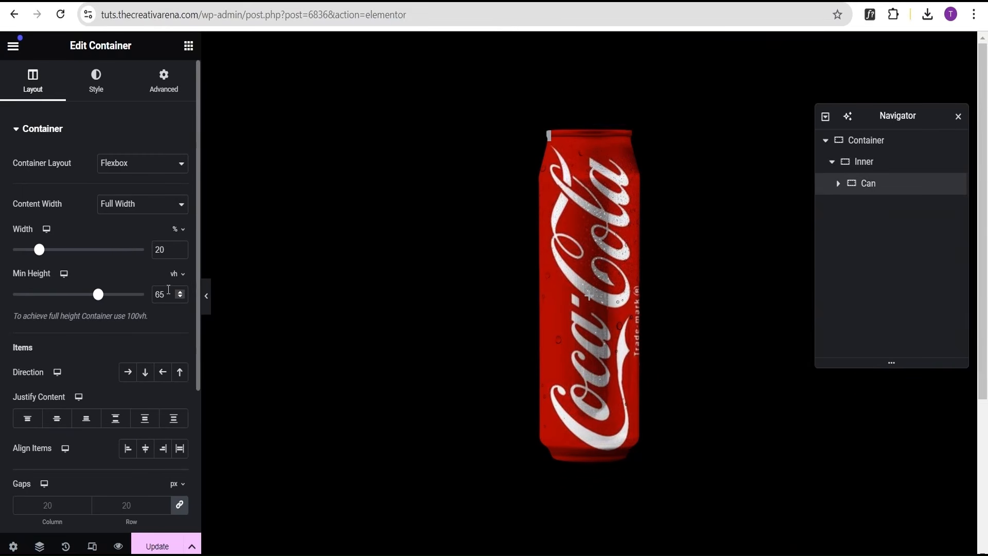
pyautogui.moveTo(169, 290); pyautogui.dragTo(145, 295)
pyautogui.press('BackSpace')
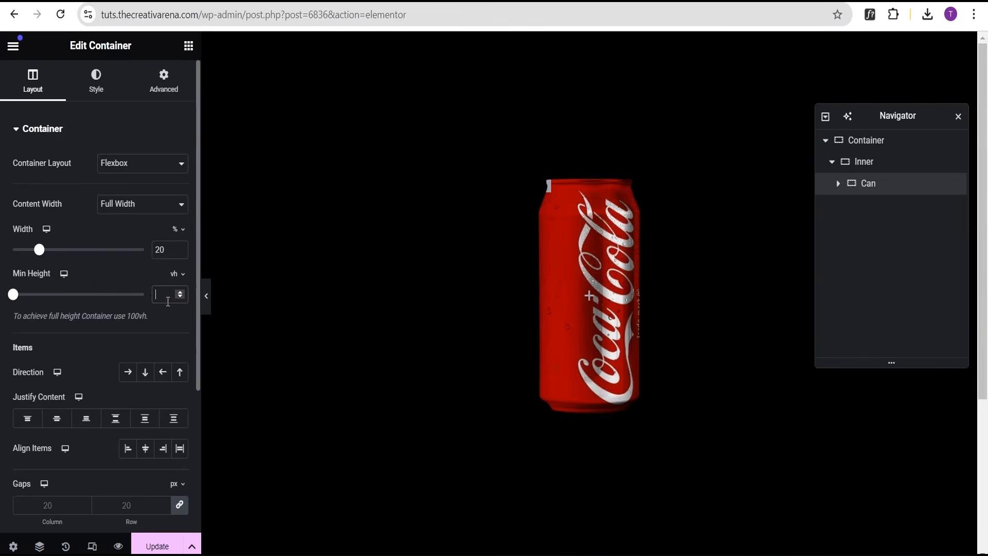
pyautogui.click(207, 301)
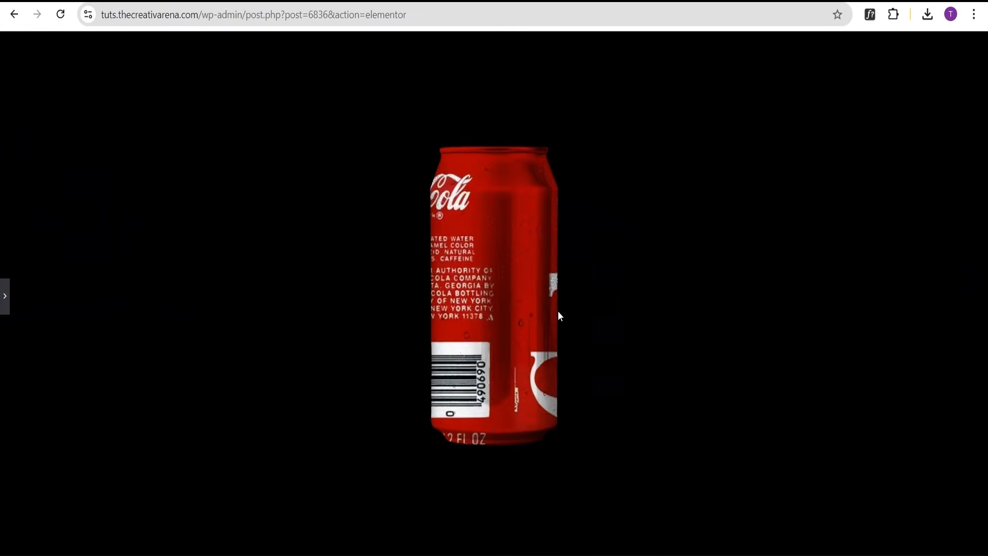
pyautogui.click(10, 294)
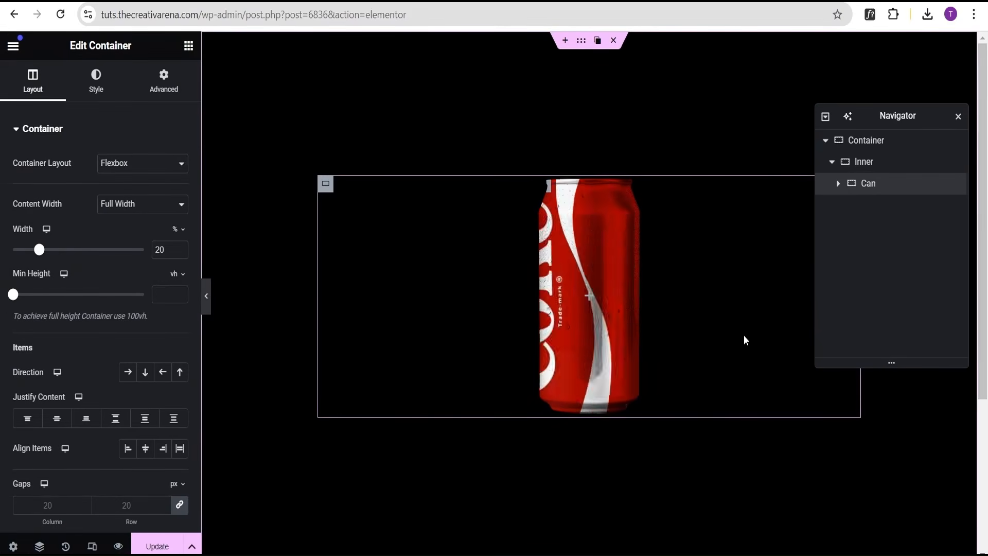
# Set the Can's hover transform Offset Y to -60 px and preview with the panel hidden.
pyautogui.rightClick(887, 183)
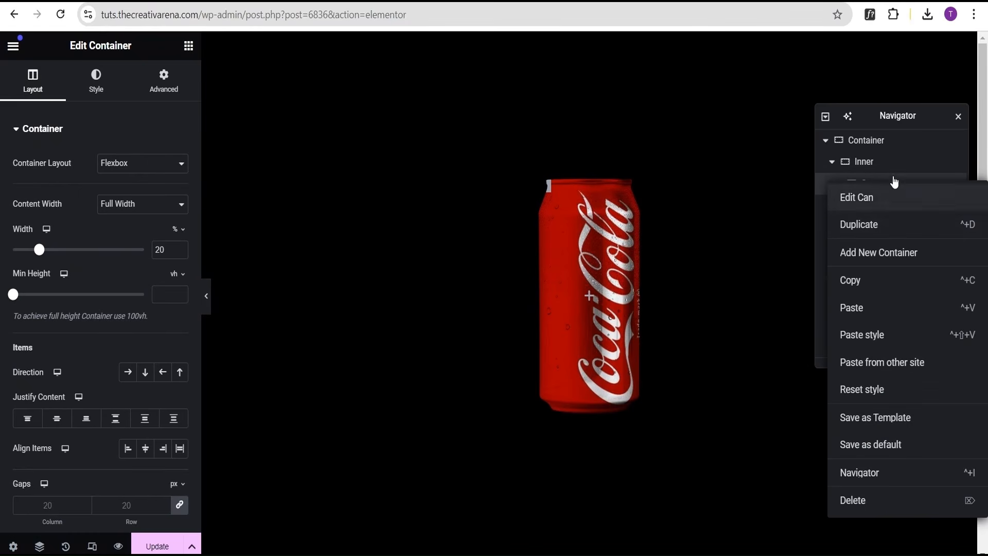
pyautogui.click(911, 179)
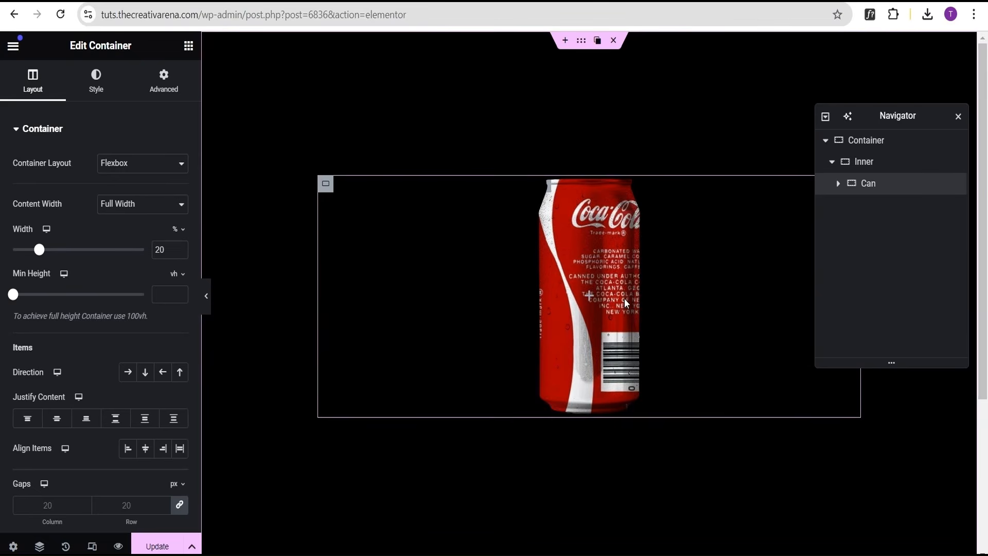
pyautogui.click(179, 97)
pyautogui.click(126, 131)
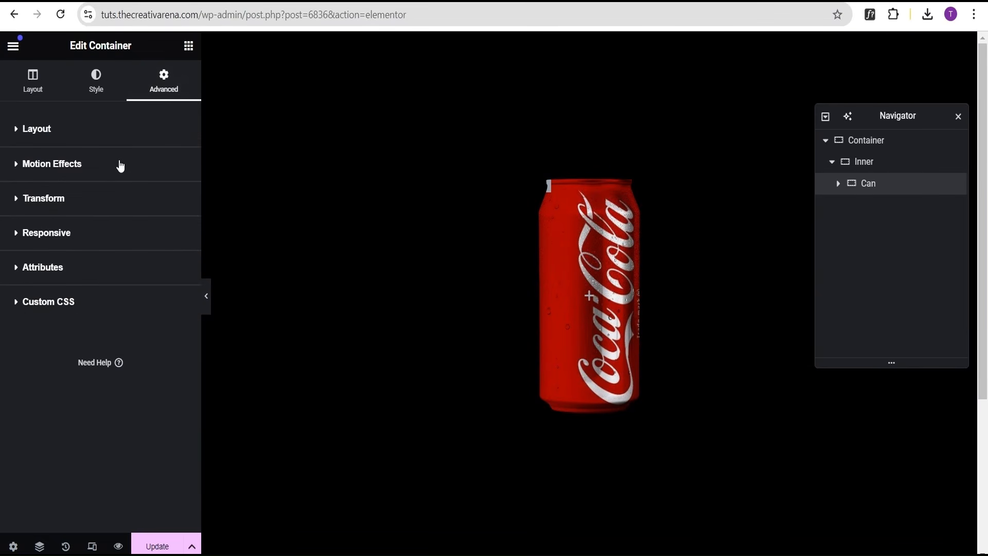
pyautogui.click(99, 207)
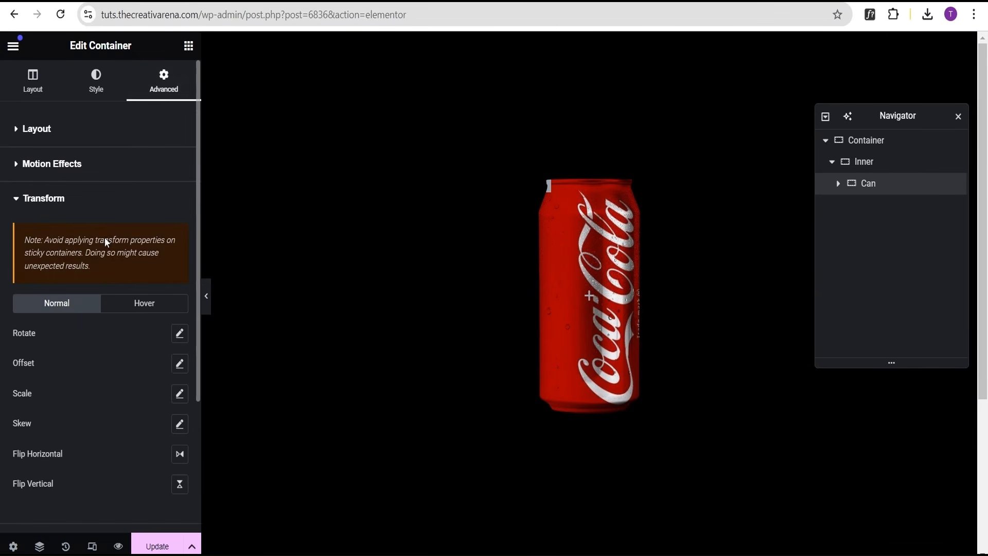
pyautogui.click(144, 305)
pyautogui.scroll(-2, 111, 365)
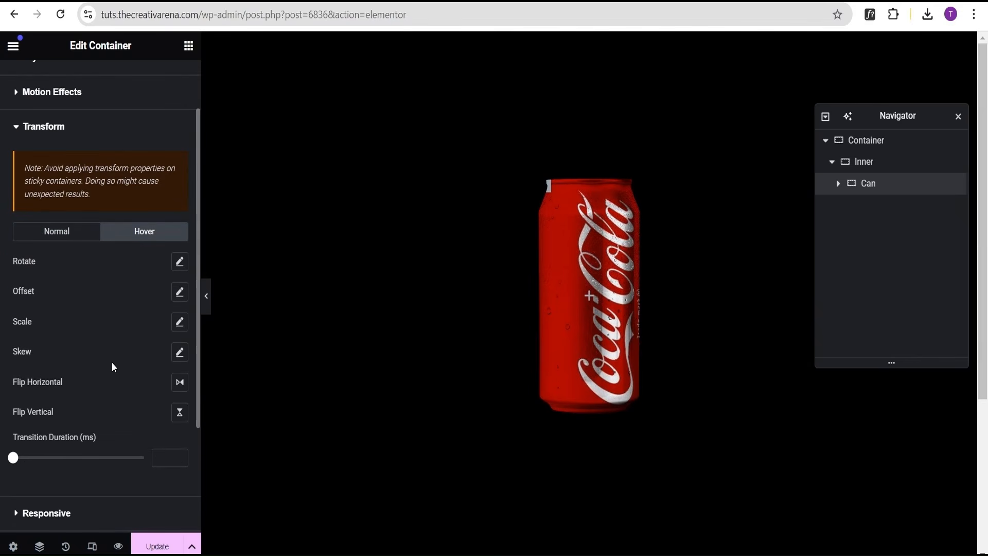
pyautogui.click(179, 292)
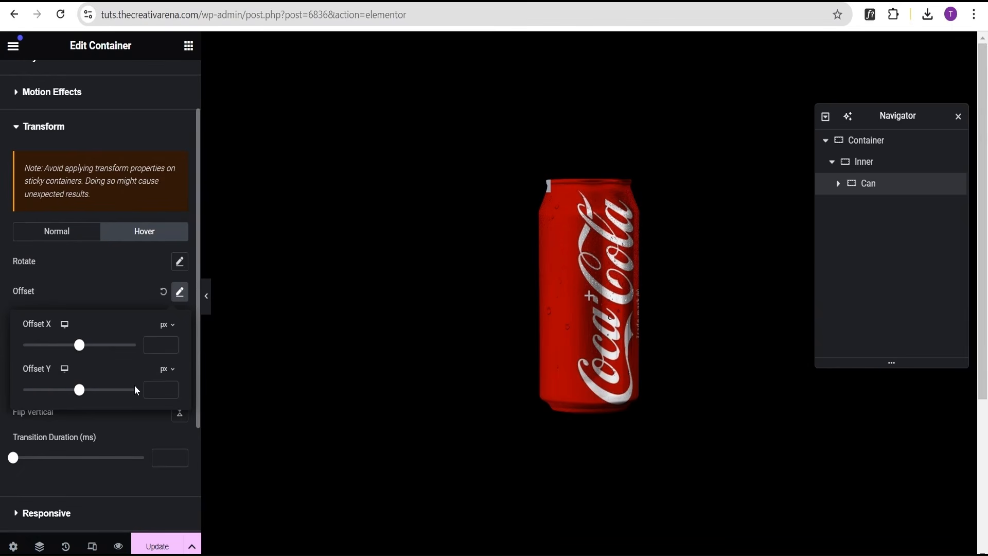
pyautogui.click(153, 389)
pyautogui.write('-60')
pyautogui.click(114, 292)
pyautogui.click(206, 301)
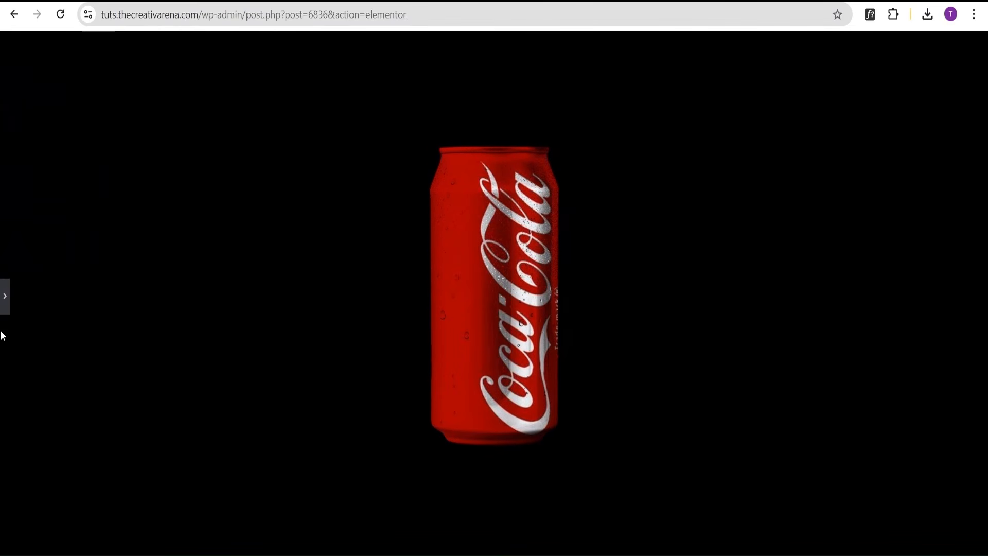
pyautogui.click(4, 301)
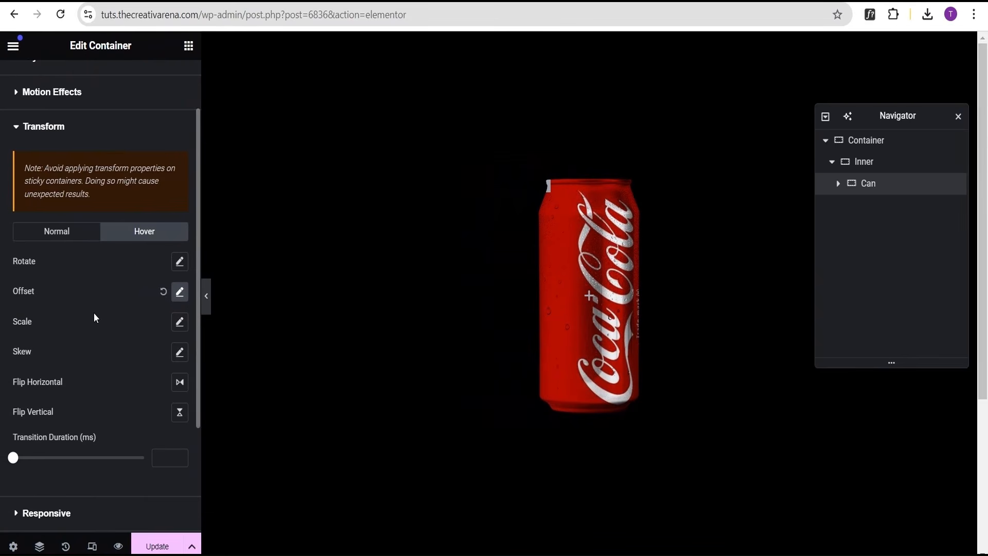
# Duplicate the Can container twice to get three cans.
pyautogui.rightClick(888, 183)
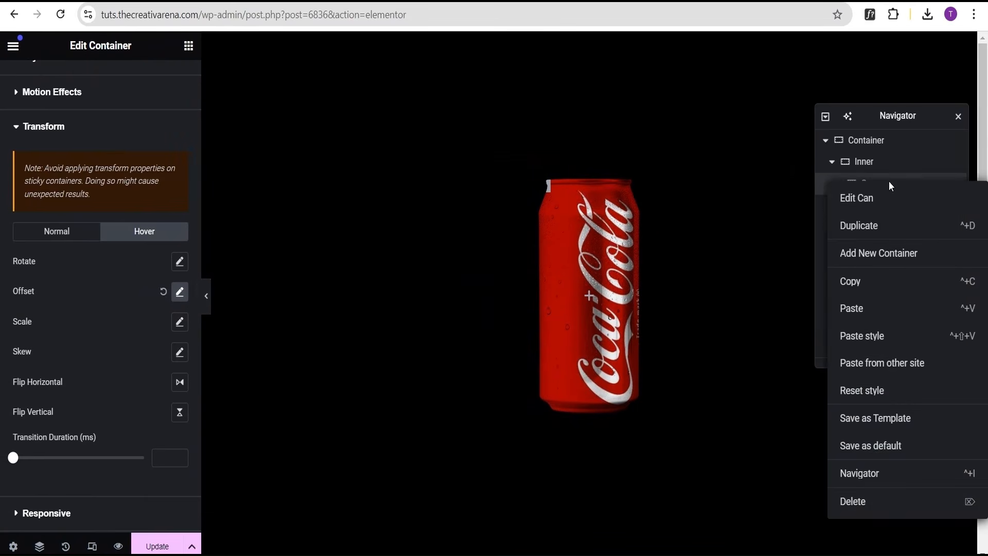
pyautogui.click(879, 234)
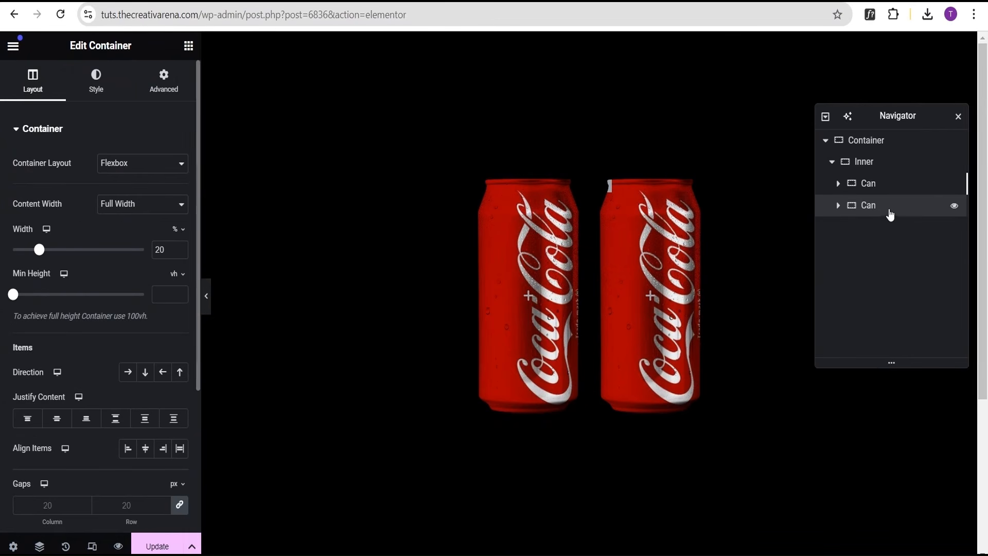
pyautogui.rightClick(889, 206)
pyautogui.click(886, 257)
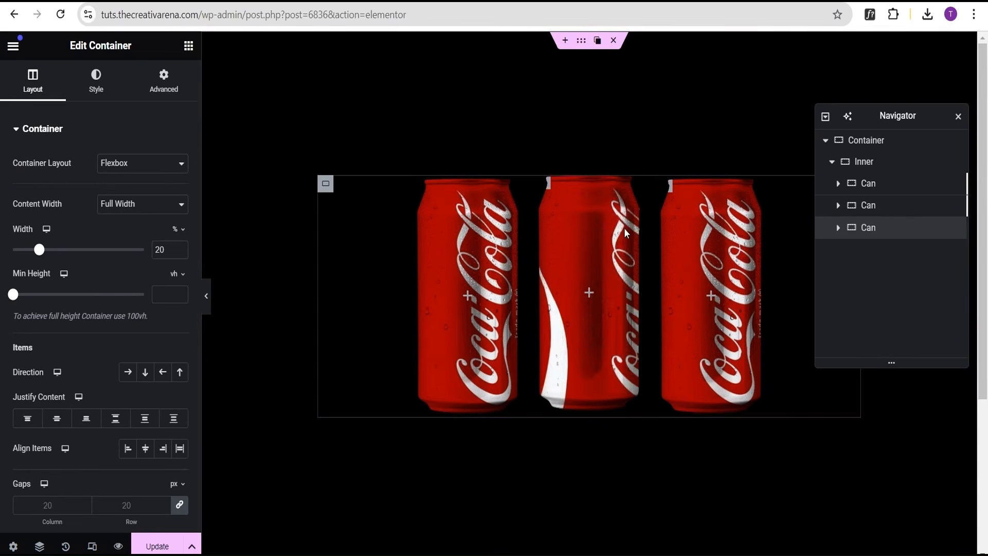
# Replace the second can's normal background overlay image with the Pepsi label and set its position to Center Left.
pyautogui.click(866, 205)
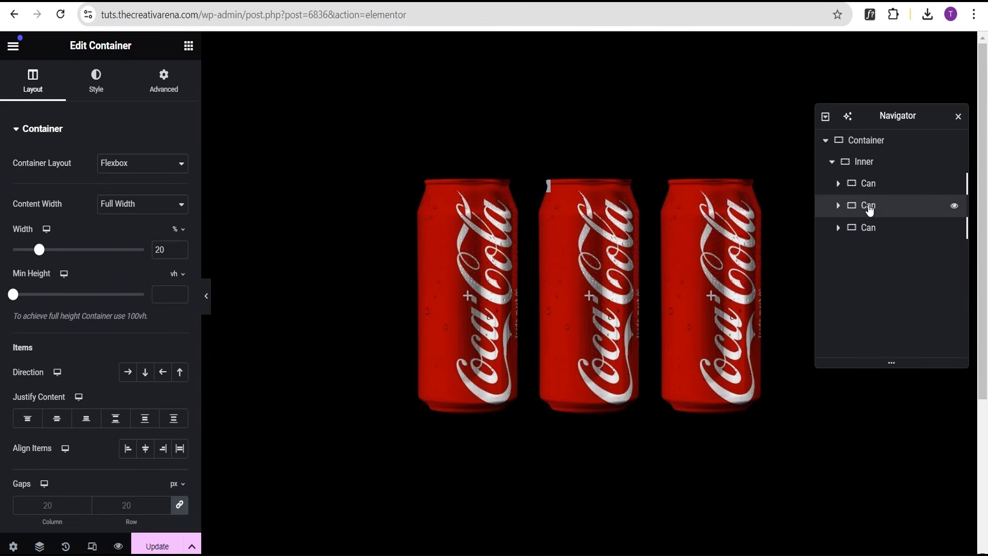
pyautogui.click(104, 97)
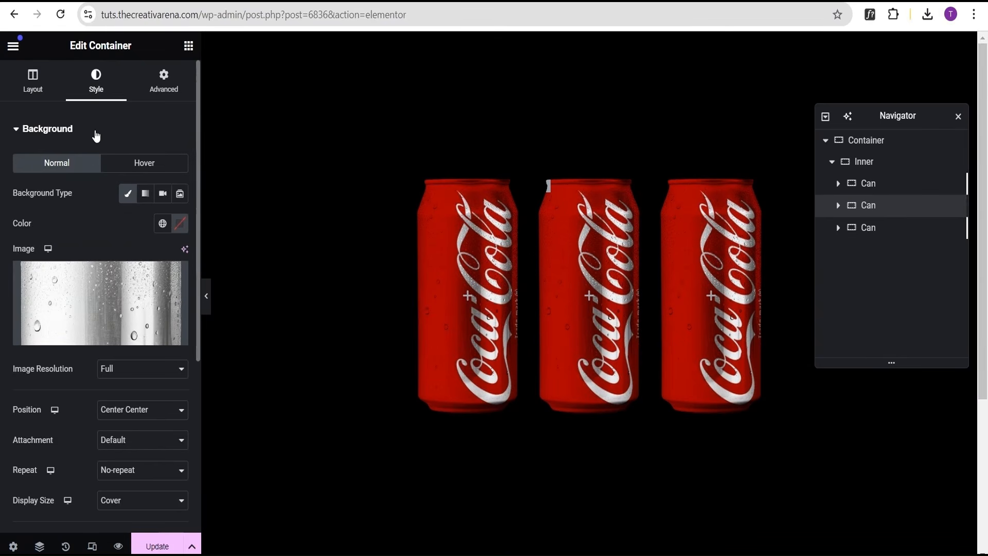
pyautogui.click(96, 131)
pyautogui.click(94, 165)
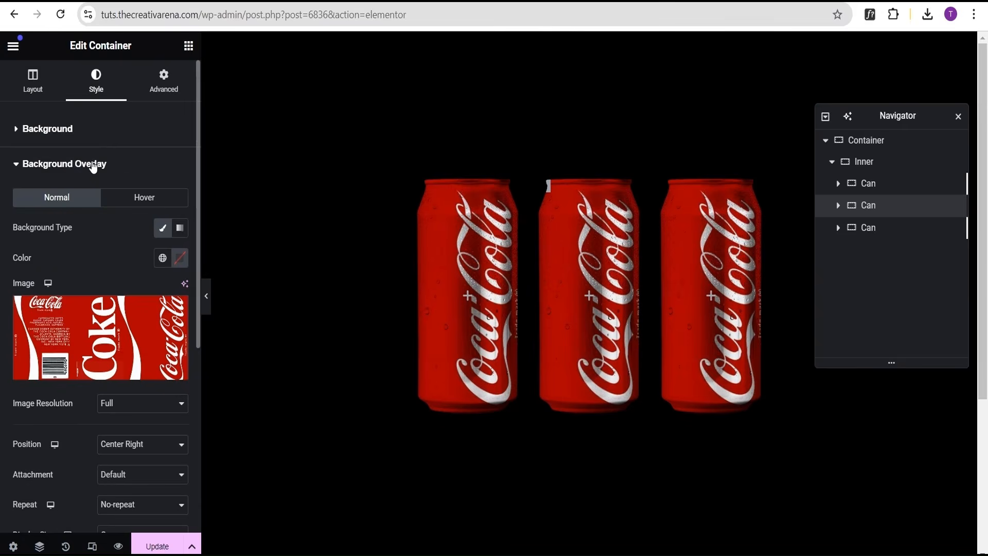
pyautogui.click(75, 338)
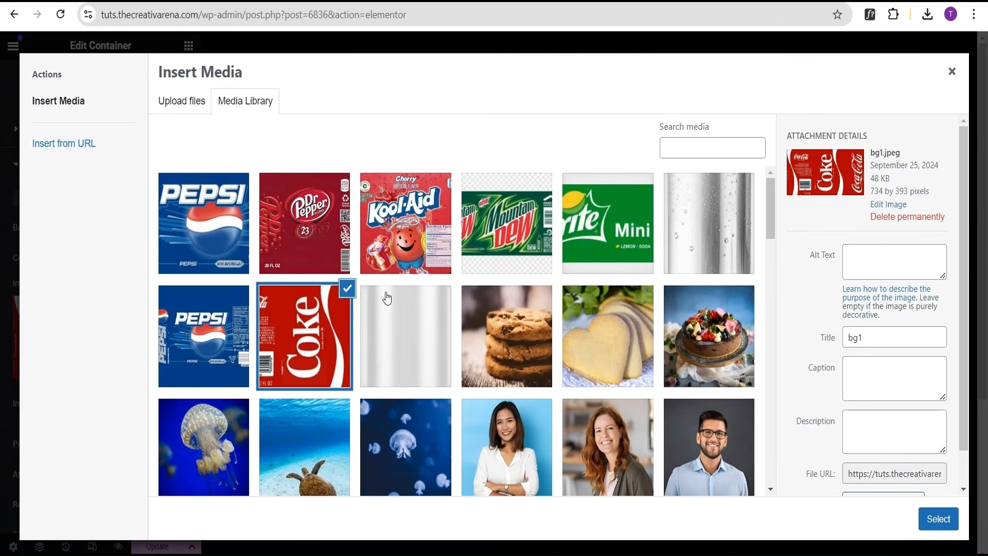
pyautogui.click(226, 240)
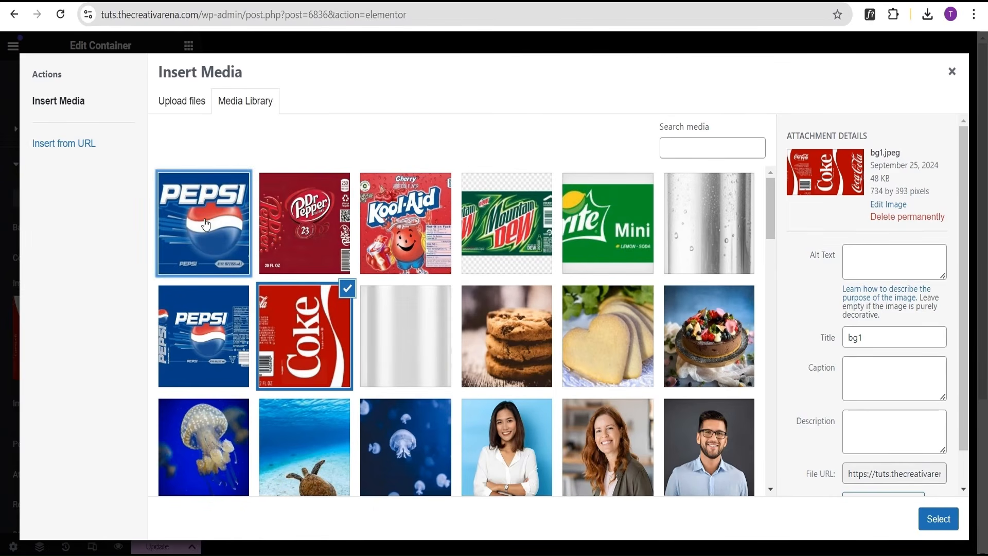
pyautogui.click(933, 521)
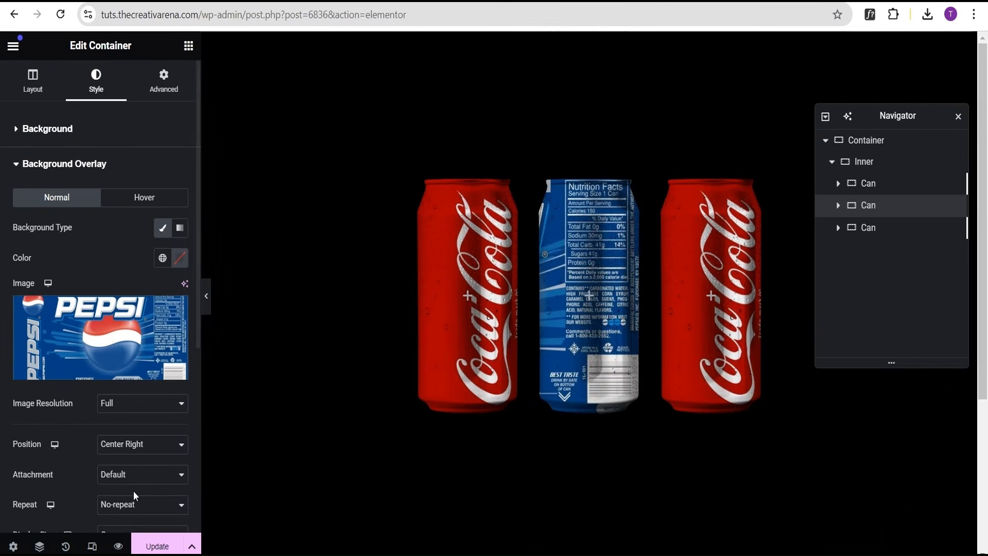
pyautogui.click(120, 447)
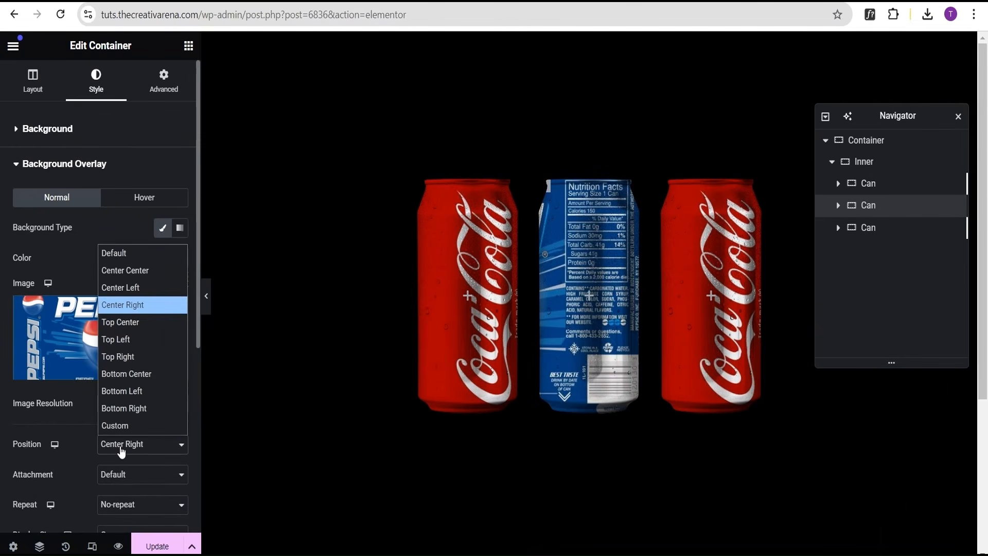
pyautogui.click(128, 289)
# Set the second can's hover overlay position to Center Right and its image to the Pepsi label.
pyautogui.click(140, 200)
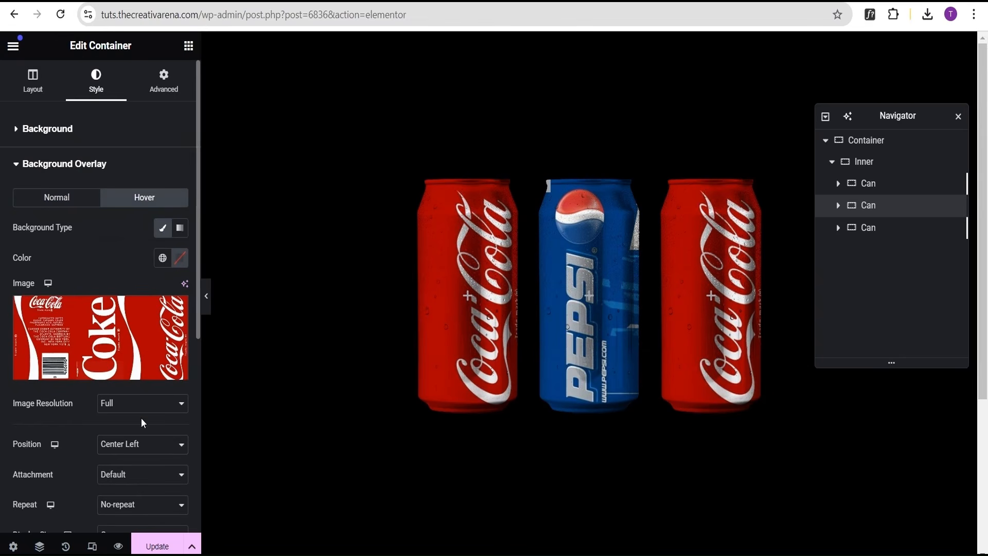
pyautogui.click(138, 445)
pyautogui.click(140, 306)
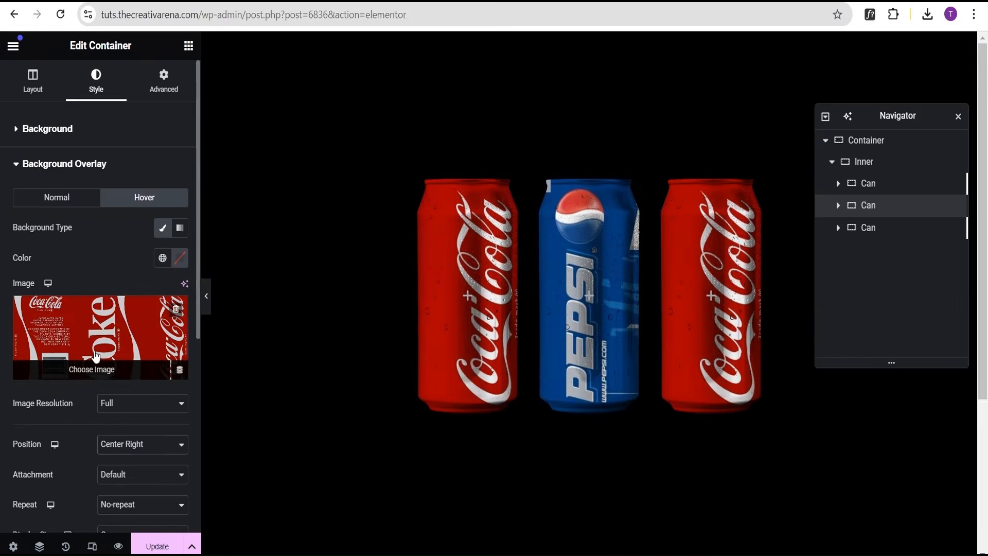
pyautogui.click(100, 366)
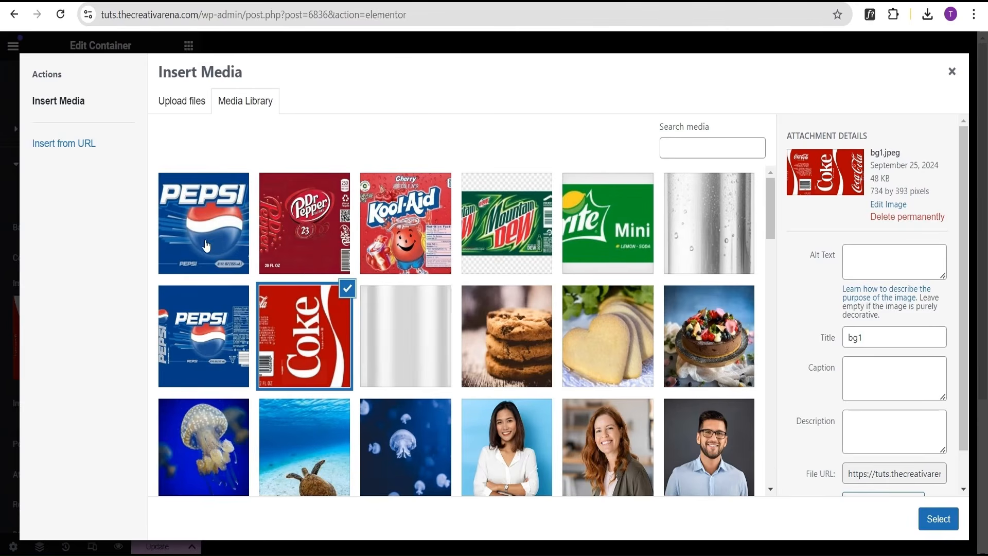
pyautogui.click(203, 221)
pyautogui.click(936, 518)
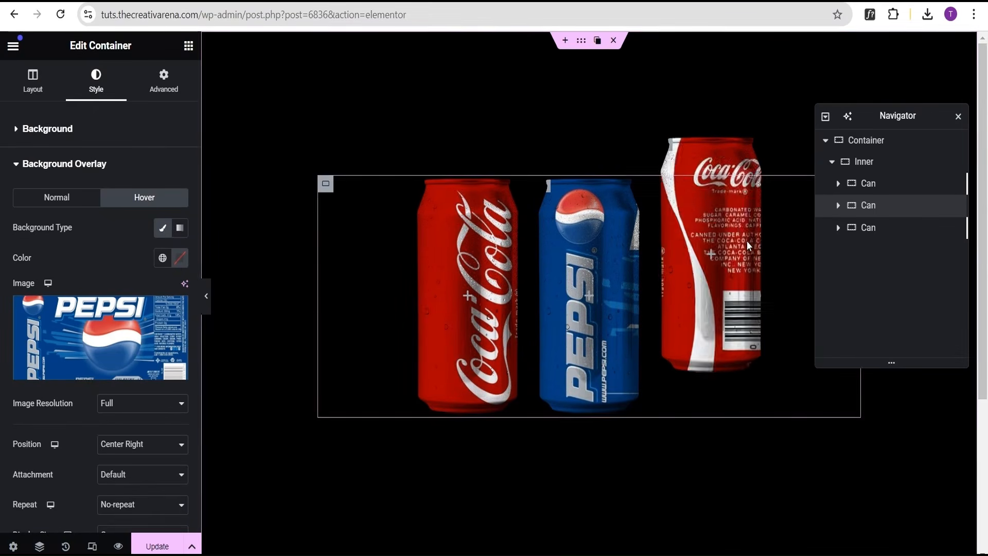
# Replace the third can's normal background overlay image with the Dr Pepper label.
pyautogui.click(900, 234)
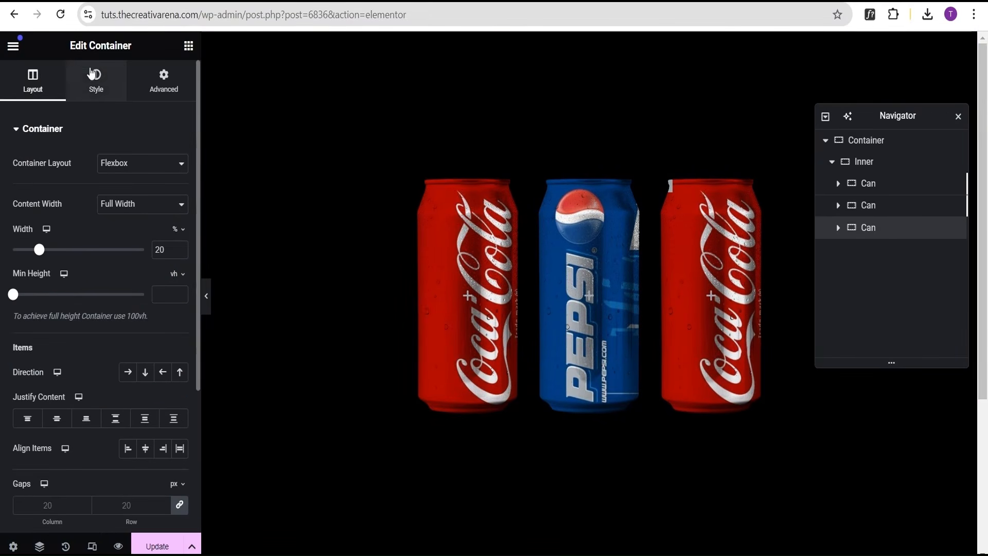
pyautogui.click(95, 97)
pyautogui.click(85, 132)
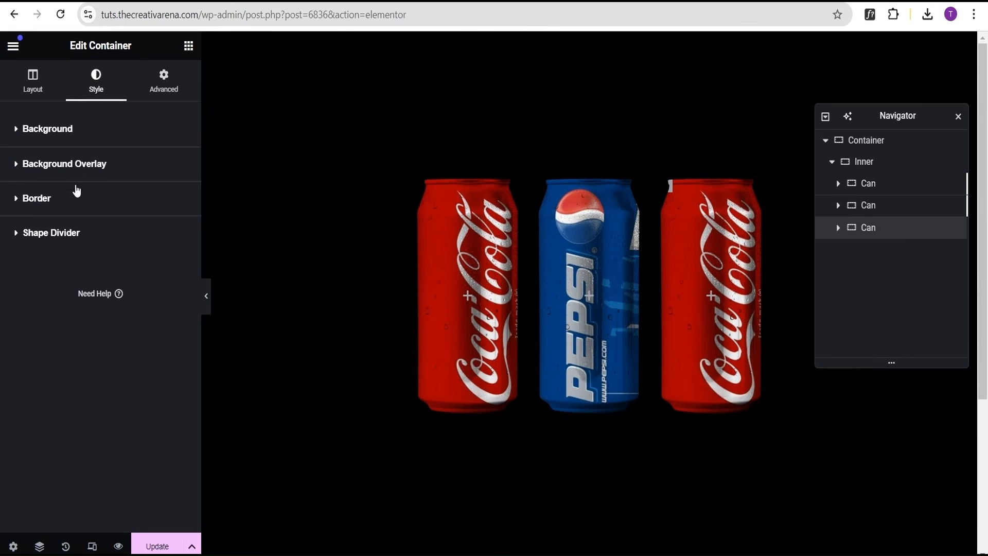
pyautogui.click(64, 164)
pyautogui.click(77, 334)
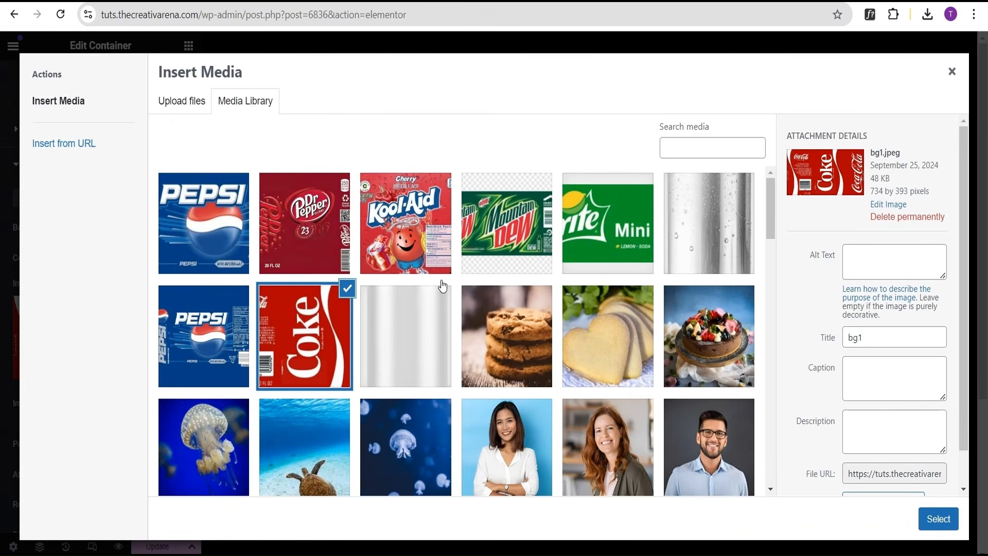
pyautogui.click(315, 246)
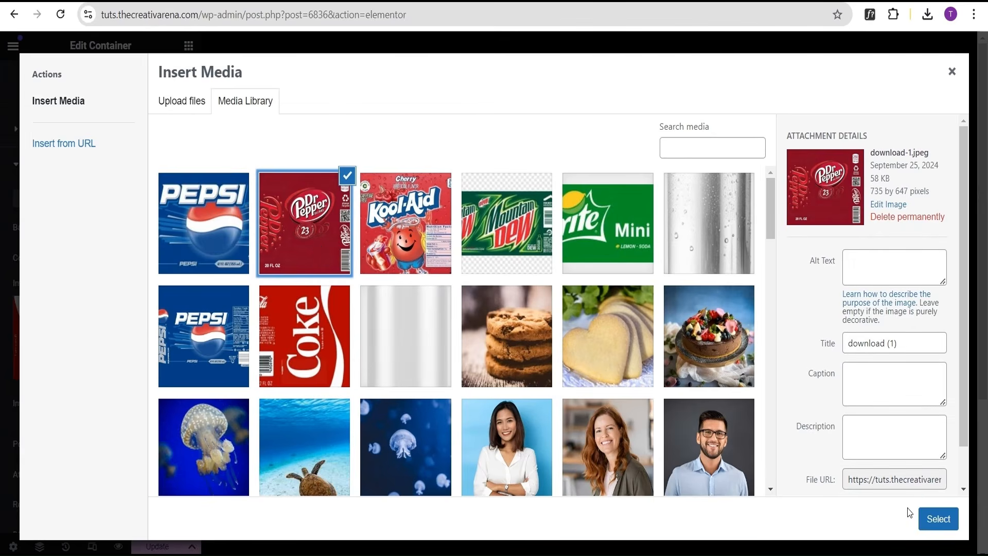
pyautogui.click(949, 523)
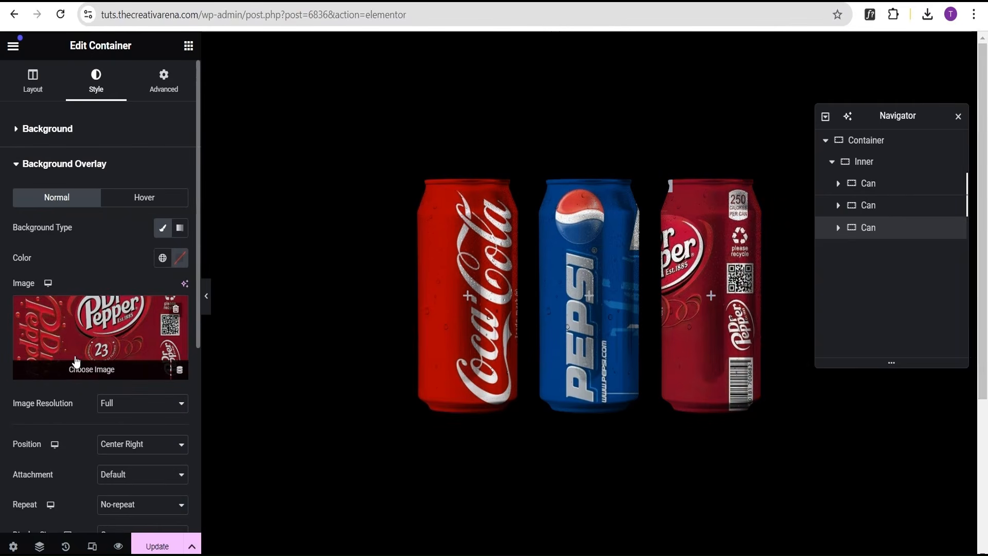
# Set the third can's normal overlay position to Center Left and its hover overlay to the Dr Pepper label at Center Right.
pyautogui.click(121, 451)
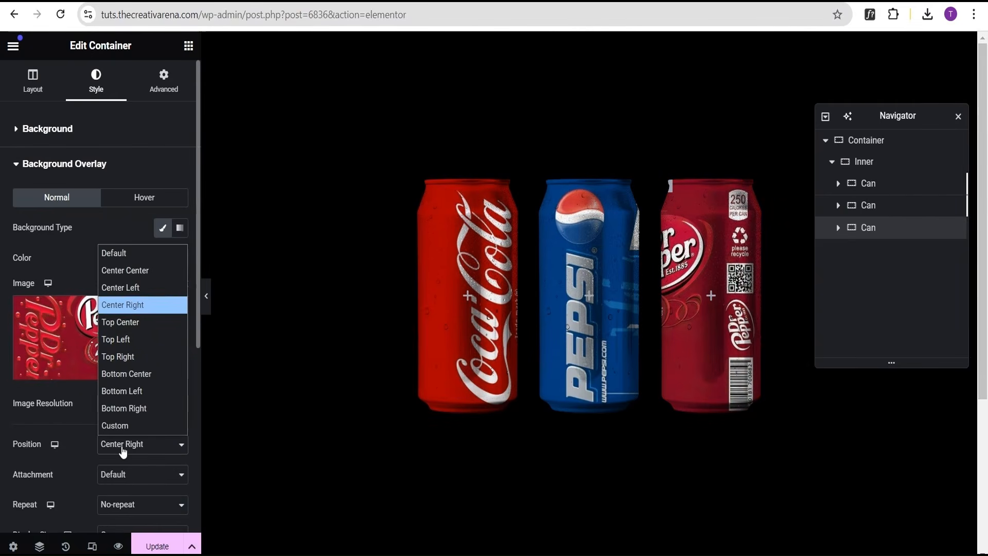
pyautogui.click(136, 289)
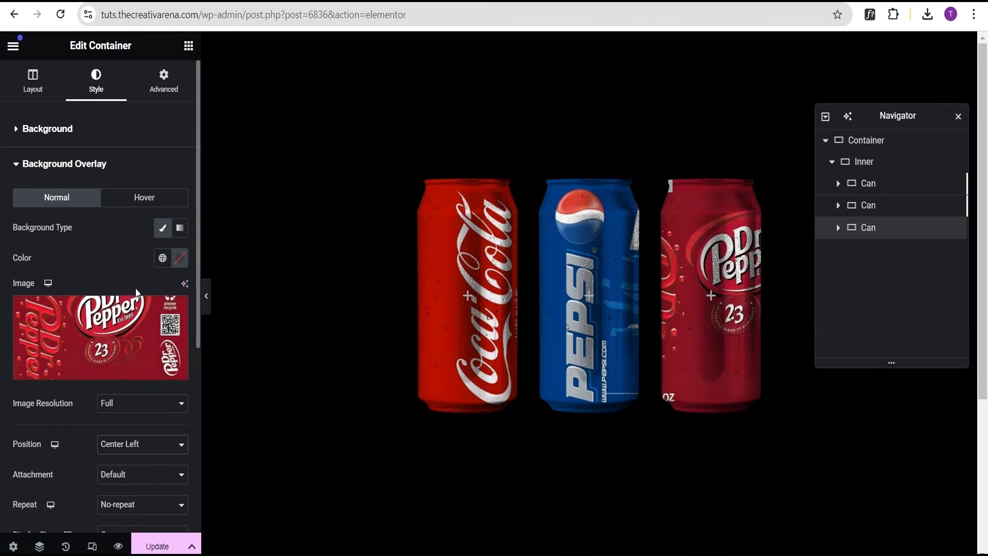
pyautogui.click(137, 201)
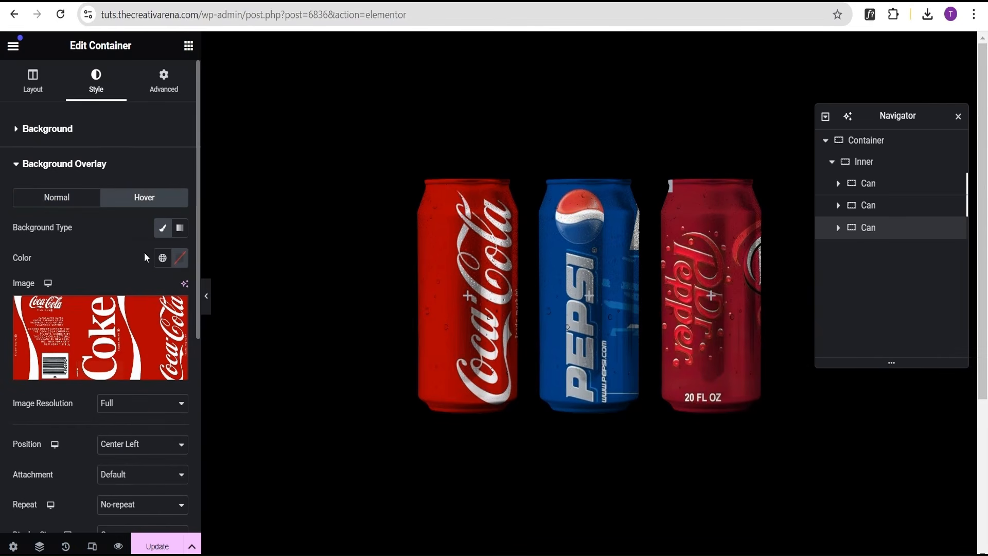
pyautogui.click(122, 351)
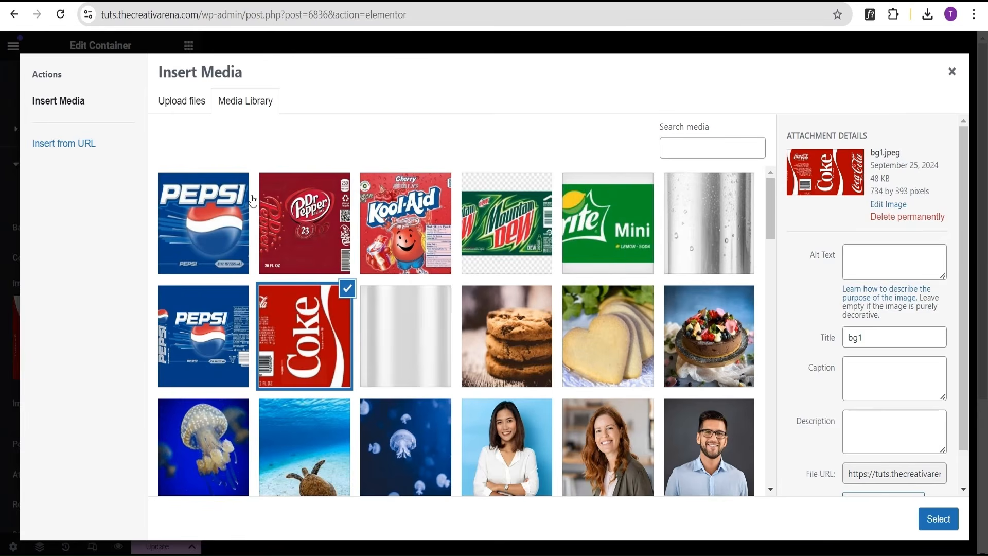
pyautogui.click(302, 252)
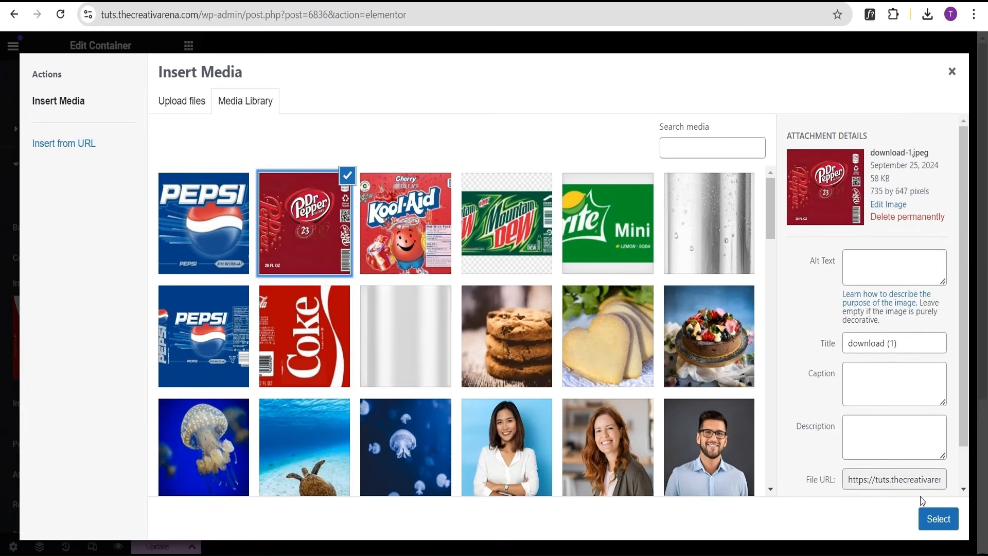
pyautogui.click(937, 520)
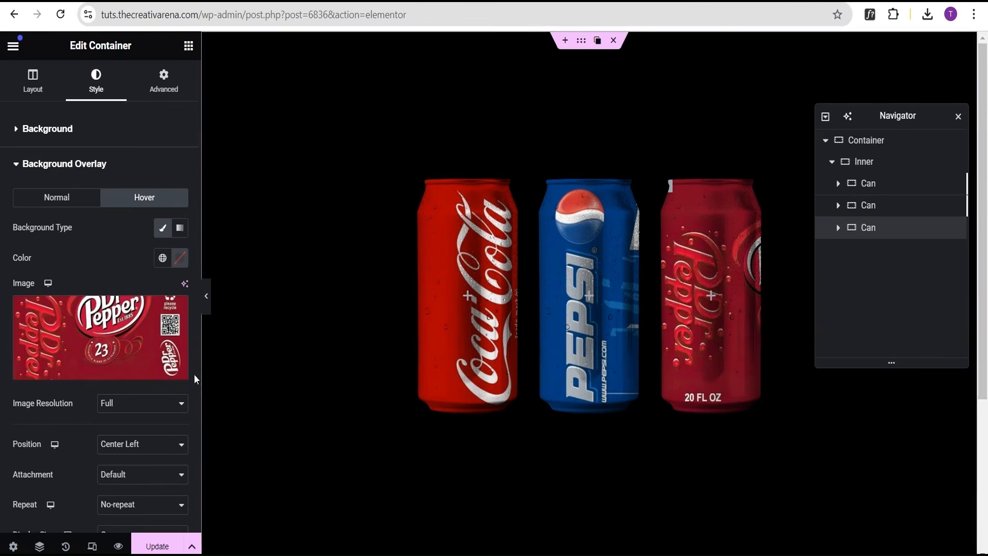
pyautogui.click(138, 443)
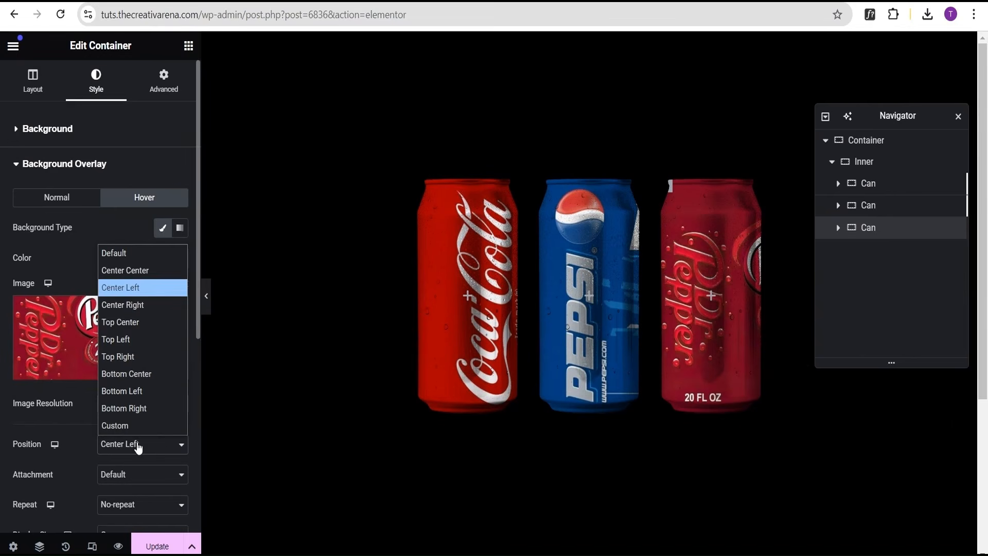
pyautogui.click(136, 306)
pyautogui.click(207, 297)
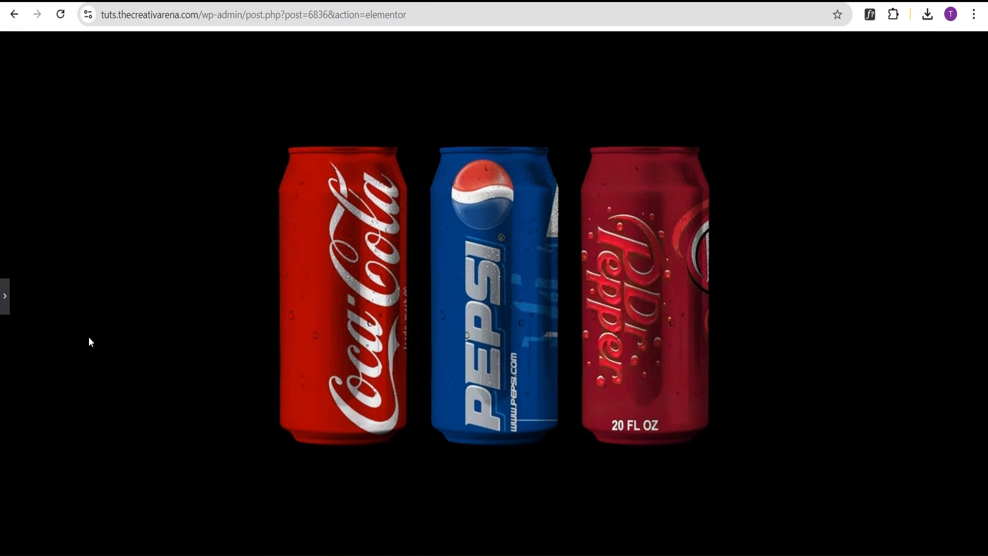
pyautogui.click(5, 297)
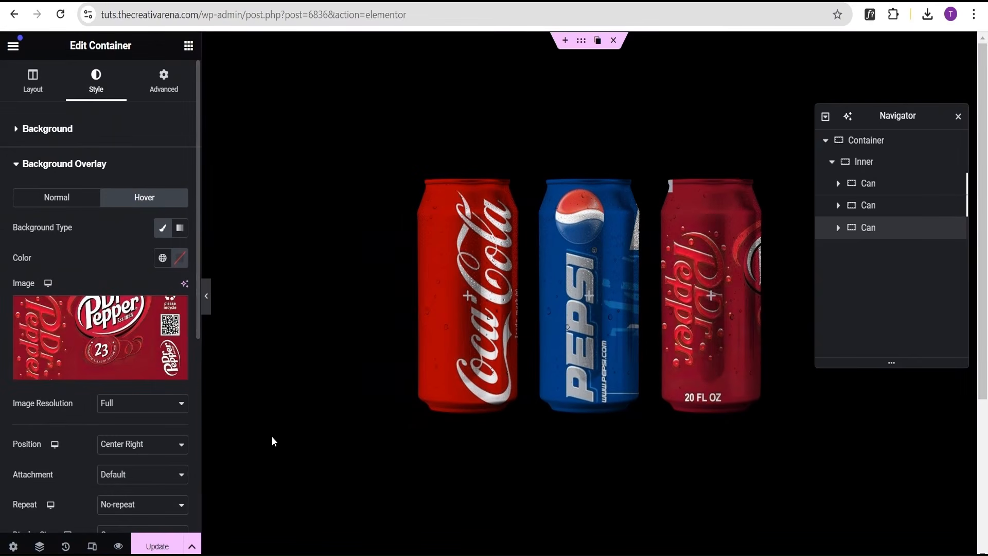
# Give the first can a hover transform rotation of -20 degrees.
pyautogui.click(858, 183)
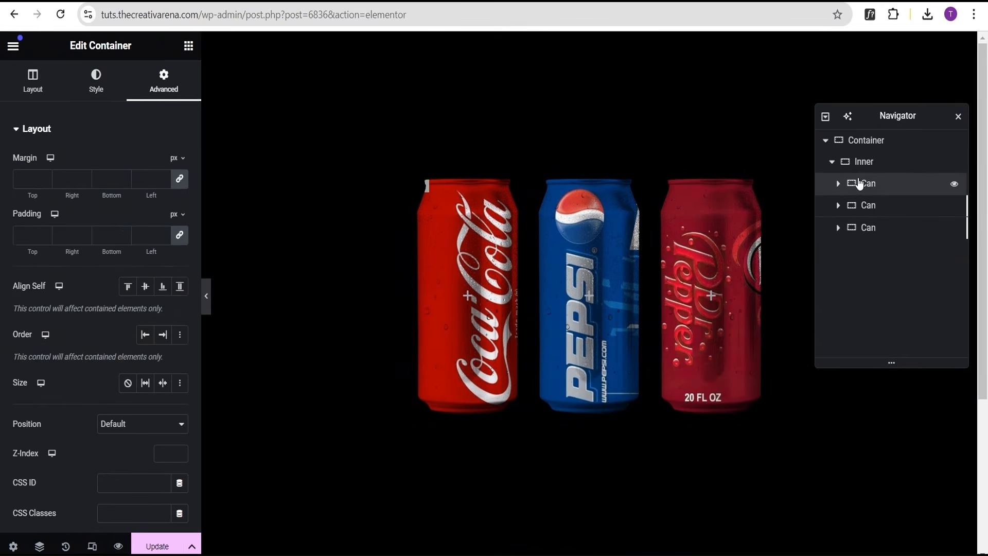
pyautogui.click(131, 134)
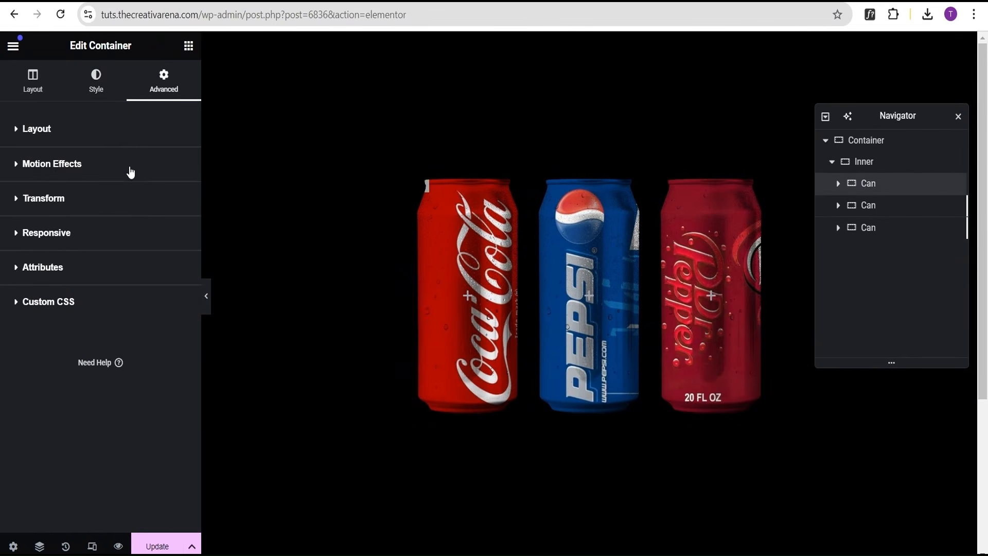
pyautogui.click(110, 201)
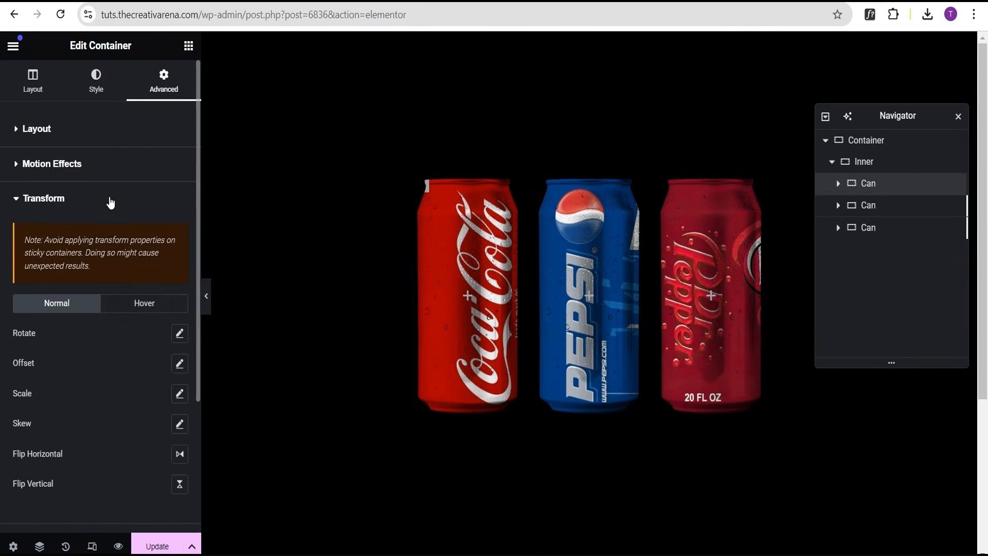
pyautogui.click(142, 306)
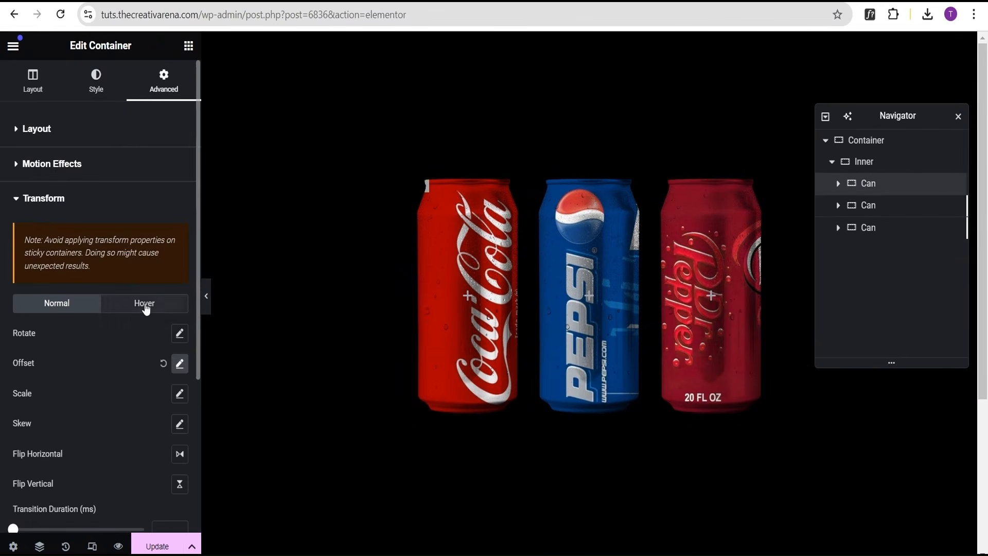
pyautogui.click(179, 335)
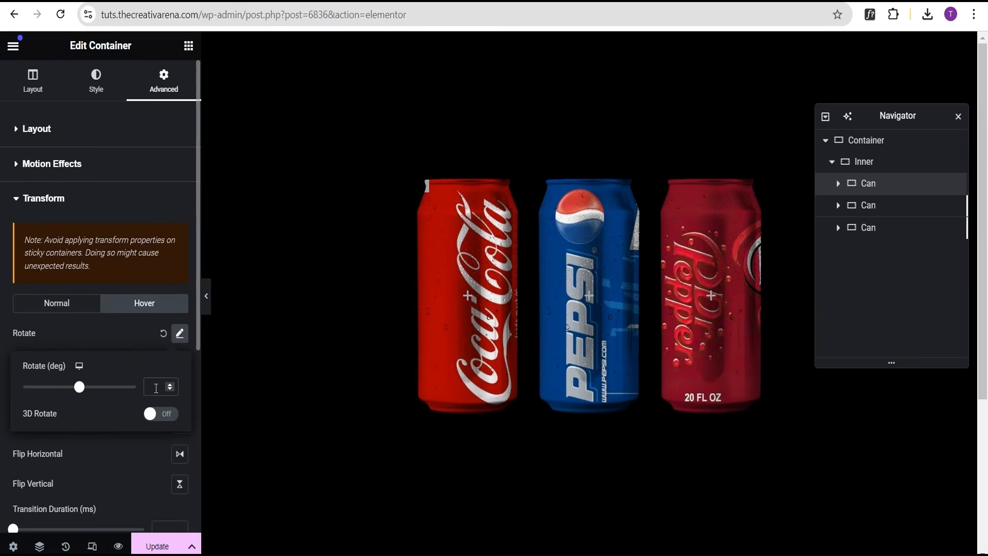
pyautogui.write('-')
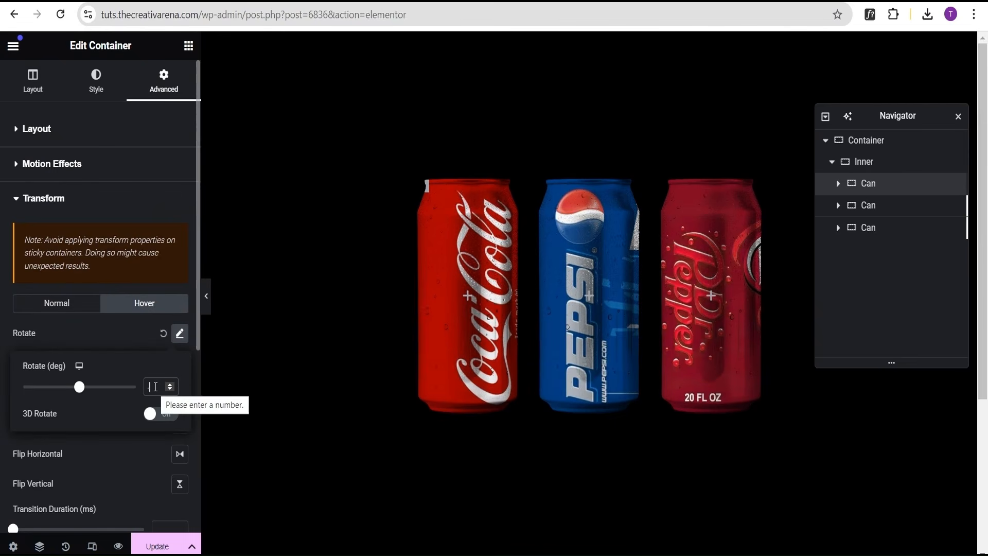
pyautogui.write('20')
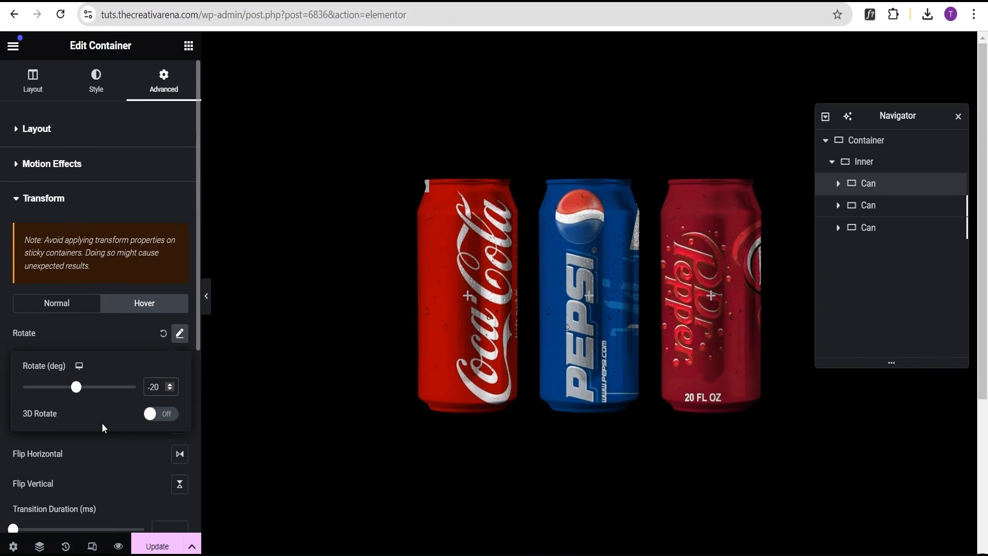
pyautogui.click(113, 461)
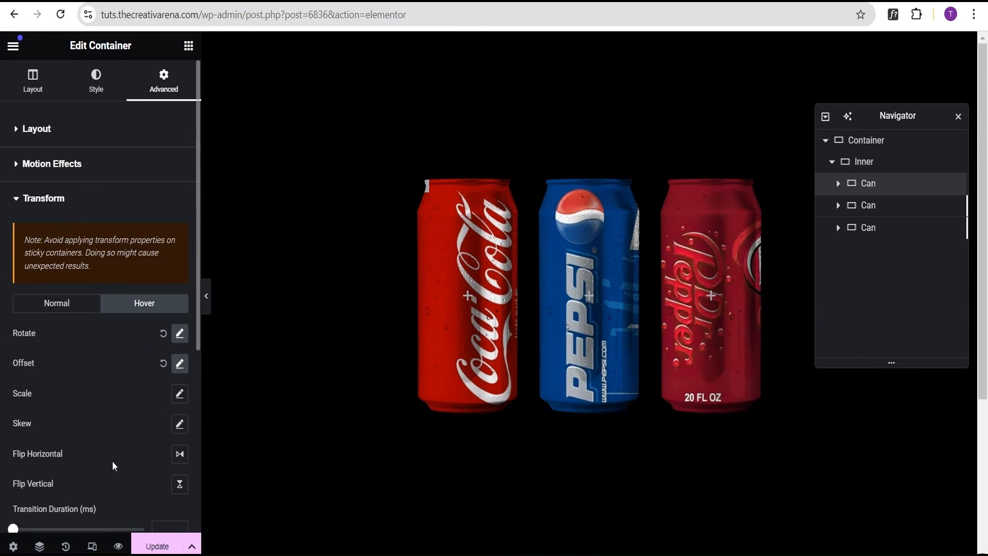
pyautogui.click(206, 296)
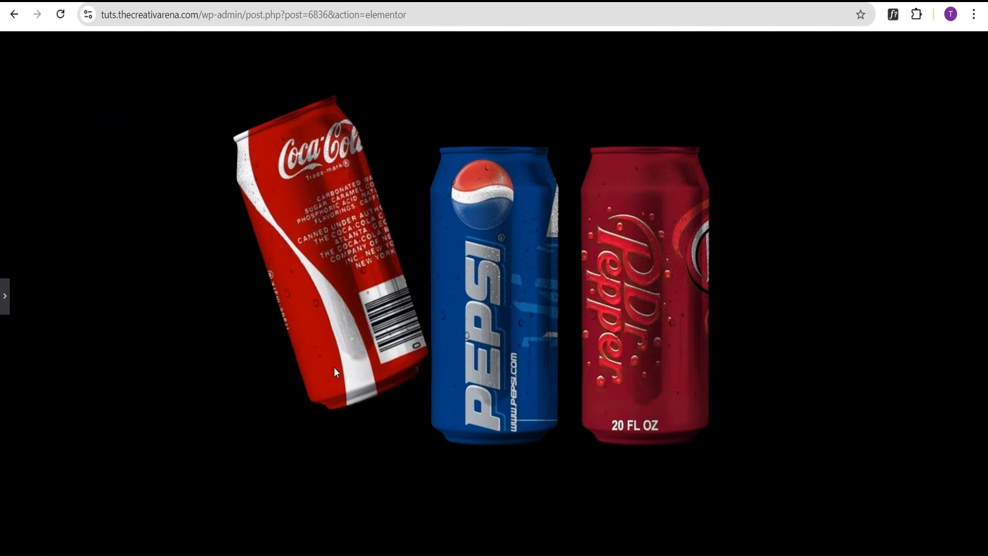
pyautogui.click(5, 296)
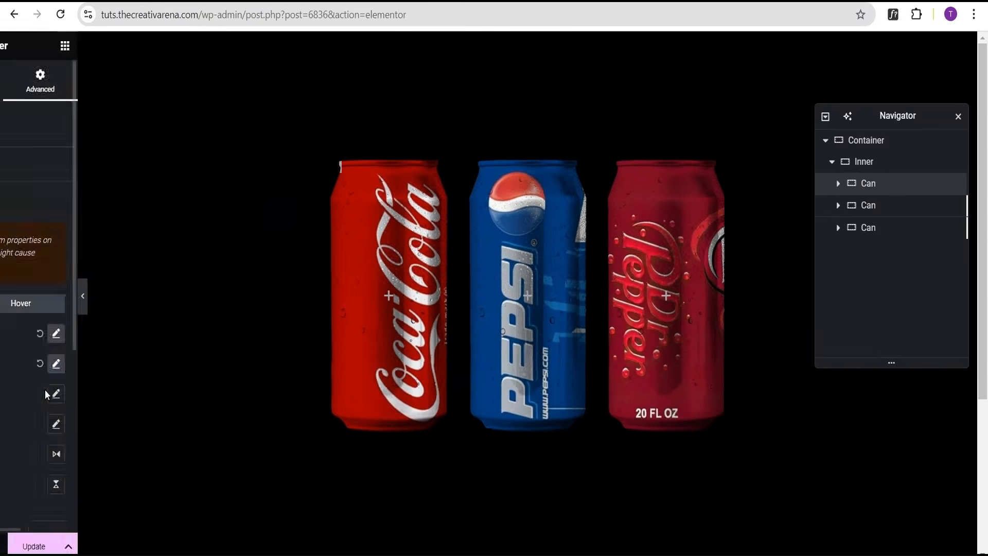
# Give the third can a hover transform rotation of 20 degrees.
pyautogui.click(868, 229)
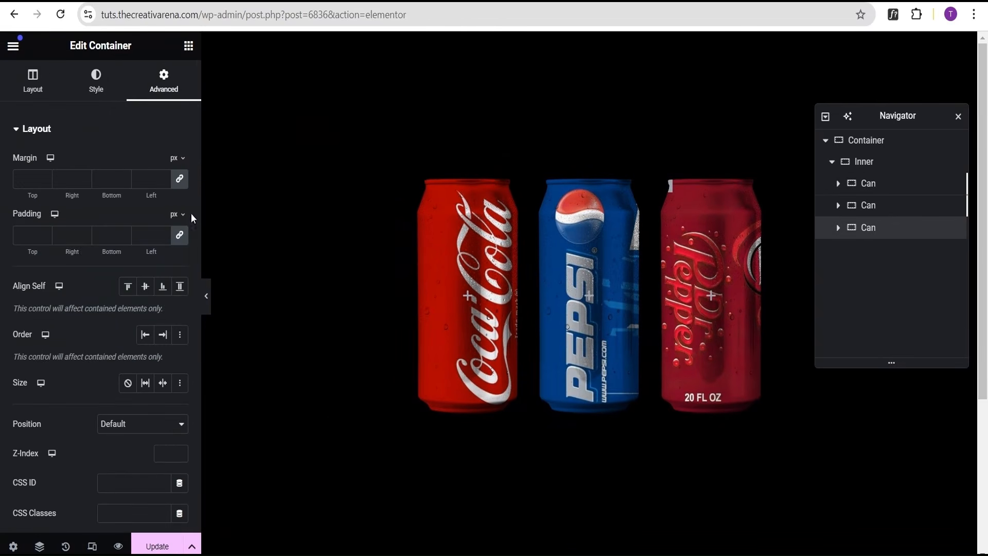
pyautogui.click(144, 140)
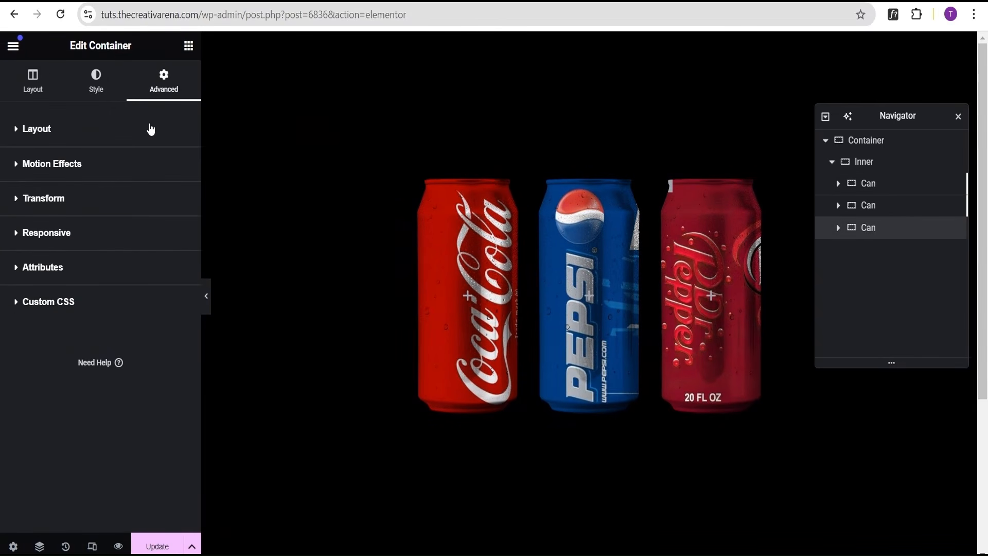
pyautogui.click(138, 206)
pyautogui.click(138, 308)
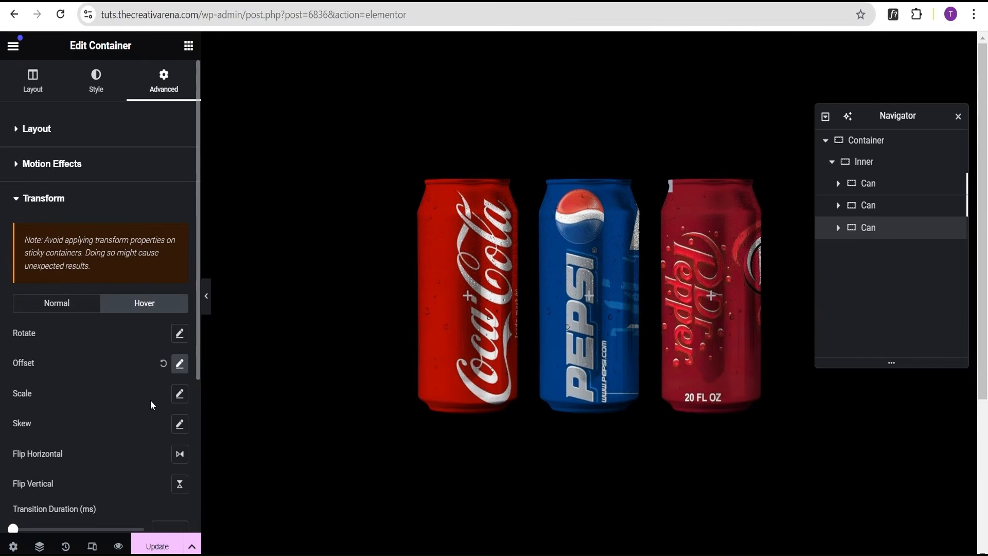
pyautogui.click(179, 334)
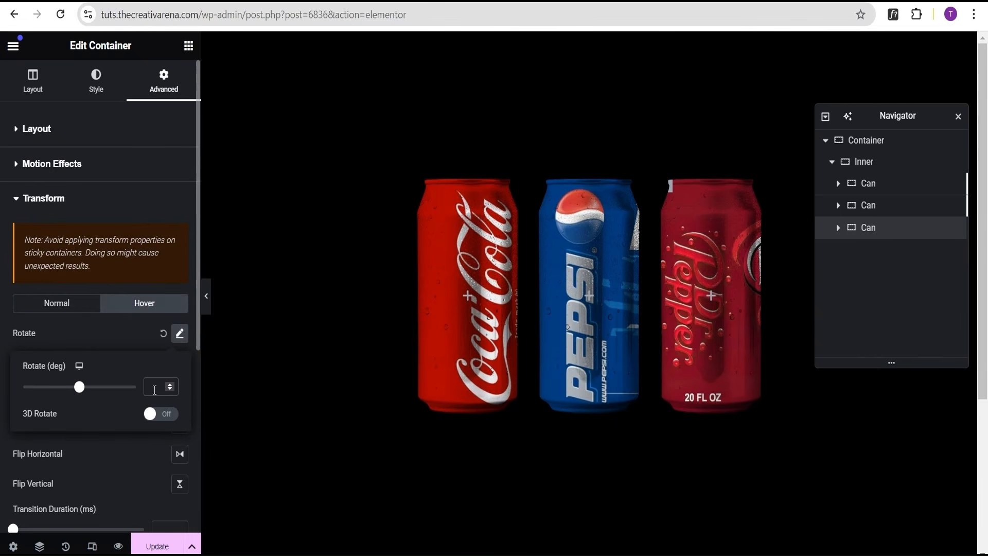
pyautogui.click(154, 390)
pyautogui.write('20')
pyautogui.click(125, 335)
pyautogui.click(206, 296)
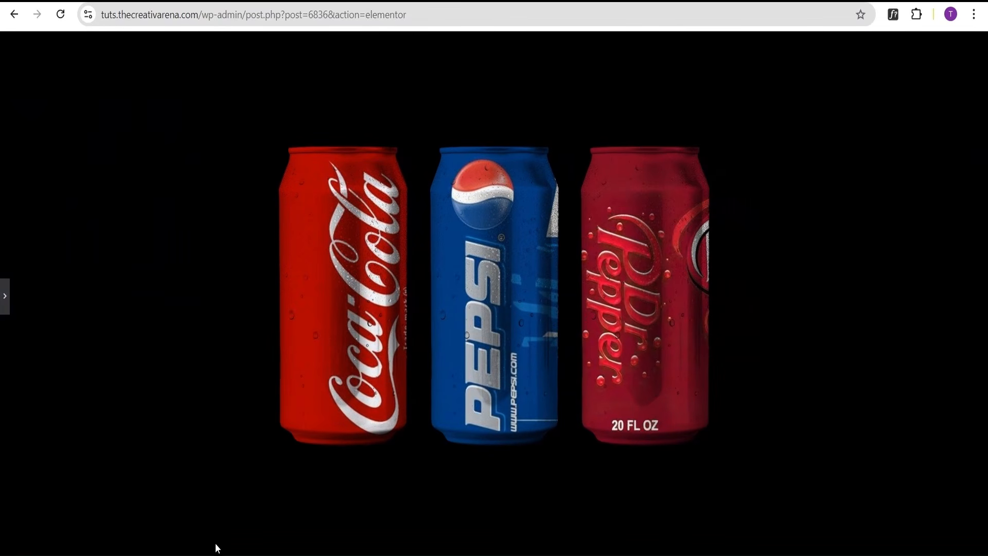